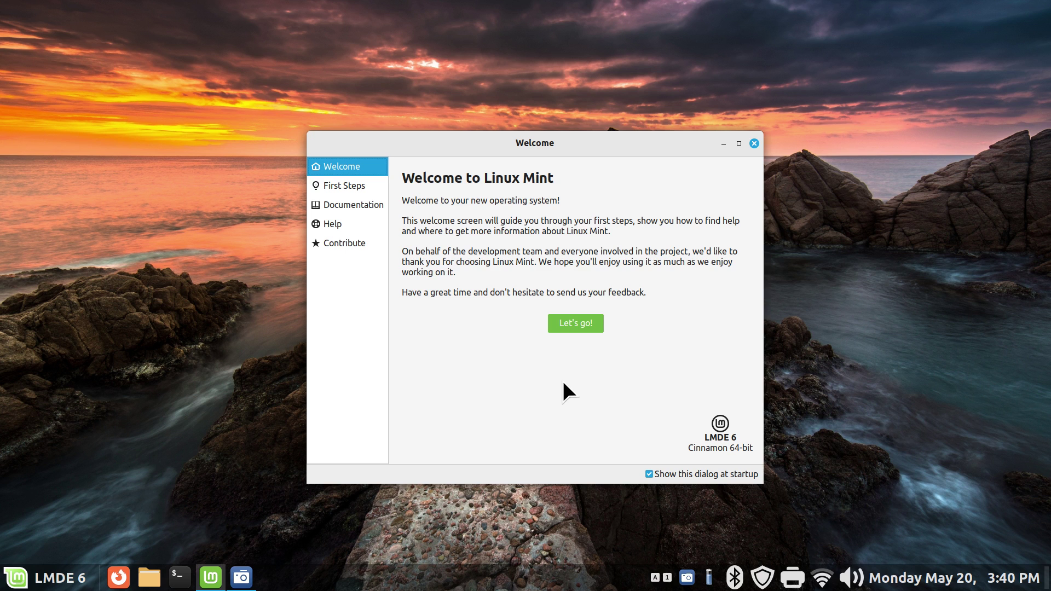
- Toggle Caps Lock and Num Lock to trigger their lock-key notifications
key("Caps_Lock")
key("Caps_Lock")
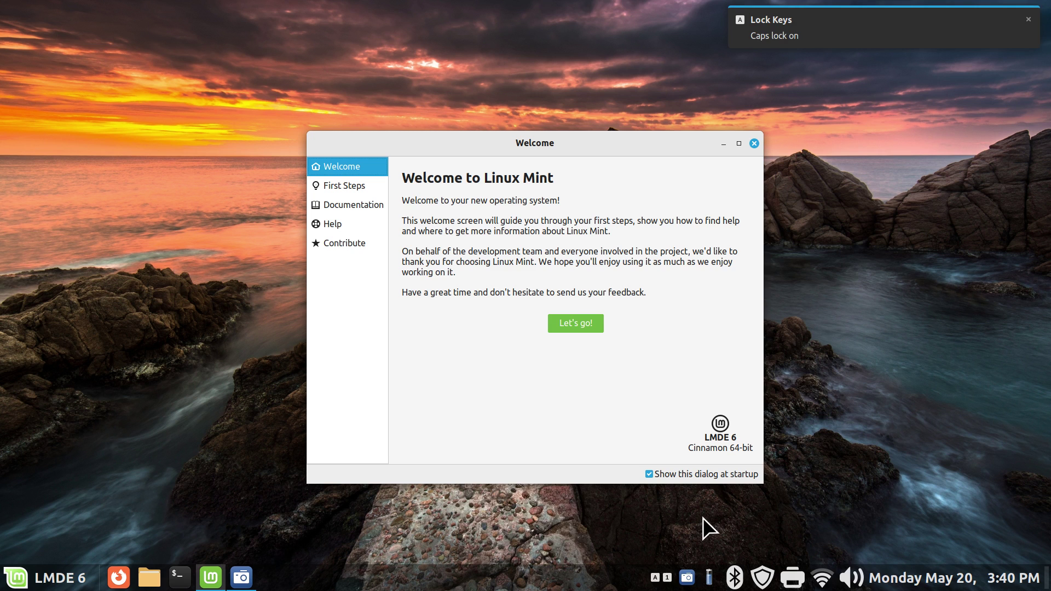
key("Num_Lock")
key("Num_Lock")
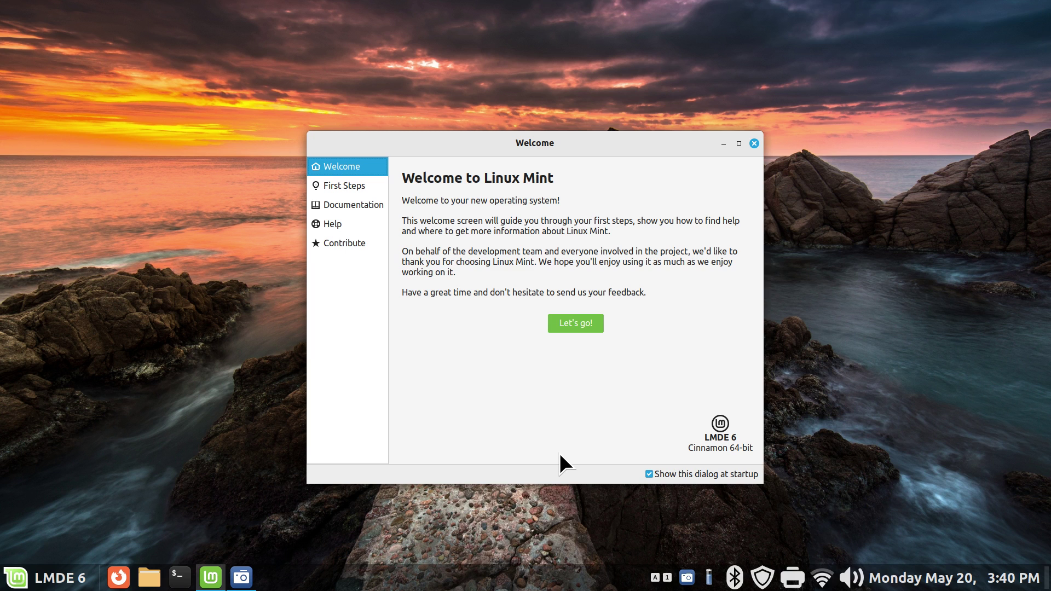
- Close the Welcome screen and launch System Settings from the panel menu
left_click(754, 143)
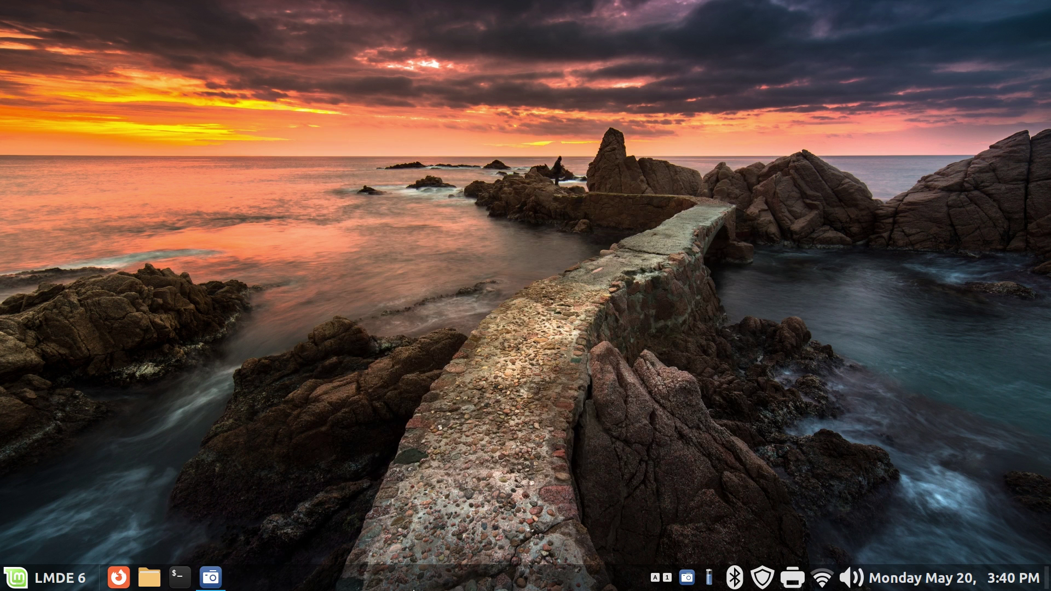
right_click(405, 580)
left_click(416, 546)
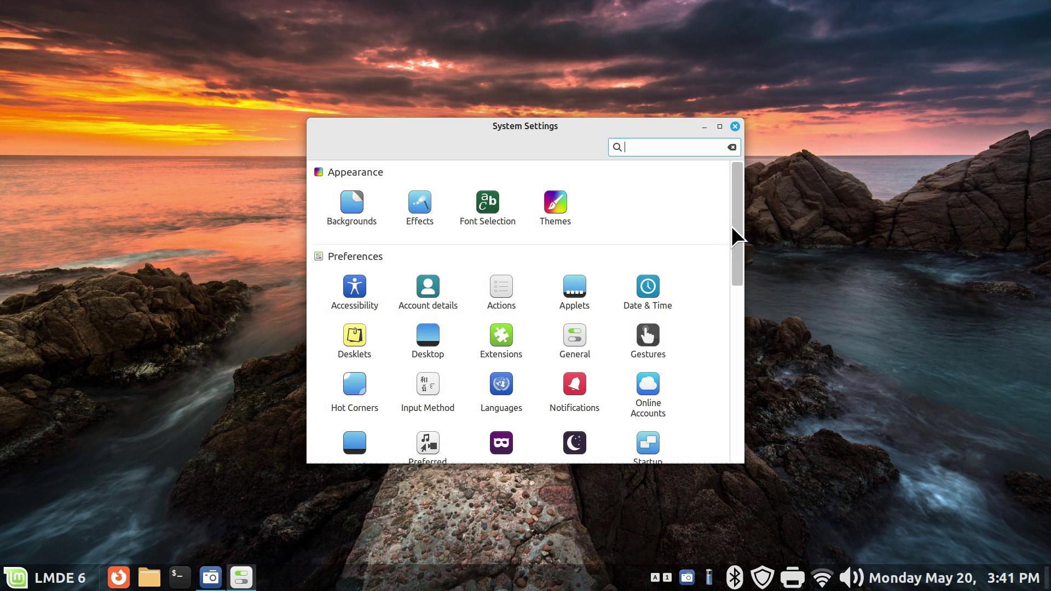
- In Accessibility, toggle Large text off and back on, leaving it enabled
left_click(351, 284)
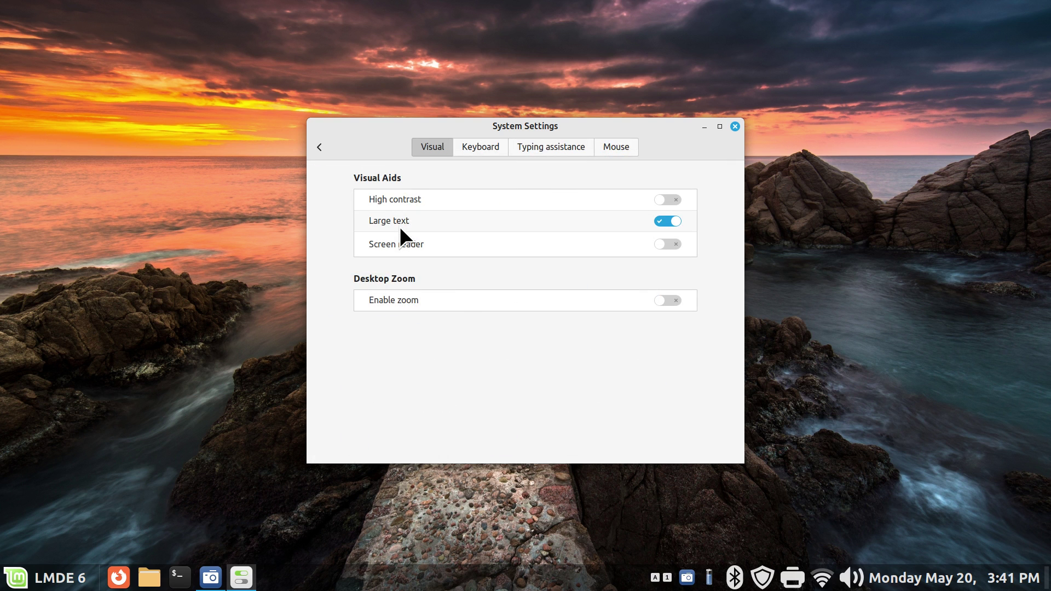
left_click(319, 148)
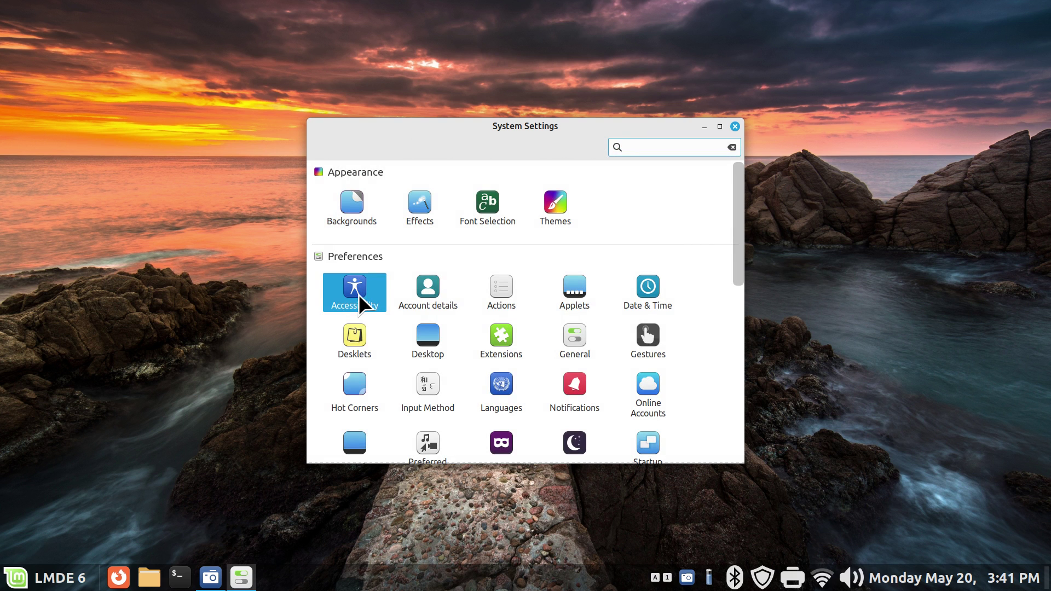
left_click(352, 278)
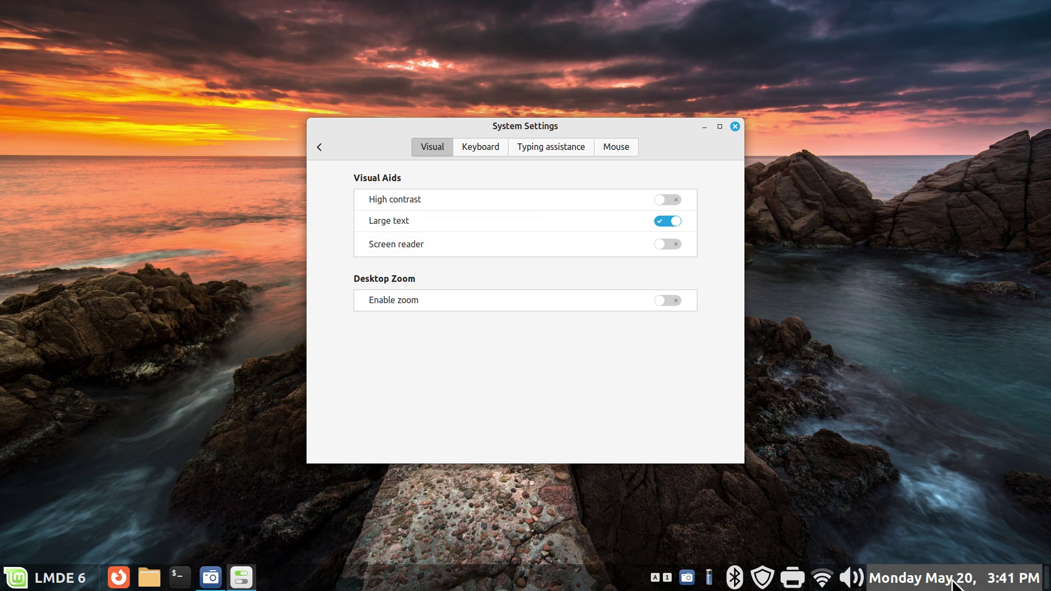
left_click(660, 222)
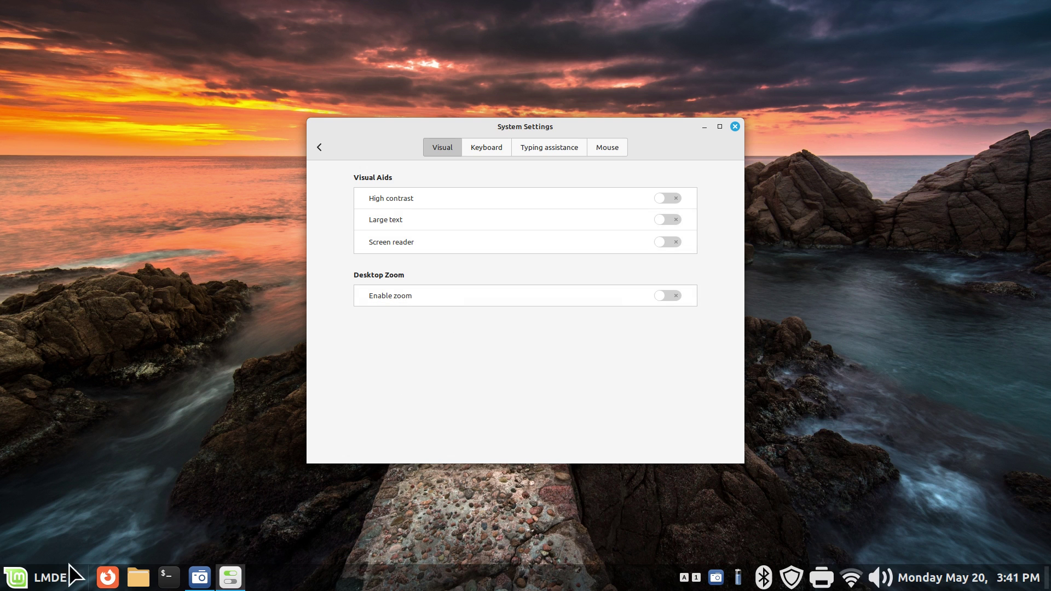
left_click(674, 219)
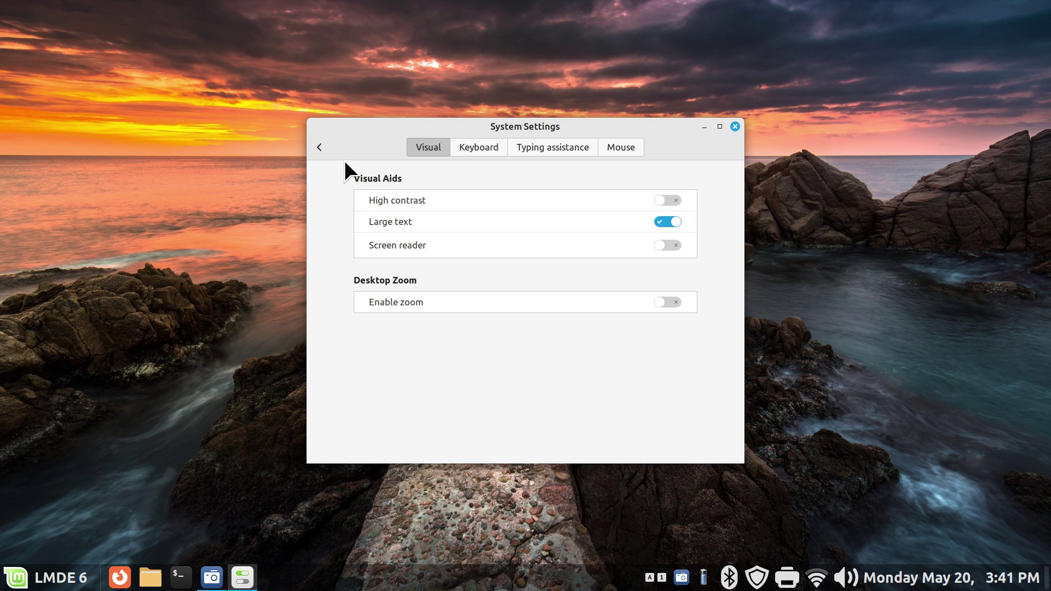
left_click(320, 147)
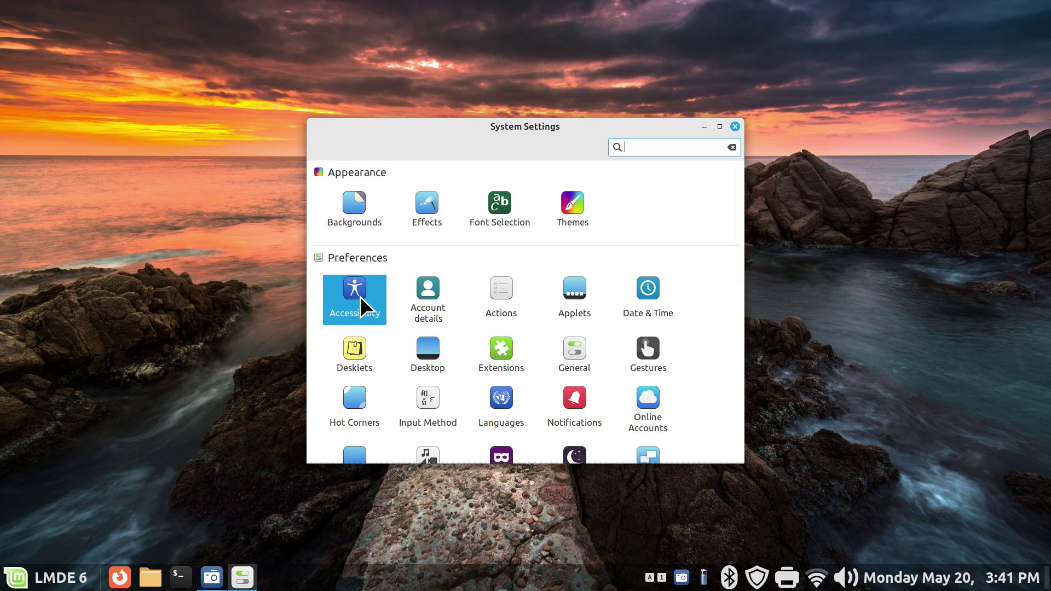
- Check the Ubuntu Regular 10 default font in Font Selection's picker and cancel without changes
left_click(503, 194)
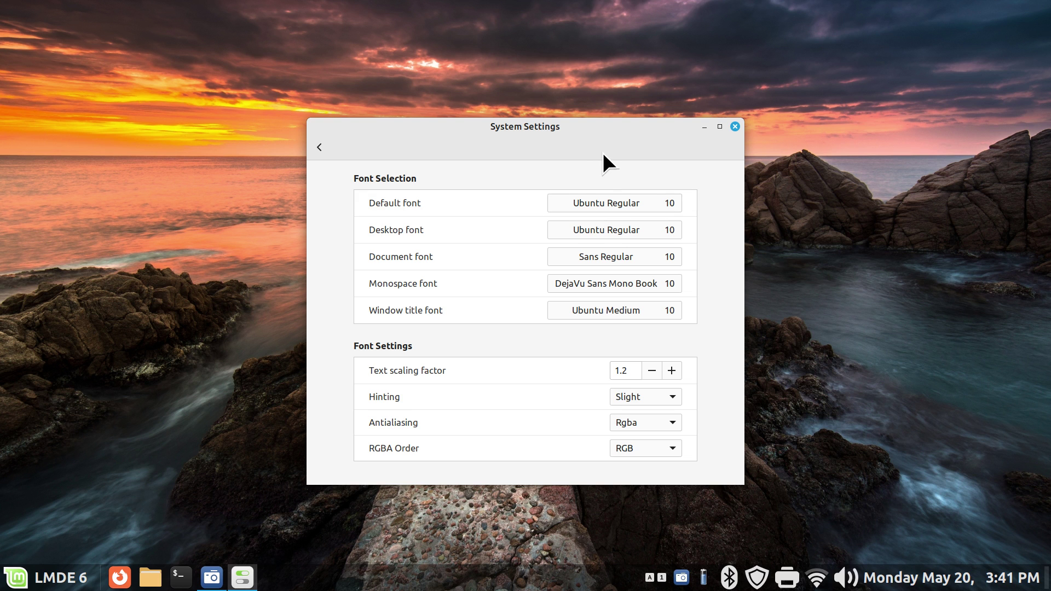
left_click(662, 203)
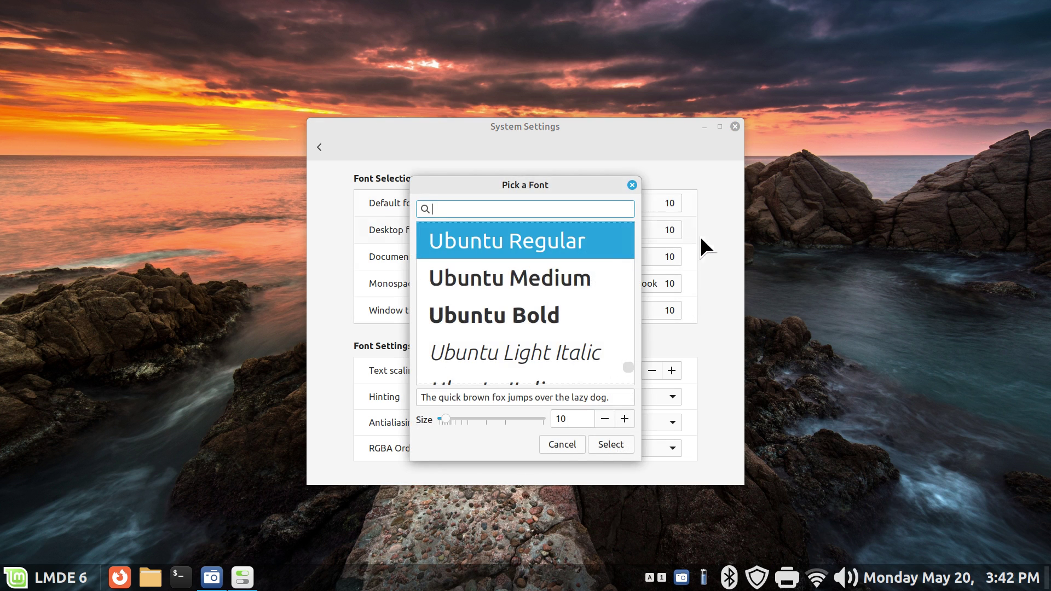
left_click(560, 445)
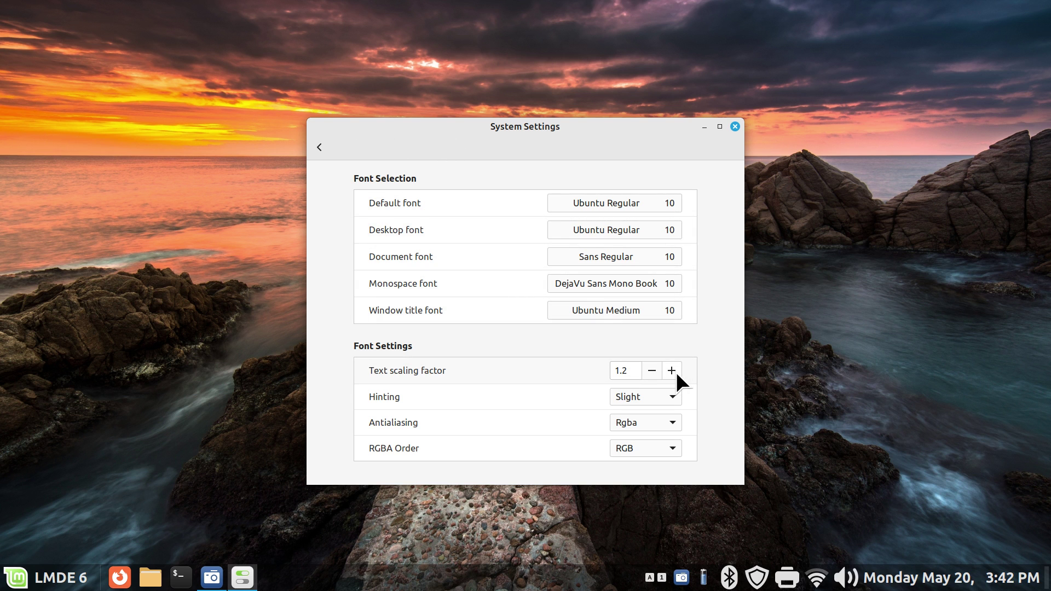
- Lower the text scaling factor from 1.2 to 1.0 in Font Selection
left_click(320, 147)
left_click(353, 286)
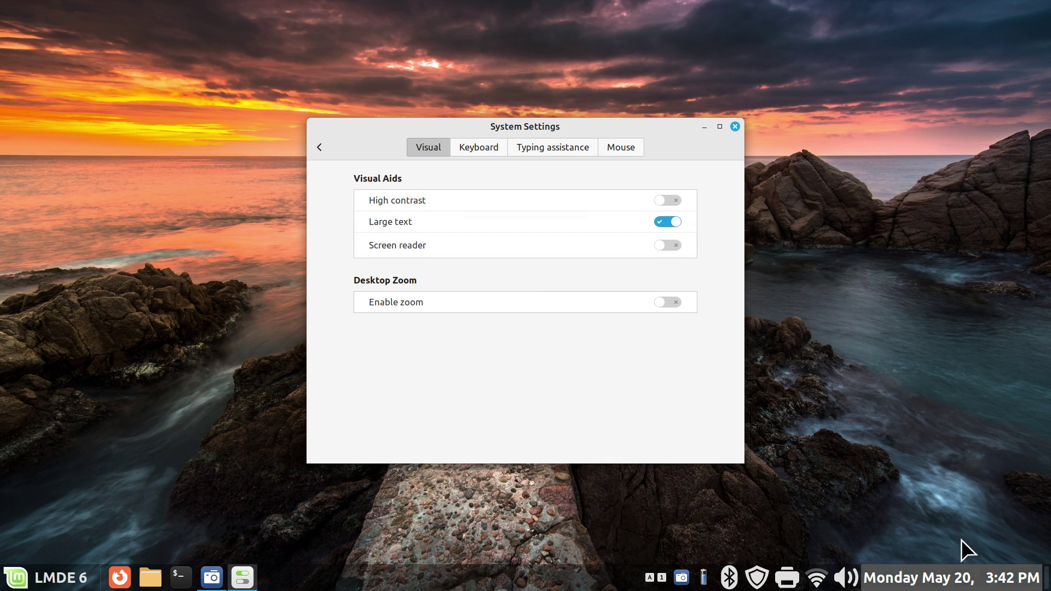
left_click(323, 143)
left_click(500, 203)
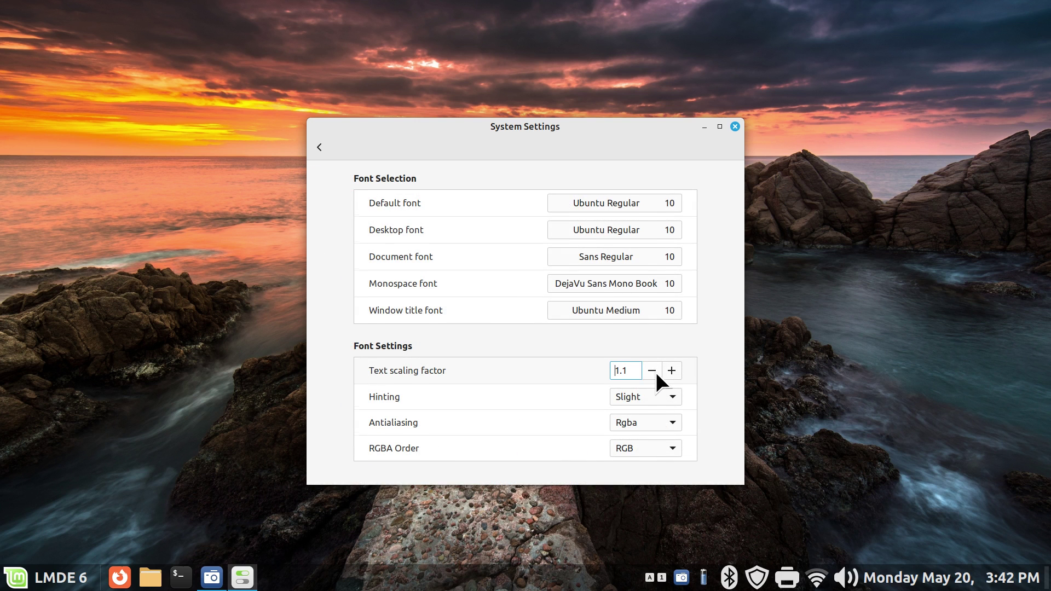
left_click(655, 373)
left_click(656, 372)
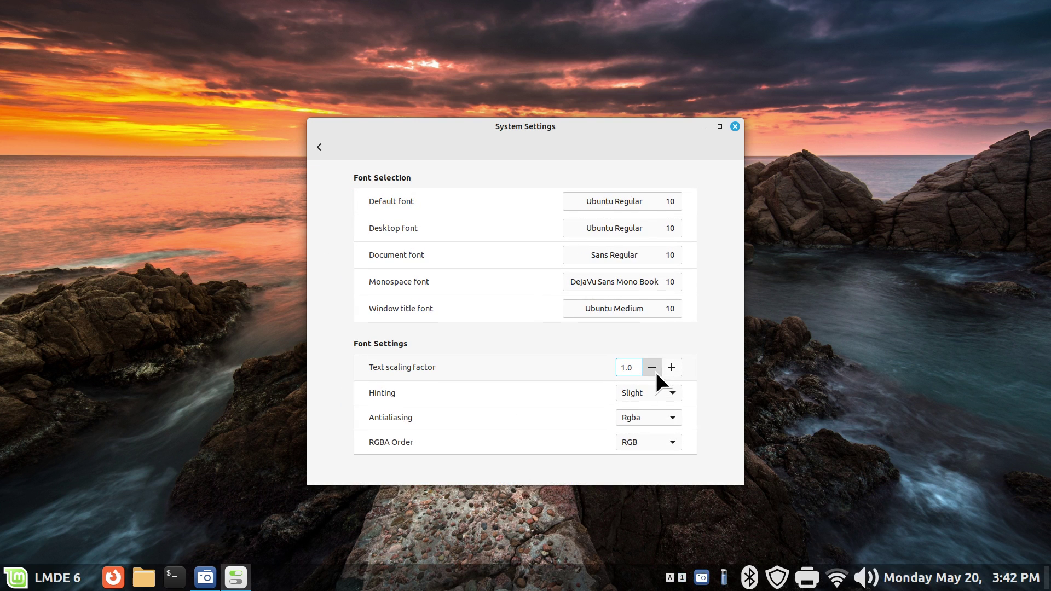
- Check Large text in Accessibility, raise text scaling back to 1.2, and recheck
left_click(319, 148)
left_click(353, 273)
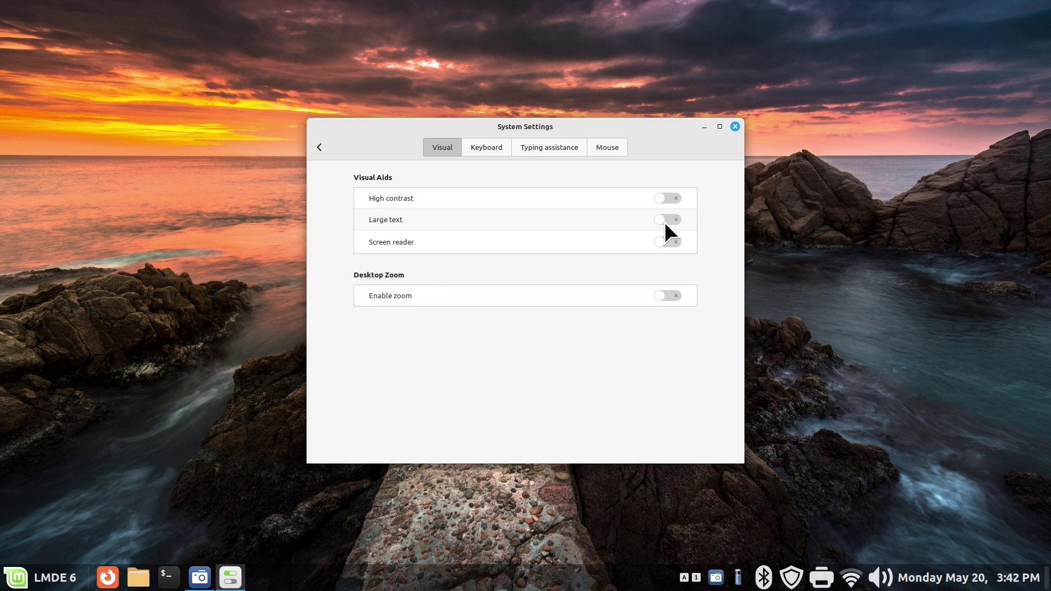
left_click(320, 146)
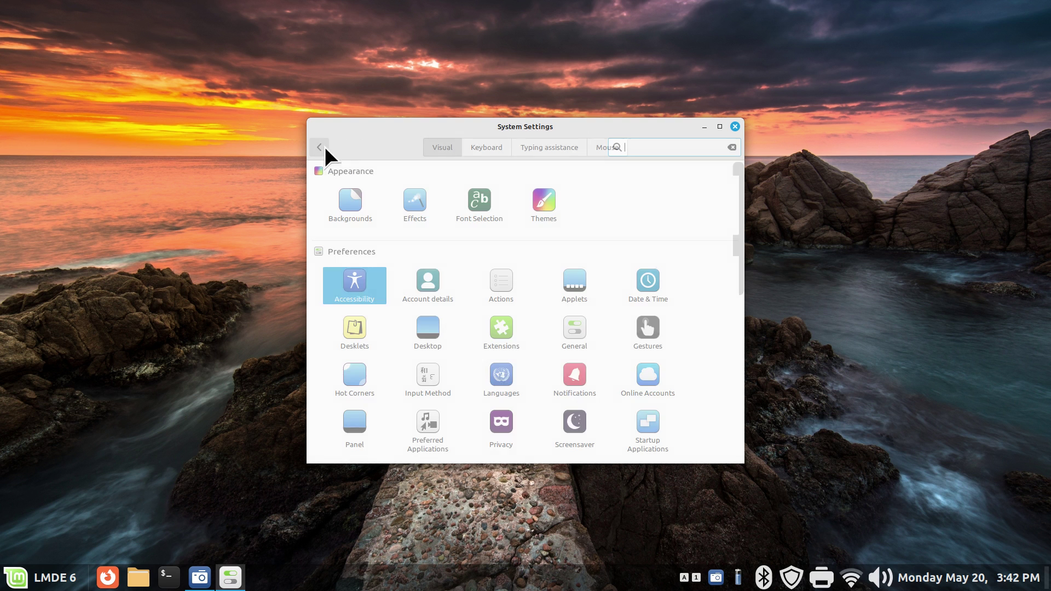
left_click(480, 199)
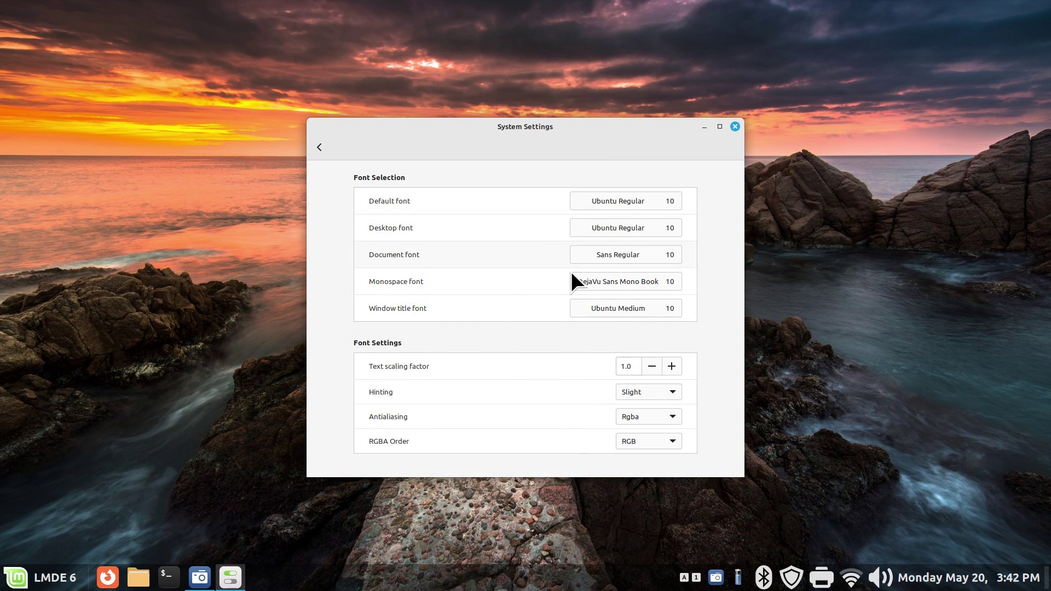
left_click(672, 366)
left_click(672, 366)
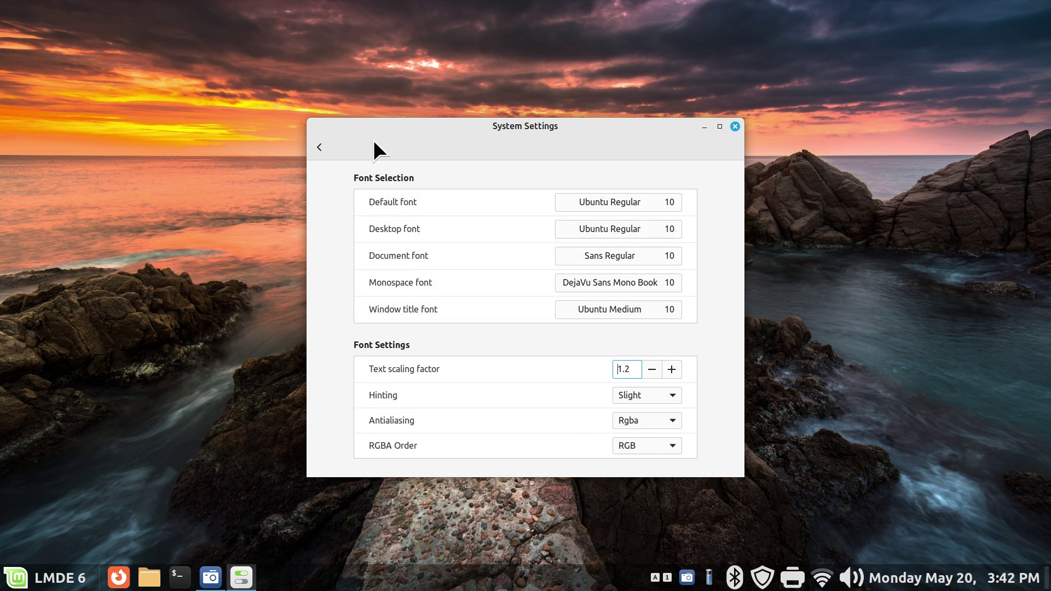
left_click(318, 147)
left_click(349, 282)
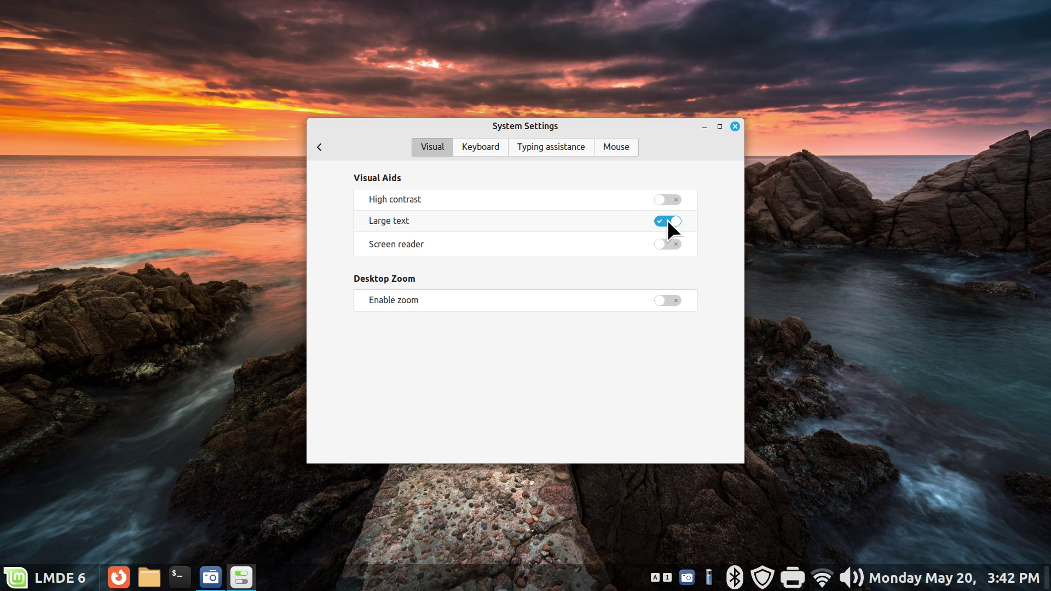
left_click(319, 146)
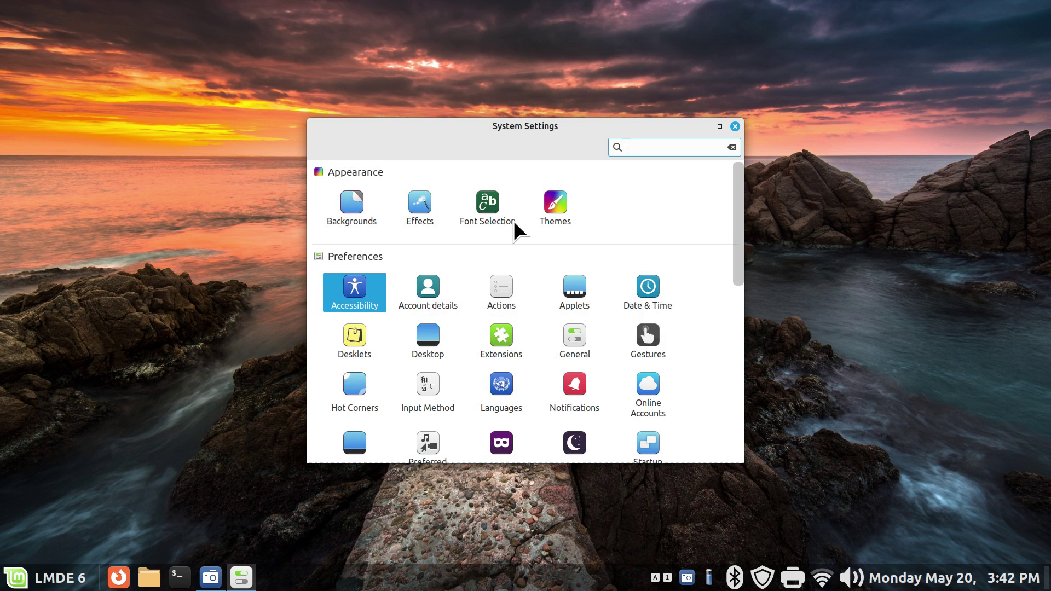
- Try text scaling 1.3 and 1.4, then return it to 1.2
left_click(489, 196)
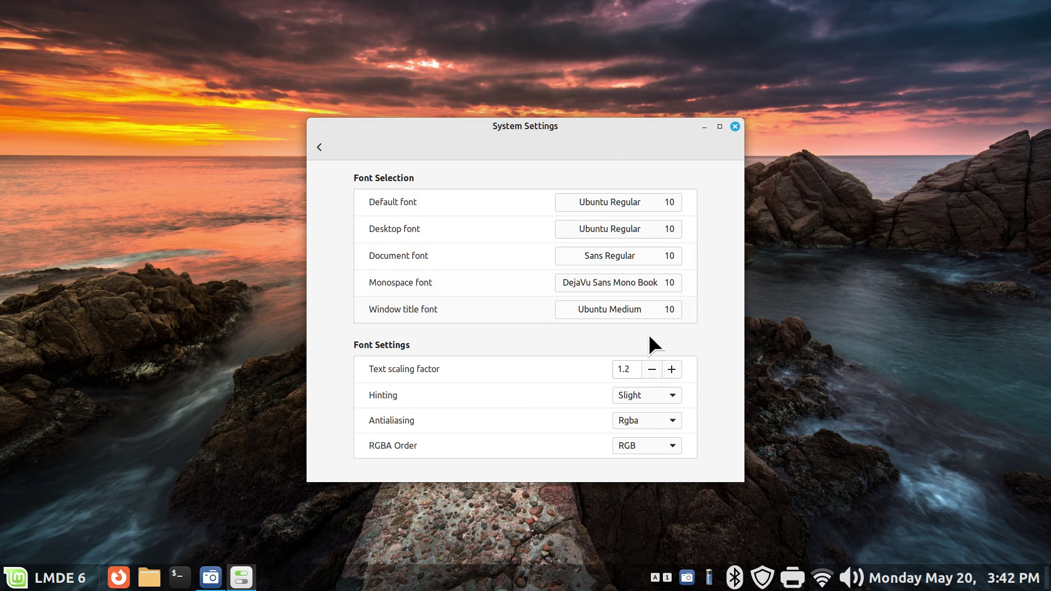
left_click(671, 370)
left_click(671, 369)
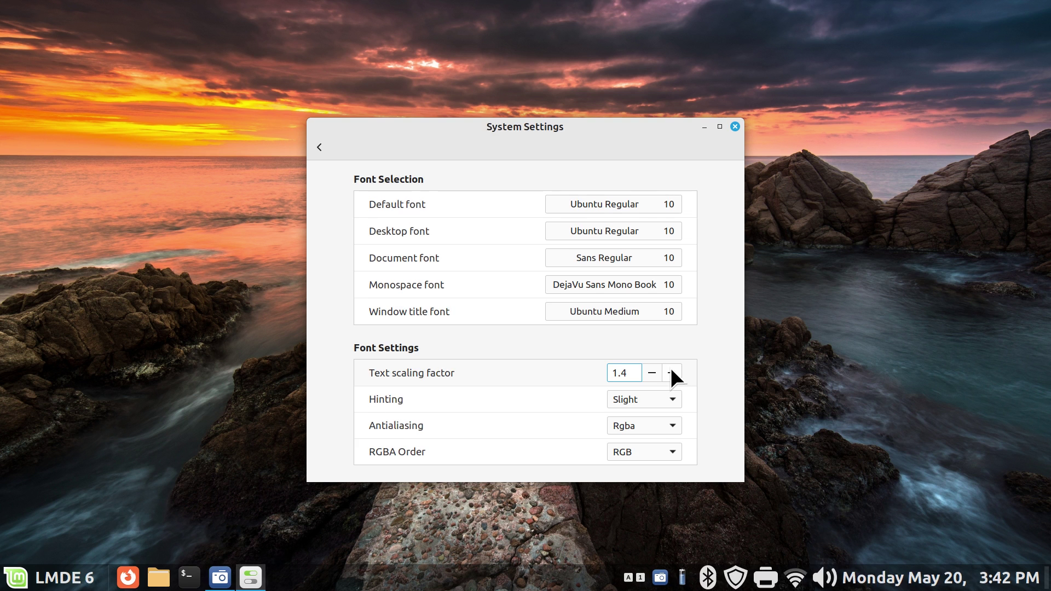
left_click(651, 370)
left_click(652, 371)
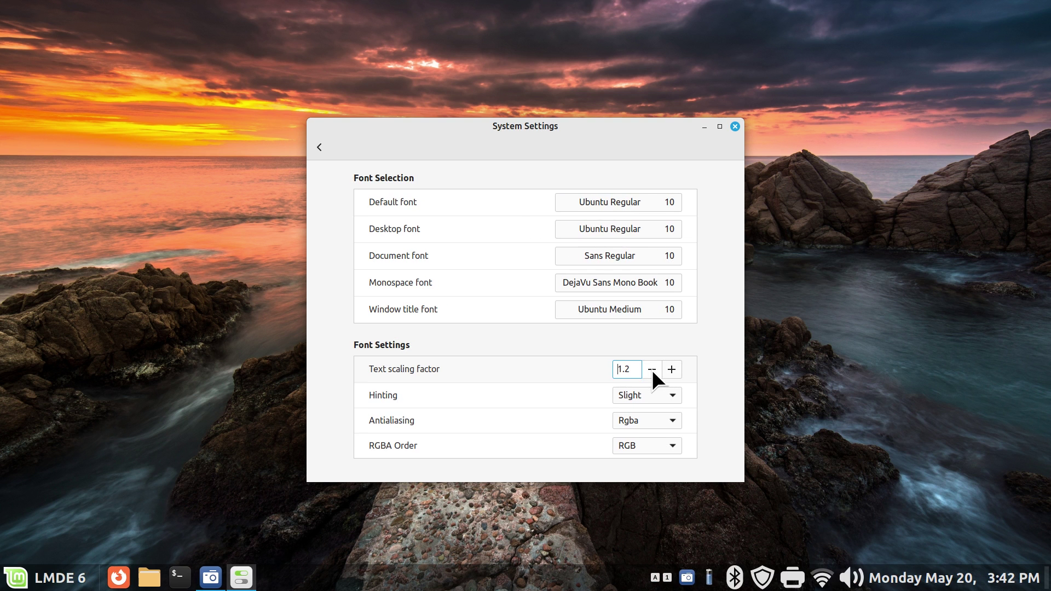
left_click(319, 148)
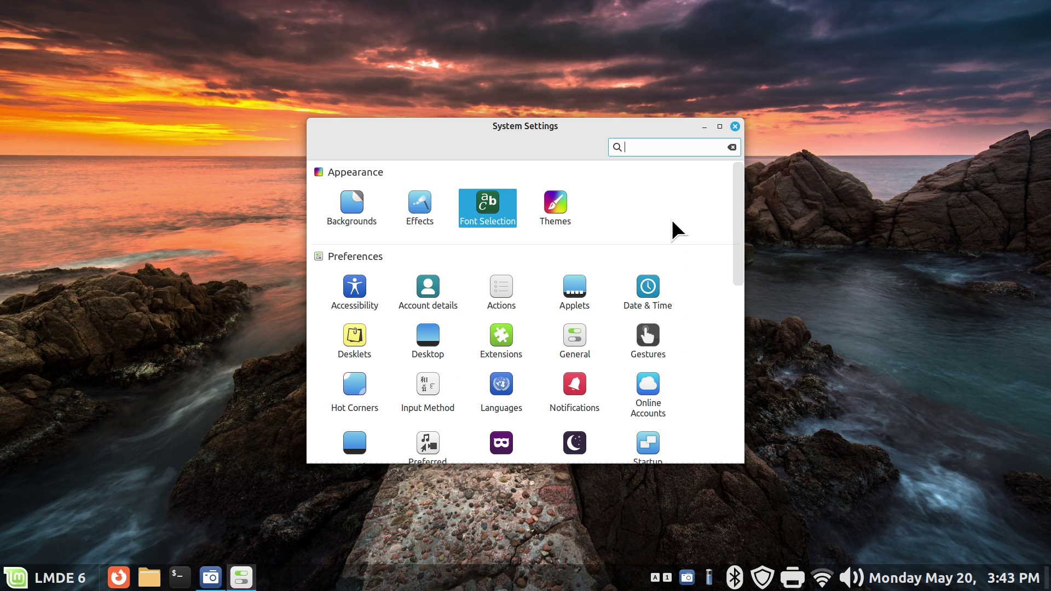
- View the Display resolution list, keeping 1920 × 1080 at 60 Hz unchanged
left_click_drag(734, 232, 699, 333)
left_click(579, 299)
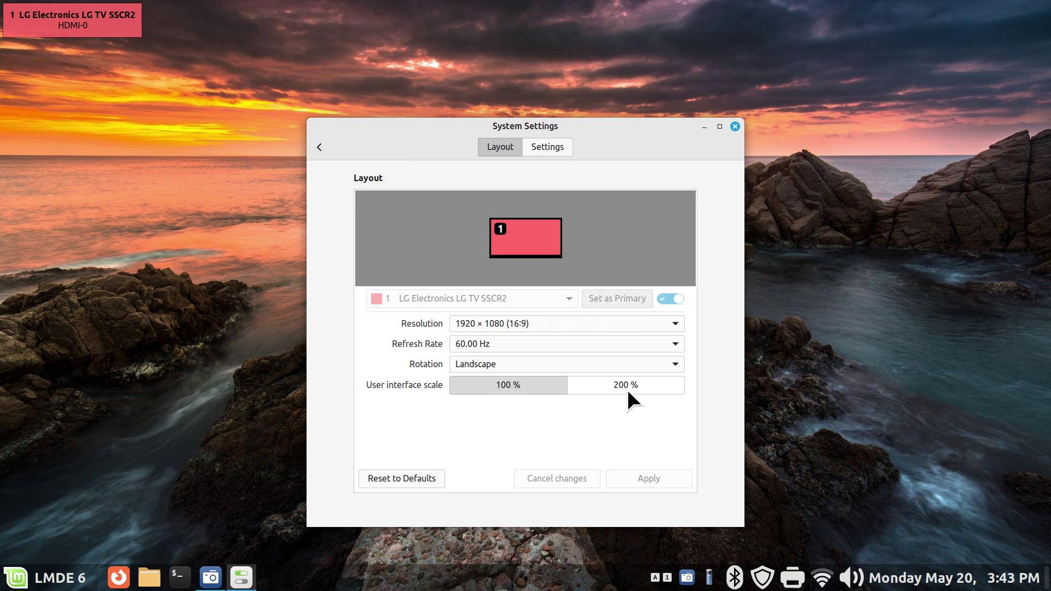
left_click(557, 320)
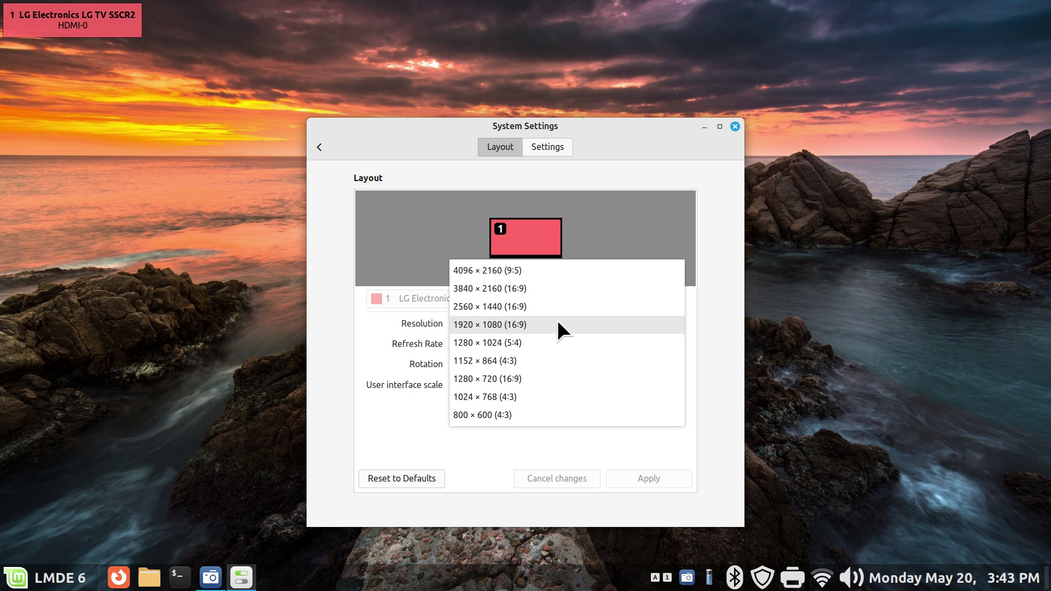
left_click(373, 344)
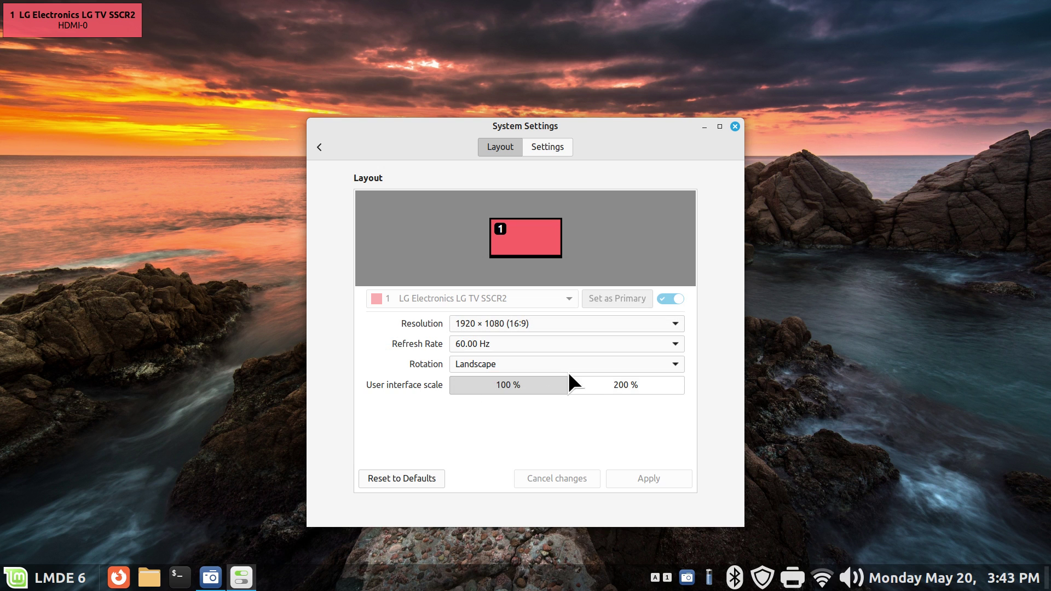
left_click(317, 147)
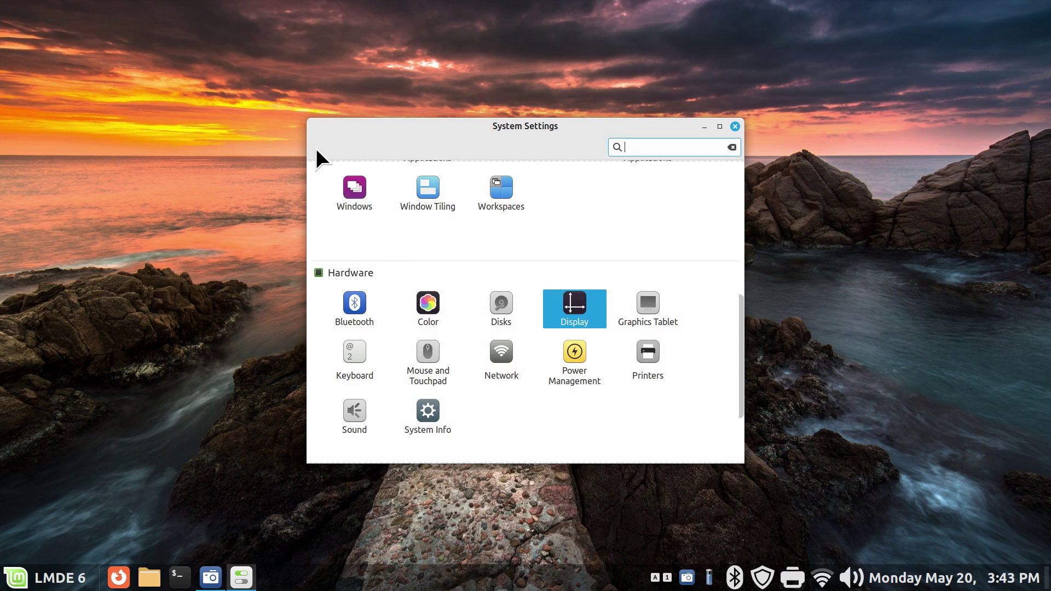
- Compare the Accessibility page with Font Selection's 1.2 text scaling factor
scroll(558, 284, "up", 6)
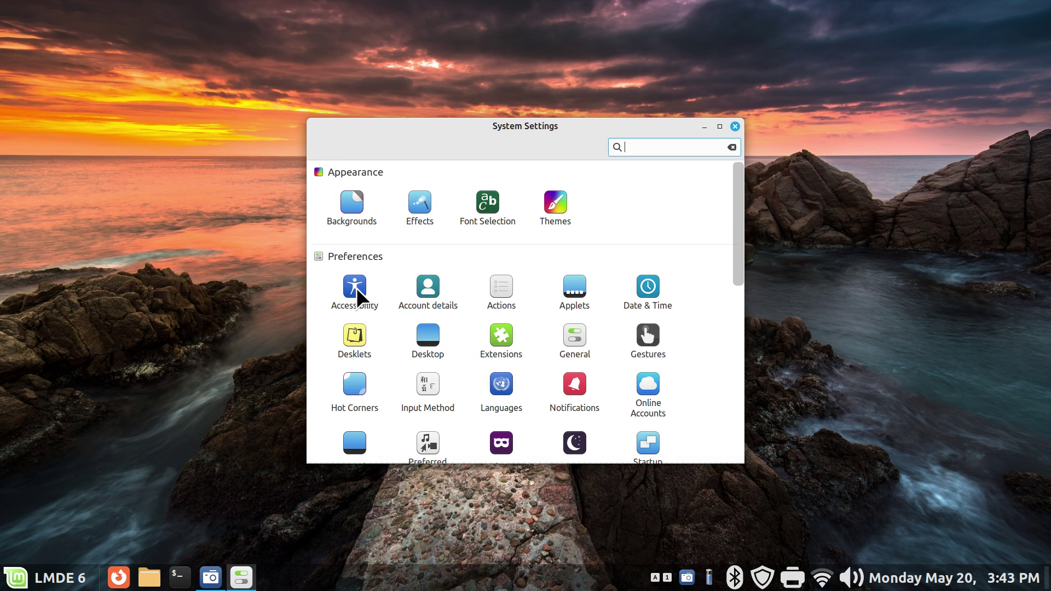
left_click(357, 287)
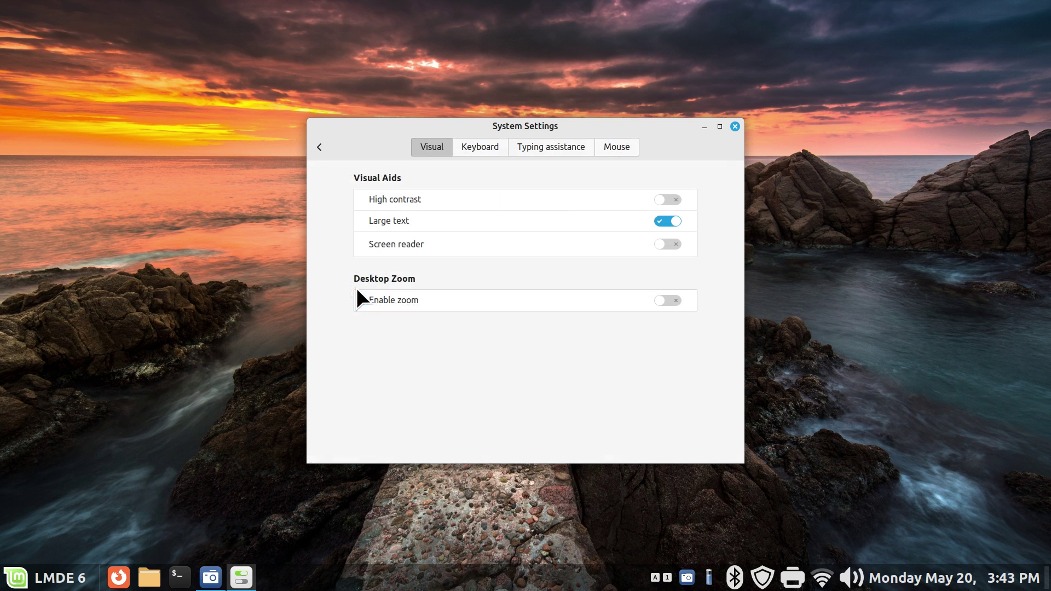
left_click(319, 147)
left_click(489, 205)
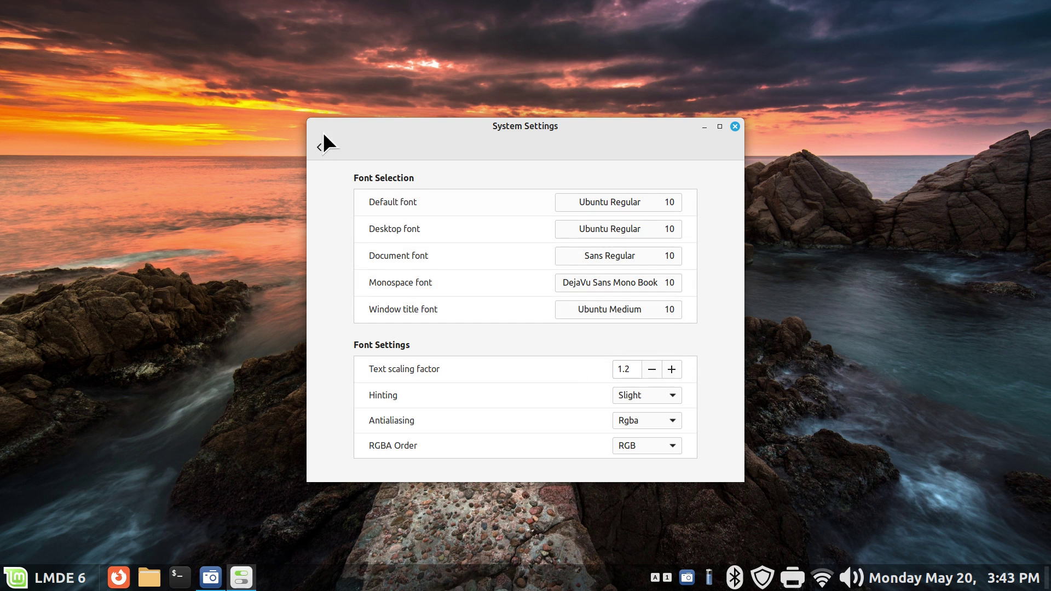
left_click(321, 147)
- Toggle Large text off and back on, turn Caps Lock off, and reopen Accessibility
left_click(354, 285)
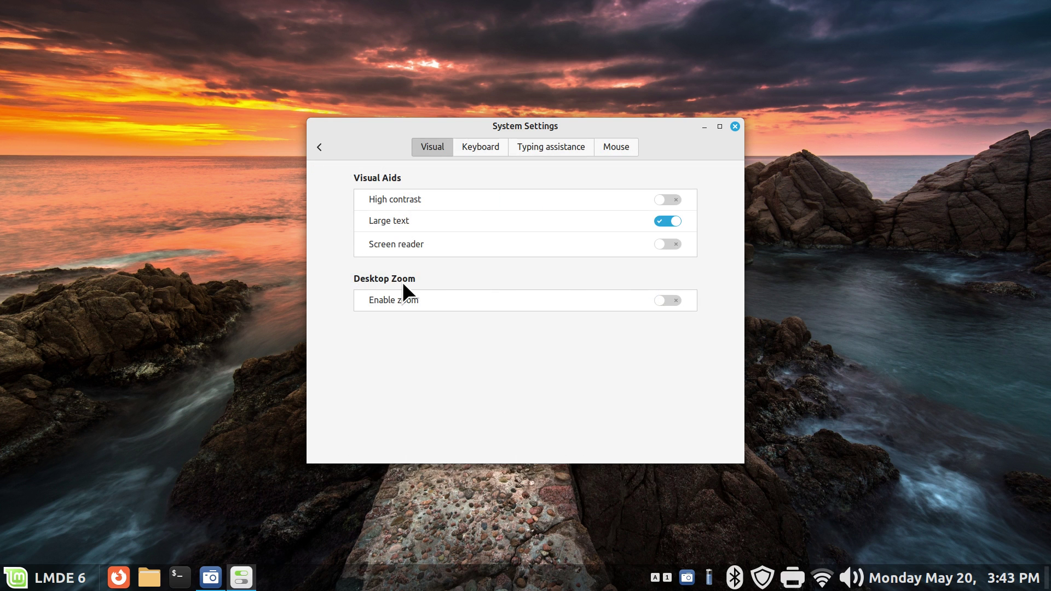
left_click(663, 221)
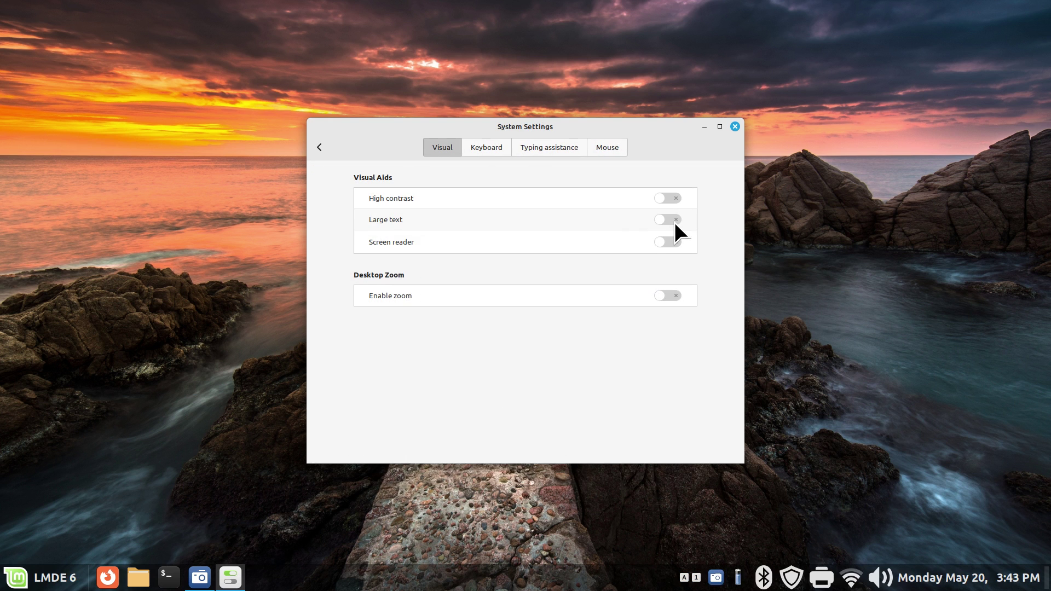
left_click(675, 222)
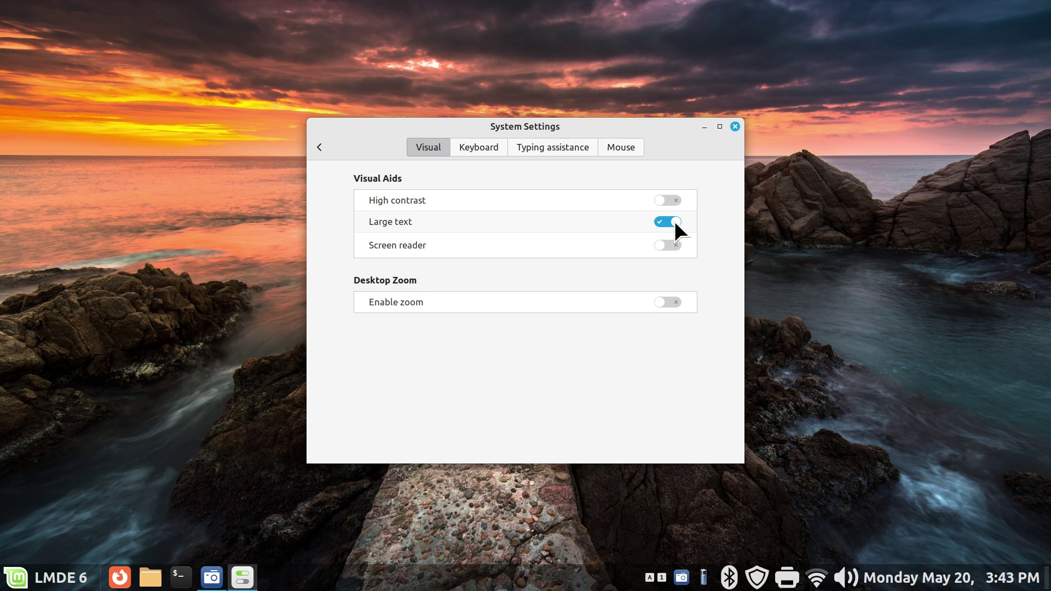
left_click(318, 147)
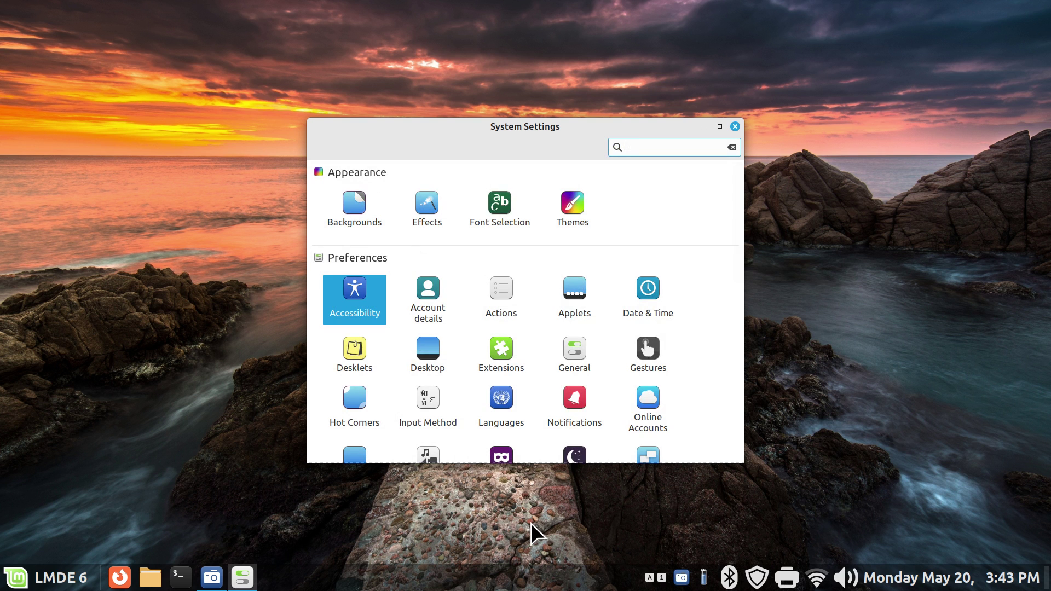
key("Caps_Lock")
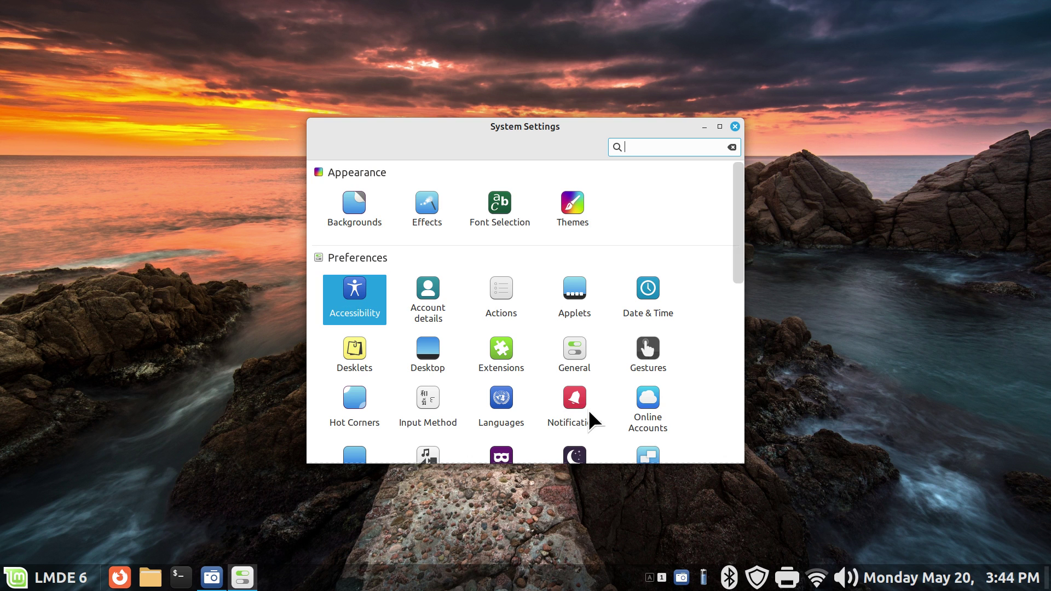
left_click(350, 293)
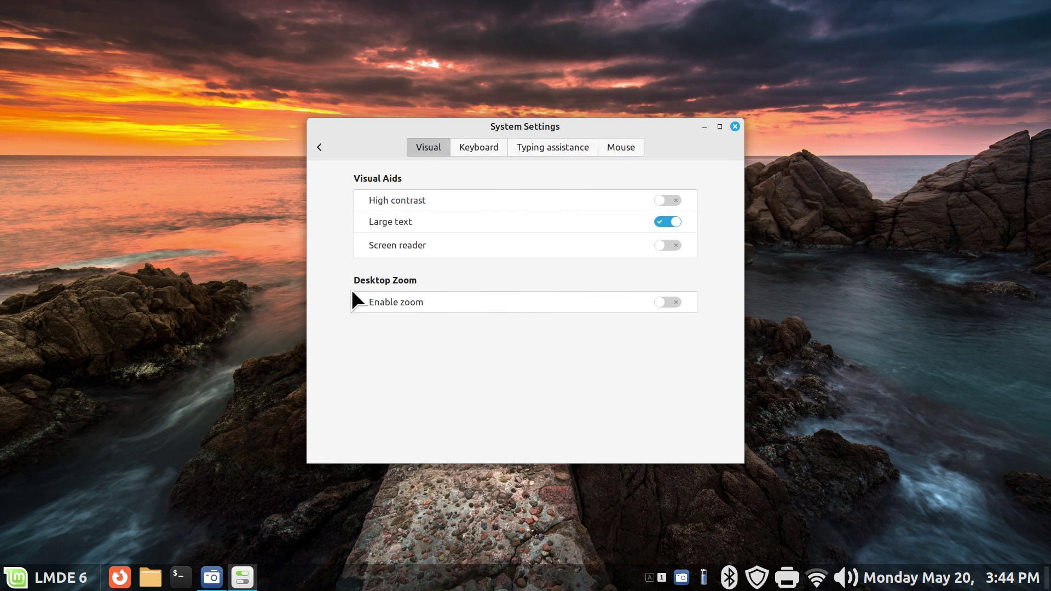
- Turn on the Keyboard tab's Caps and Num Lock visual indicator and test it with Caps Lock
left_click(486, 149)
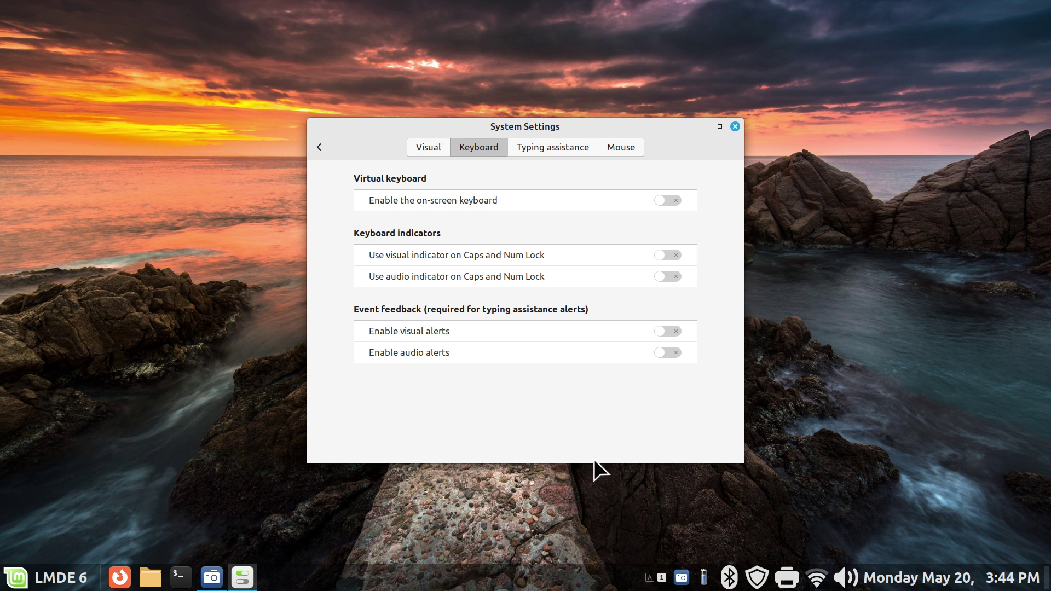
key("Caps_Lock")
key("Caps_Lock")
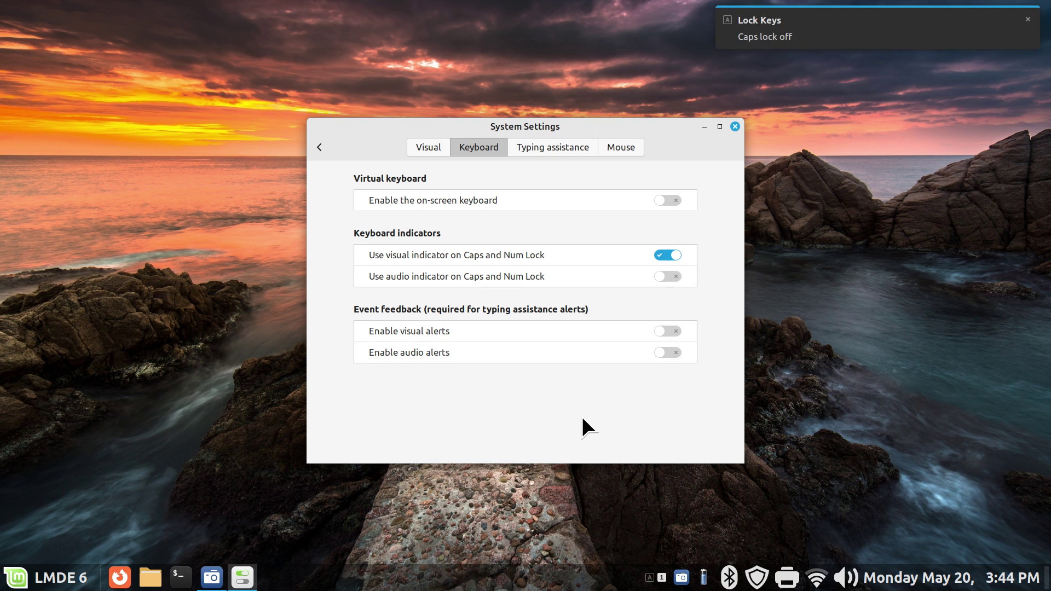
key("Caps_Lock")
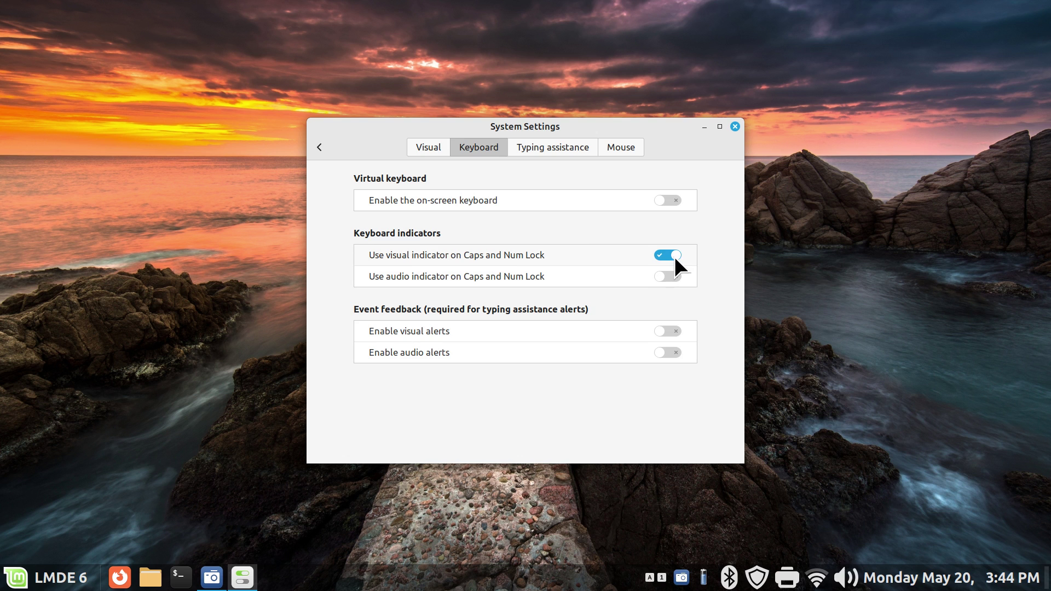
left_click(319, 147)
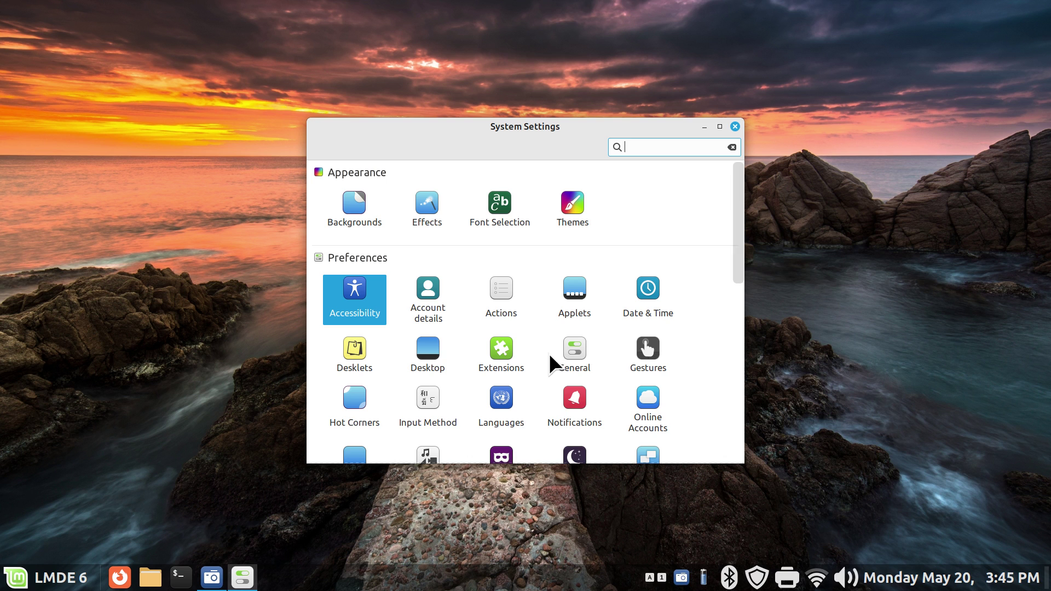
left_click(569, 393)
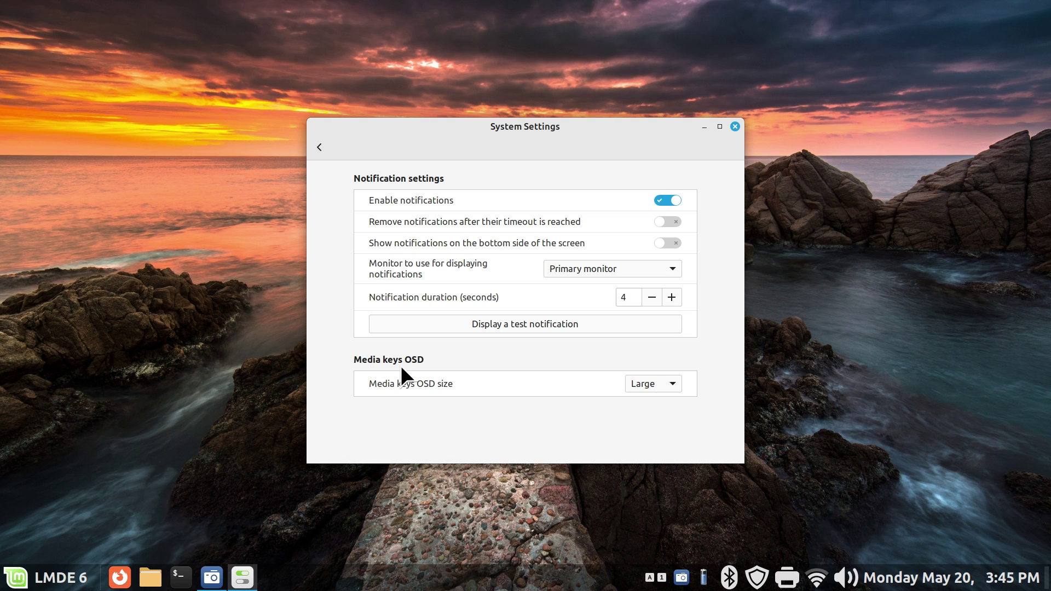
left_click(656, 383)
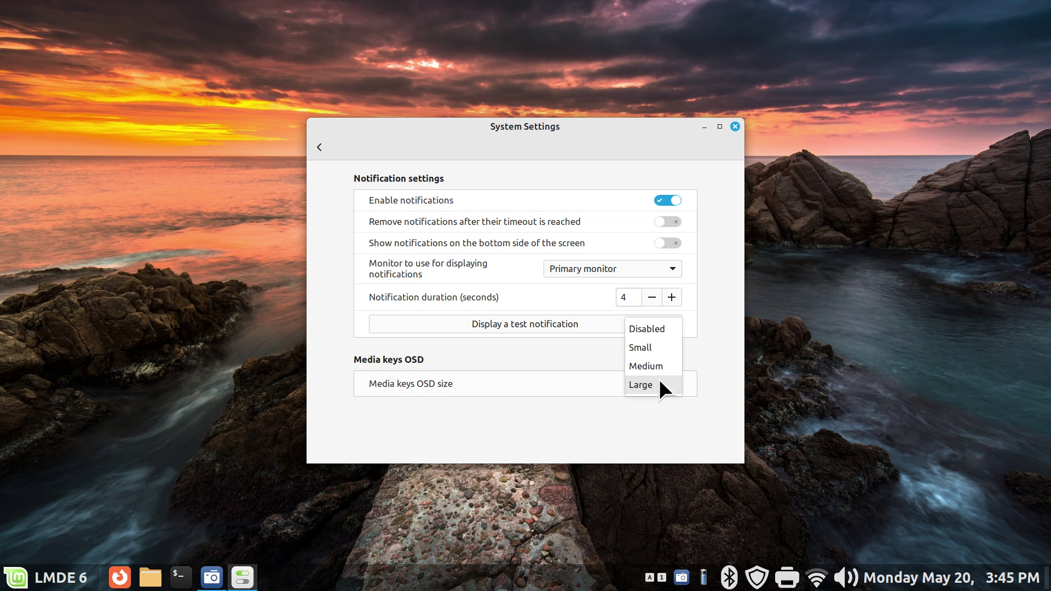
left_click(658, 329)
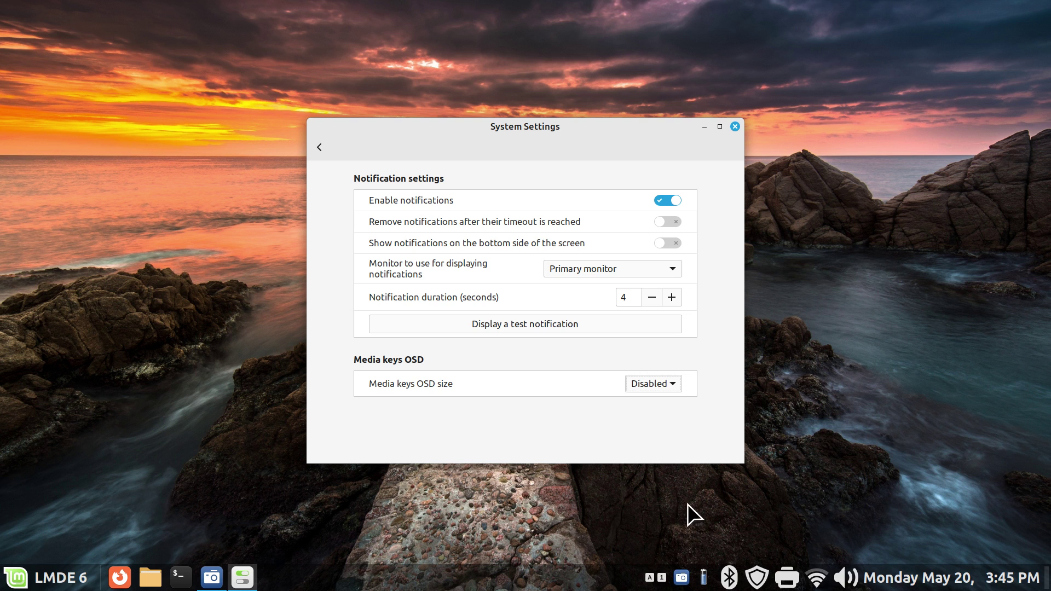
key("Caps_Lock")
left_click(637, 385)
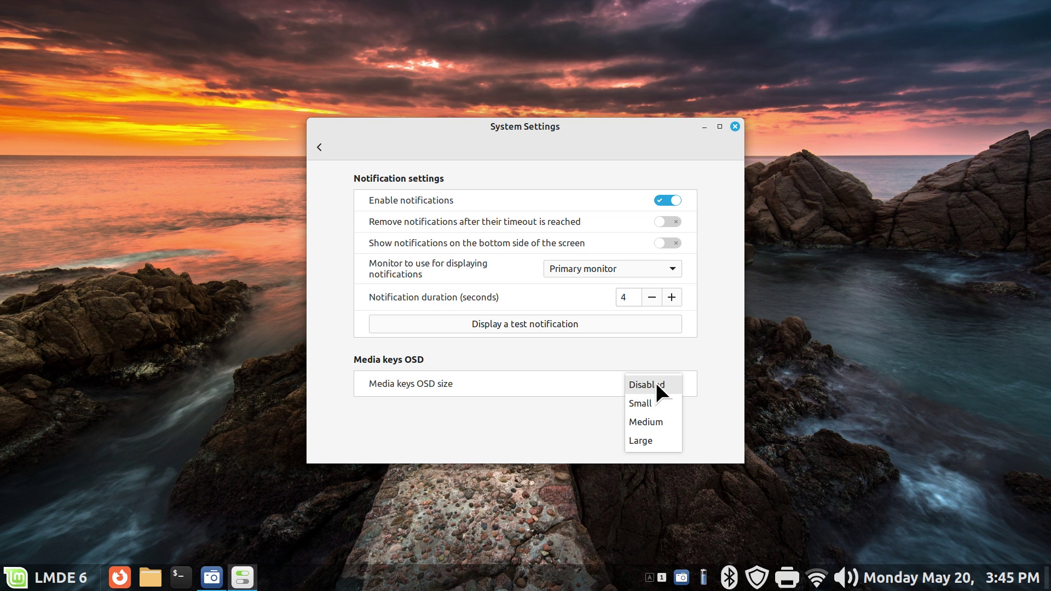
left_click(648, 403)
key("Caps_Lock")
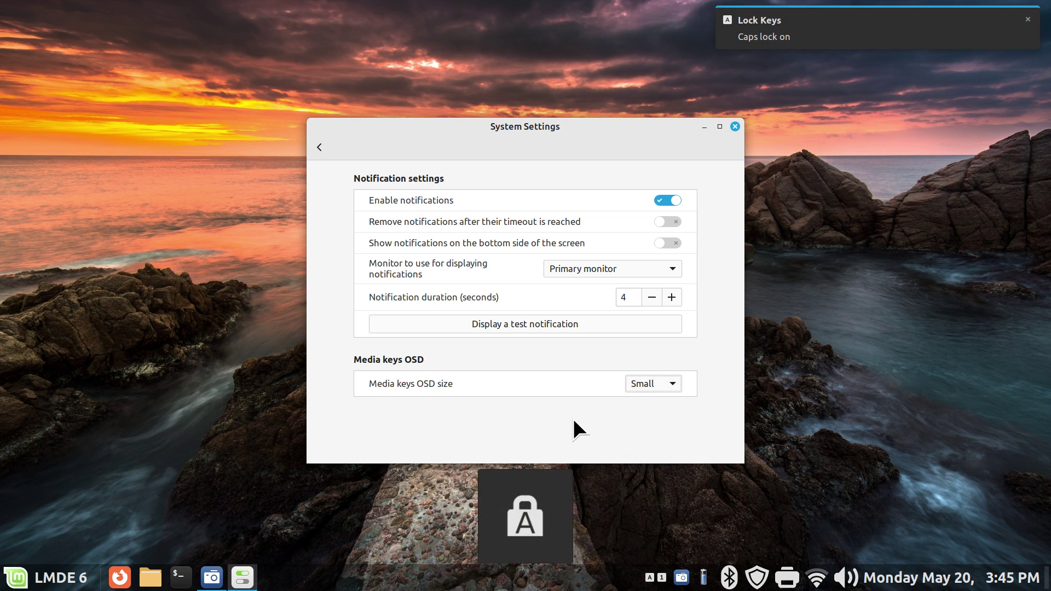
key("Caps_Lock")
key("Num_Lock")
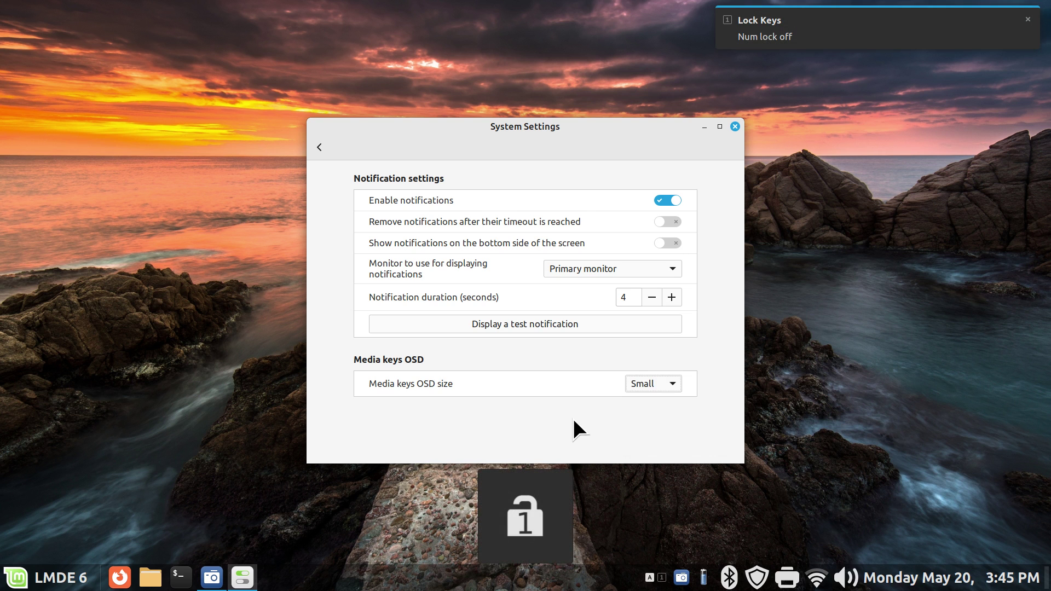
key("Num_Lock")
left_click(665, 383)
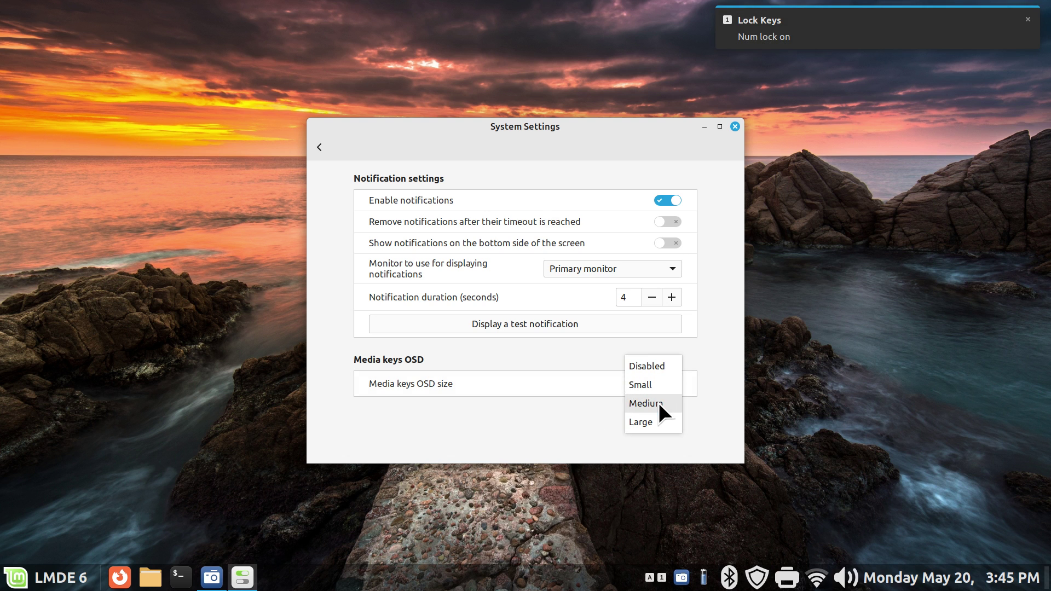
left_click(659, 404)
key("Caps_Lock")
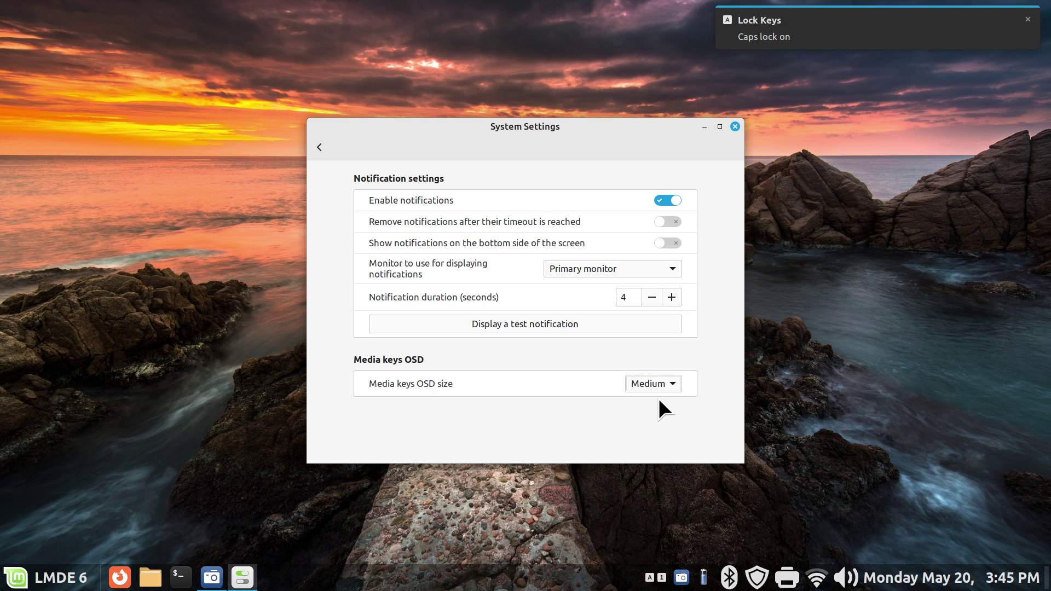
left_click(661, 382)
left_click(657, 399)
key("Caps_Lock")
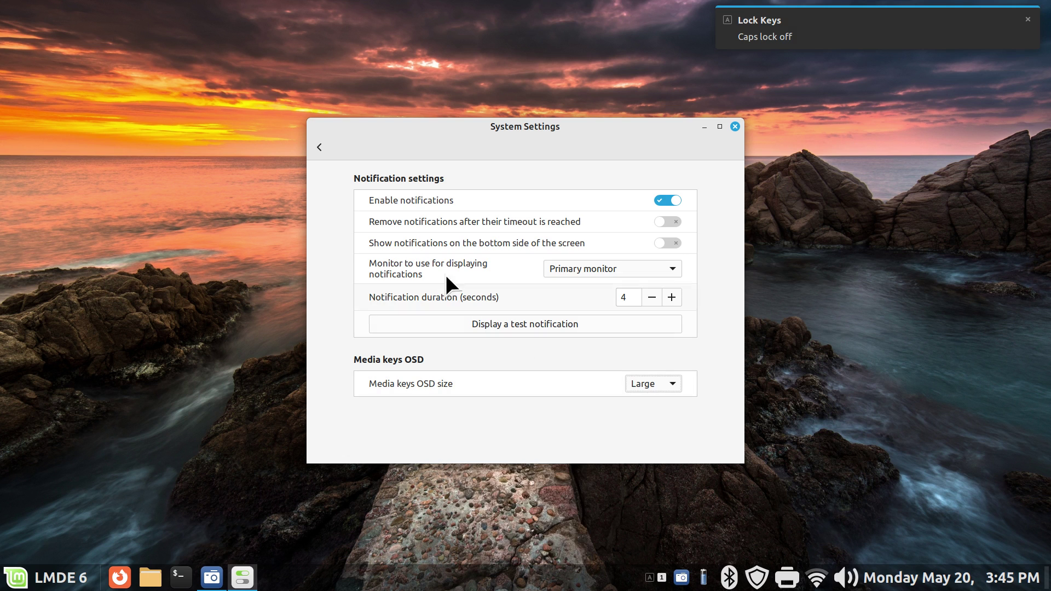
- Disable the Transparent panels extension so the panel becomes opaque
left_click(320, 146)
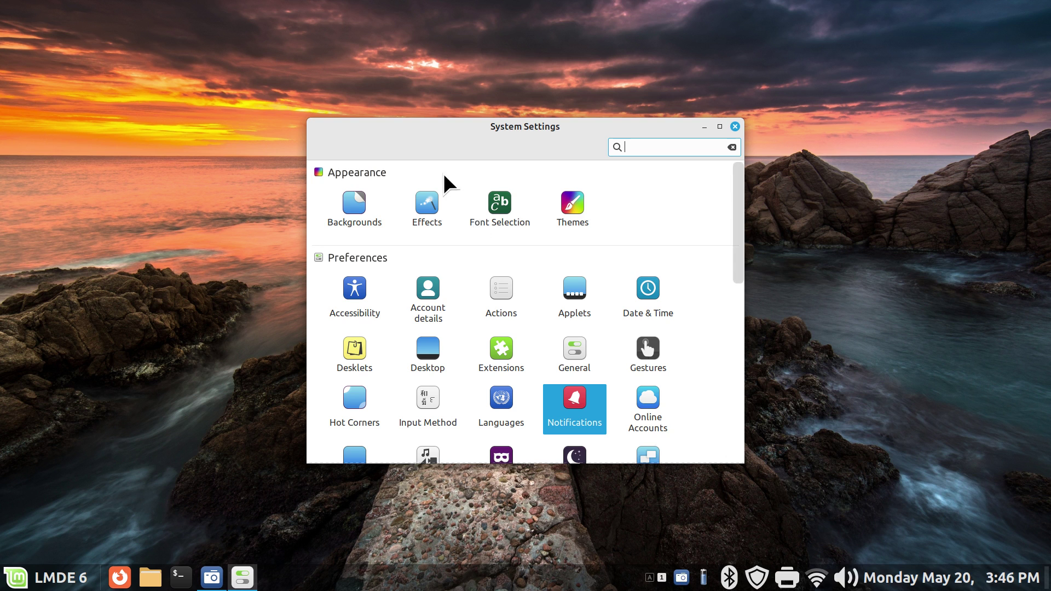
left_click_drag(465, 133, 528, 157)
left_click(566, 380)
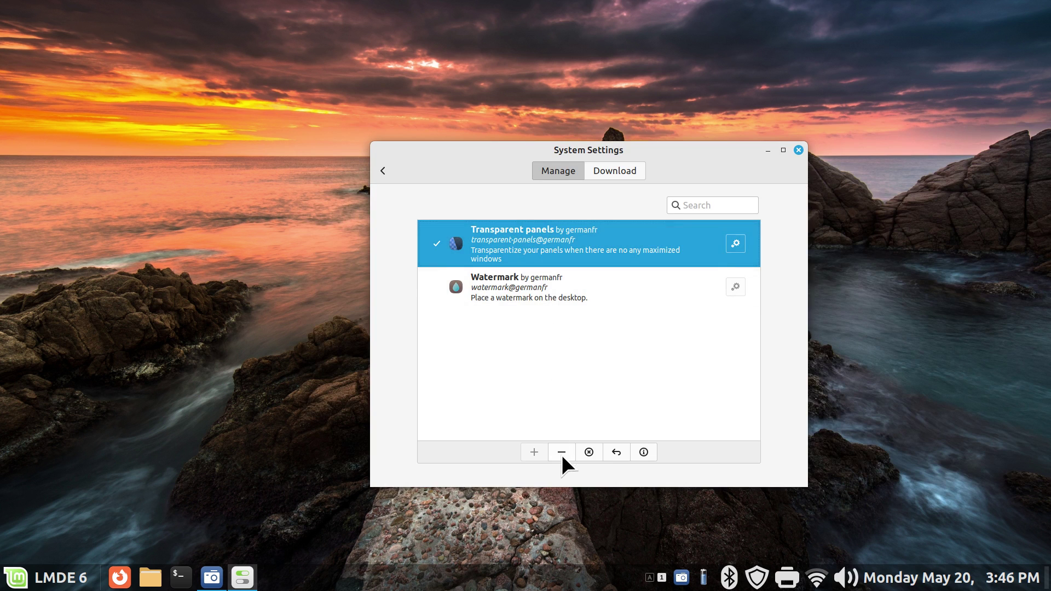
left_click(562, 453)
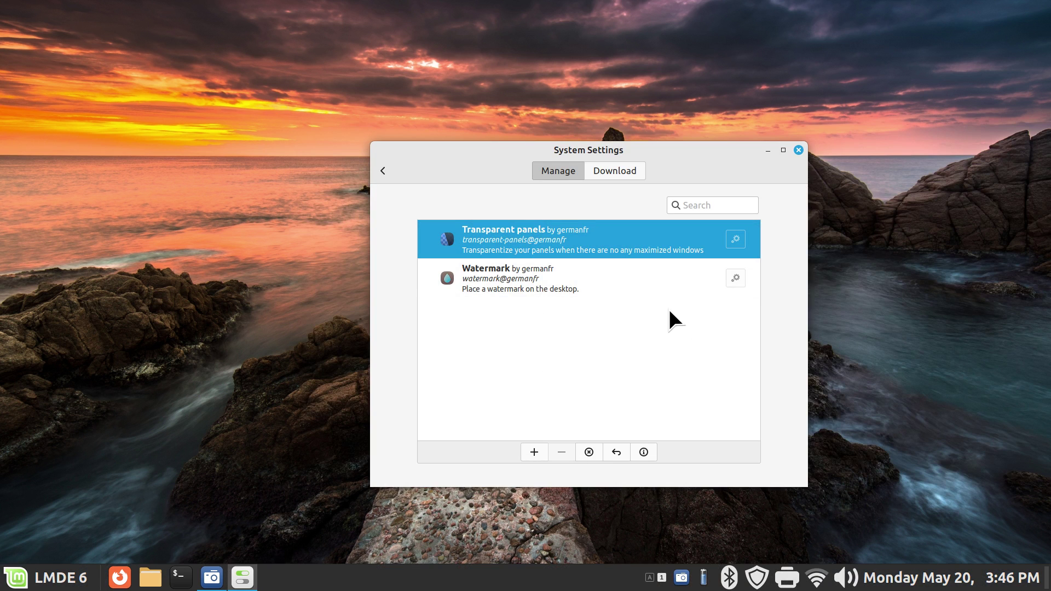
left_click(382, 171)
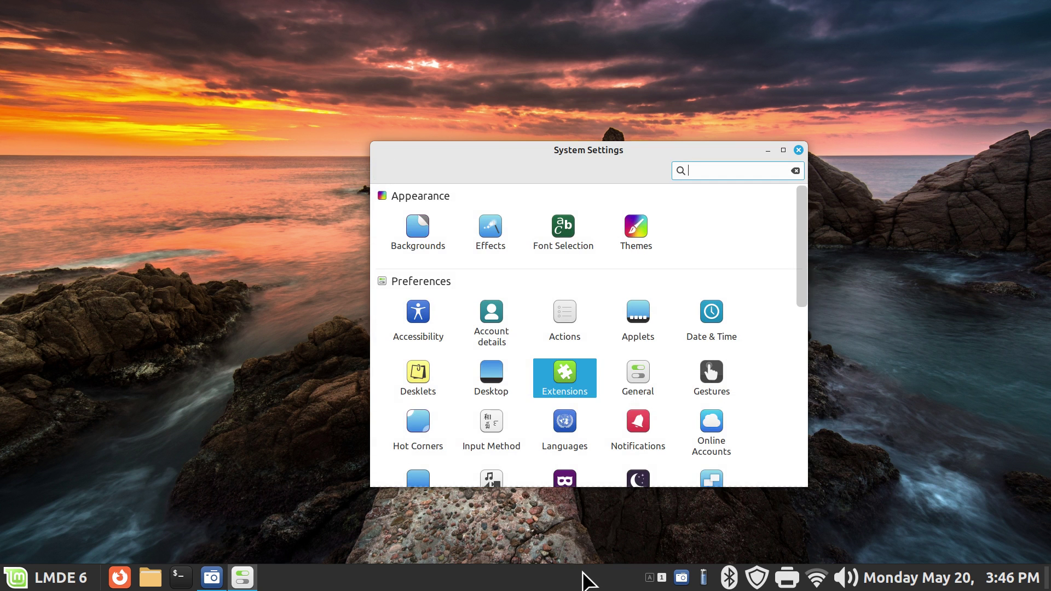
- Reach the Applets page both from System Settings and from the panel's Applets entry
left_click_drag(611, 153, 420, 83)
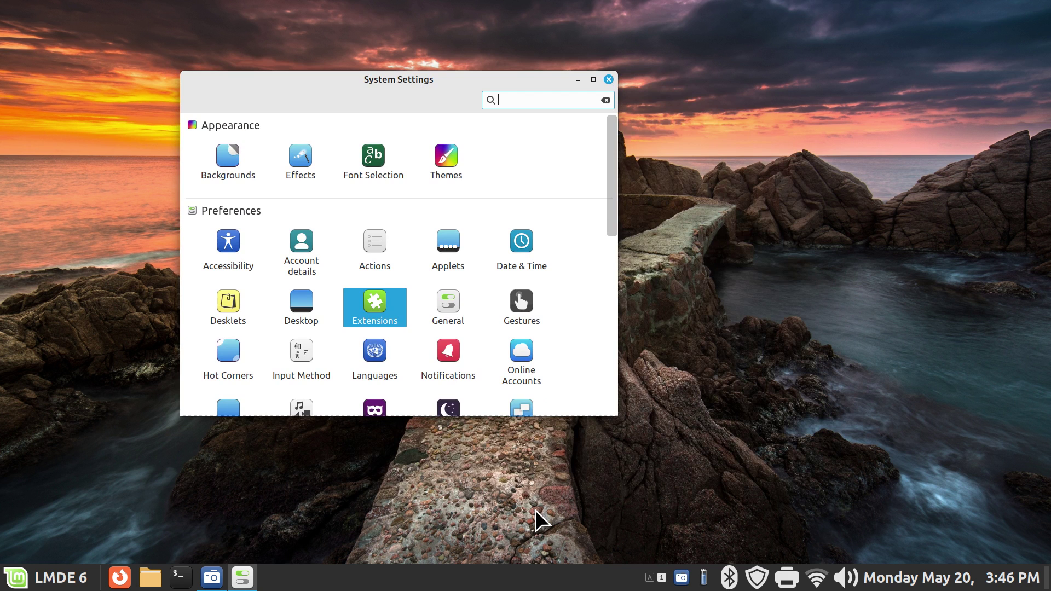
left_click(444, 242)
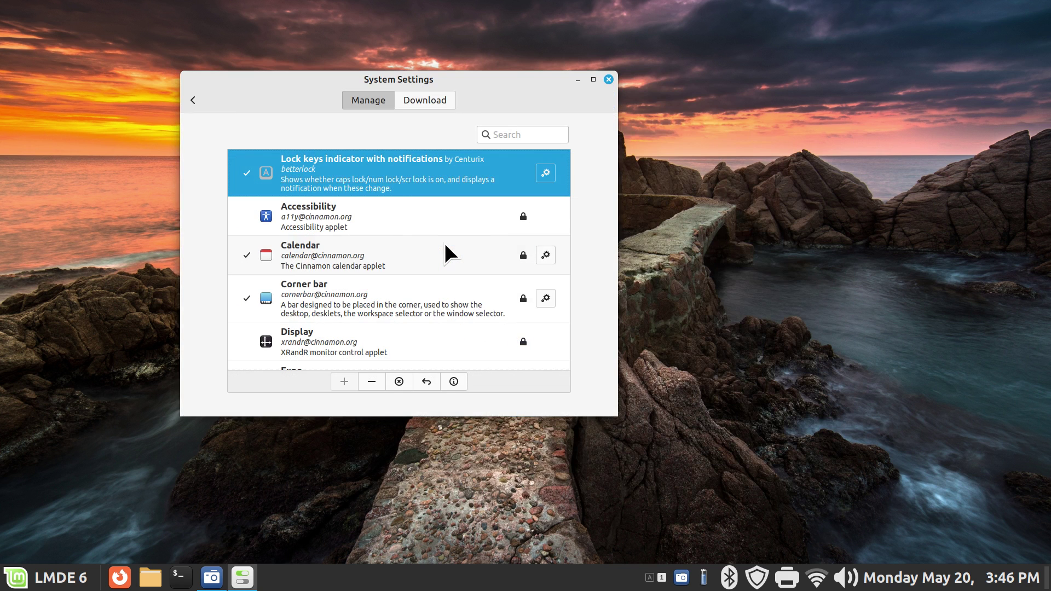
left_click(608, 79)
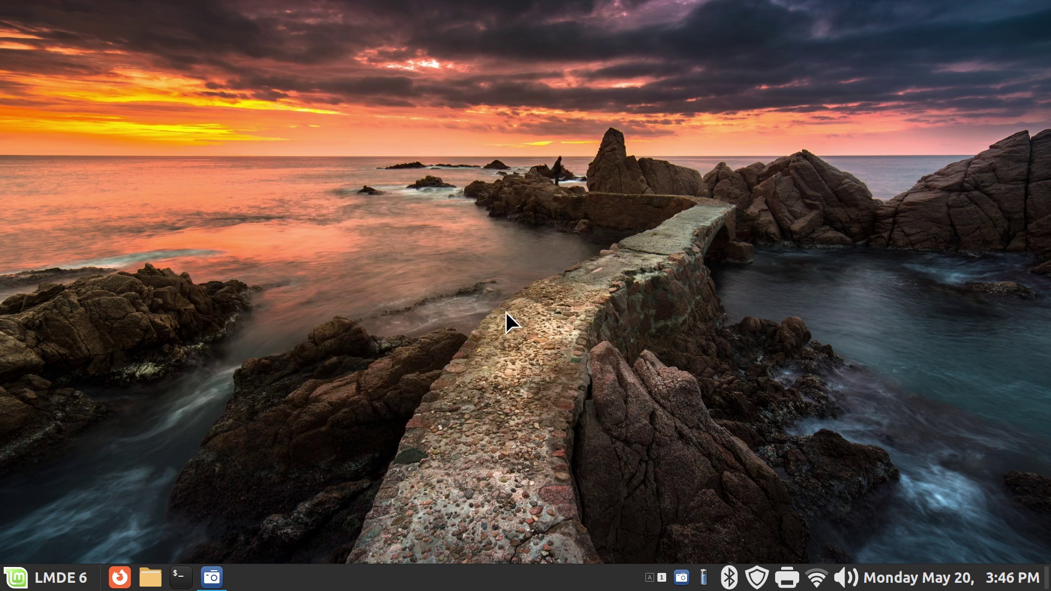
right_click(463, 582)
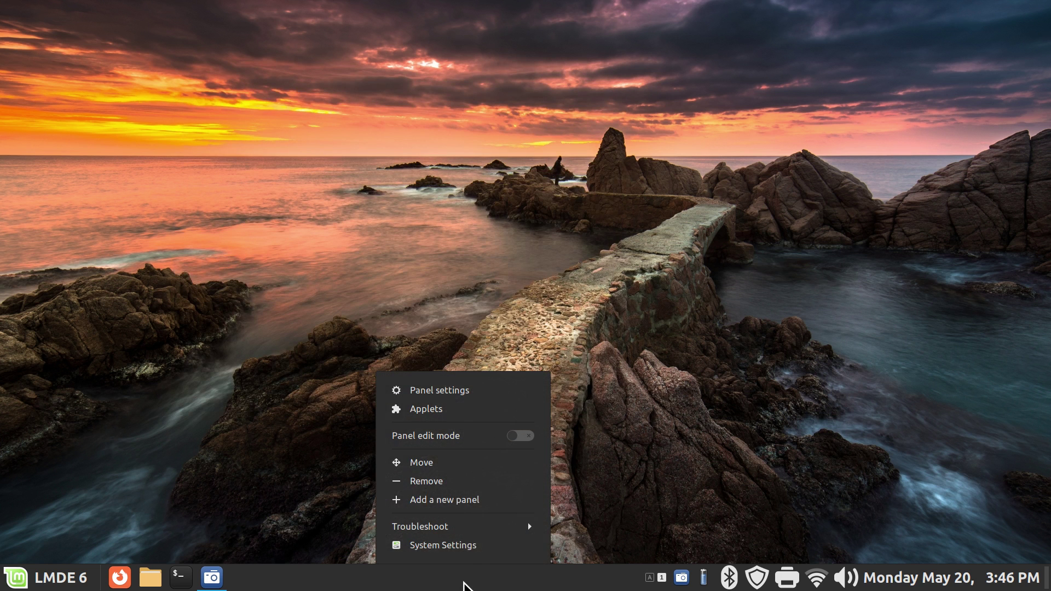
left_click(442, 411)
left_click(734, 125)
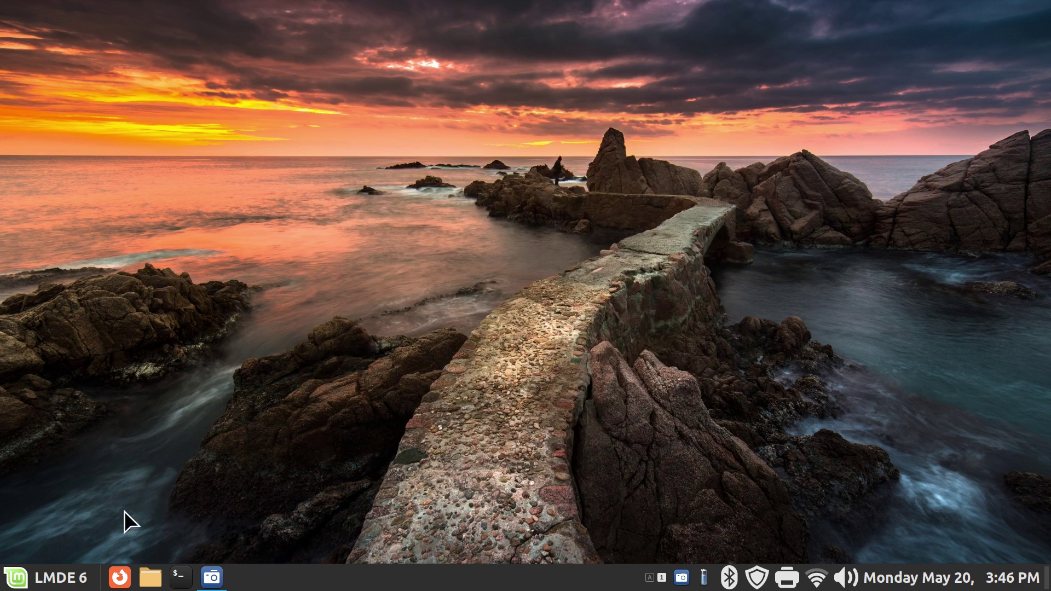
- Relaunch System Settings from the Mint menu and show the Applets page
left_click(20, 581)
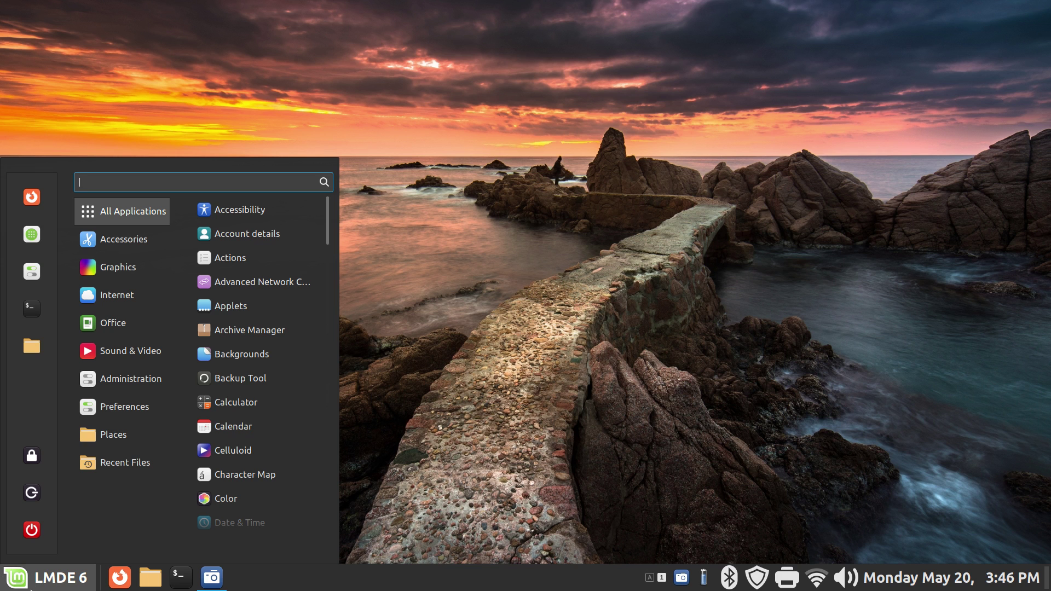
left_click(32, 271)
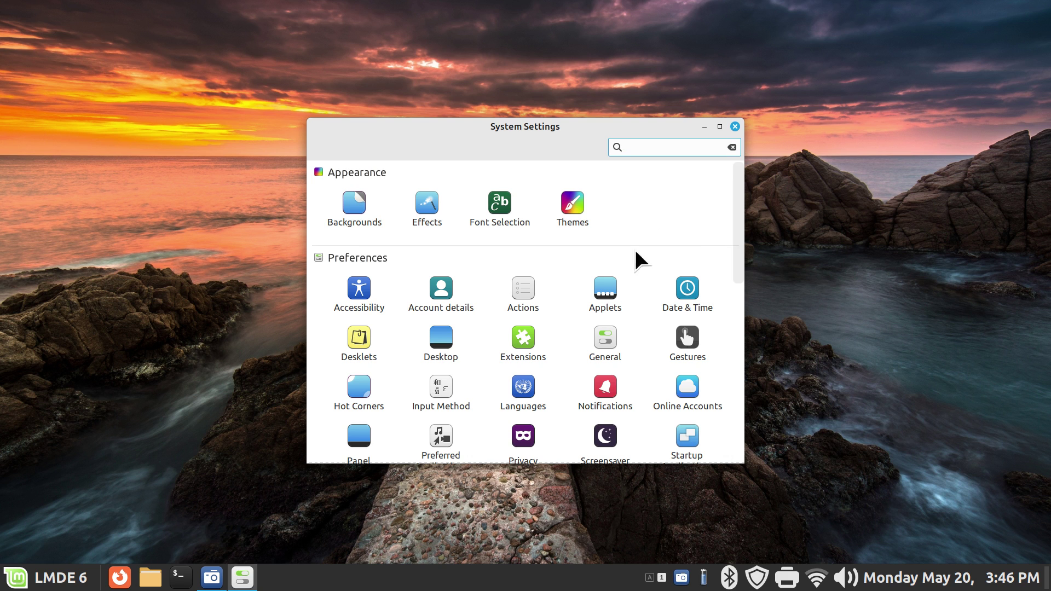
left_click(605, 286)
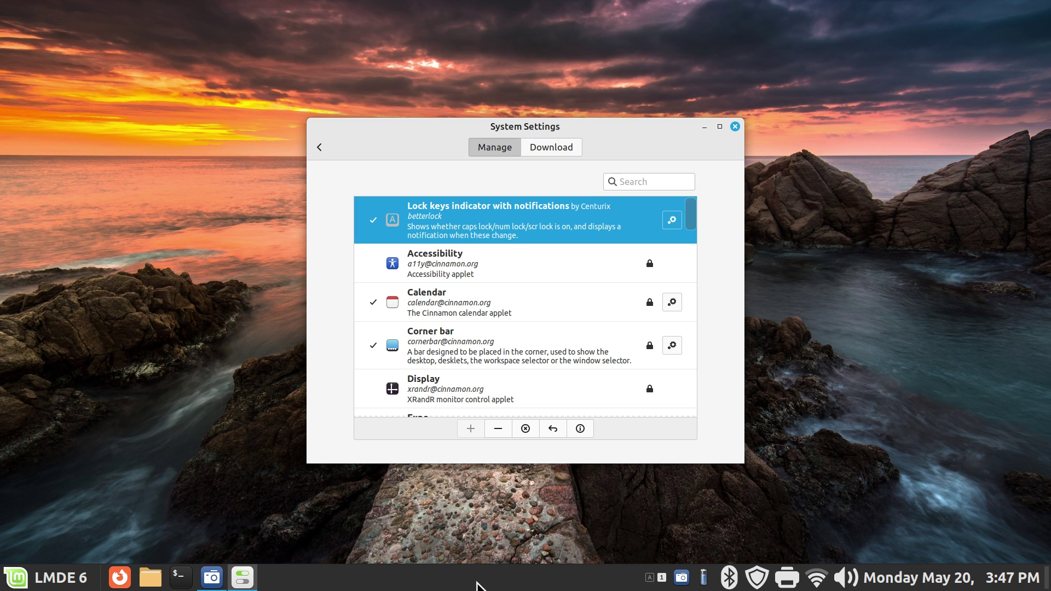
right_click(482, 585)
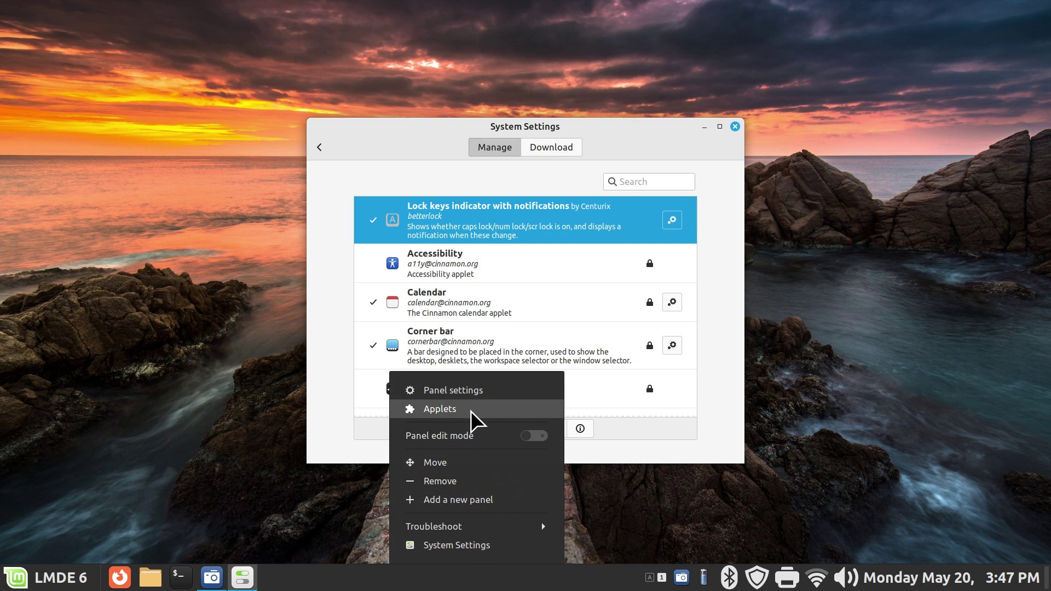
left_click(772, 418)
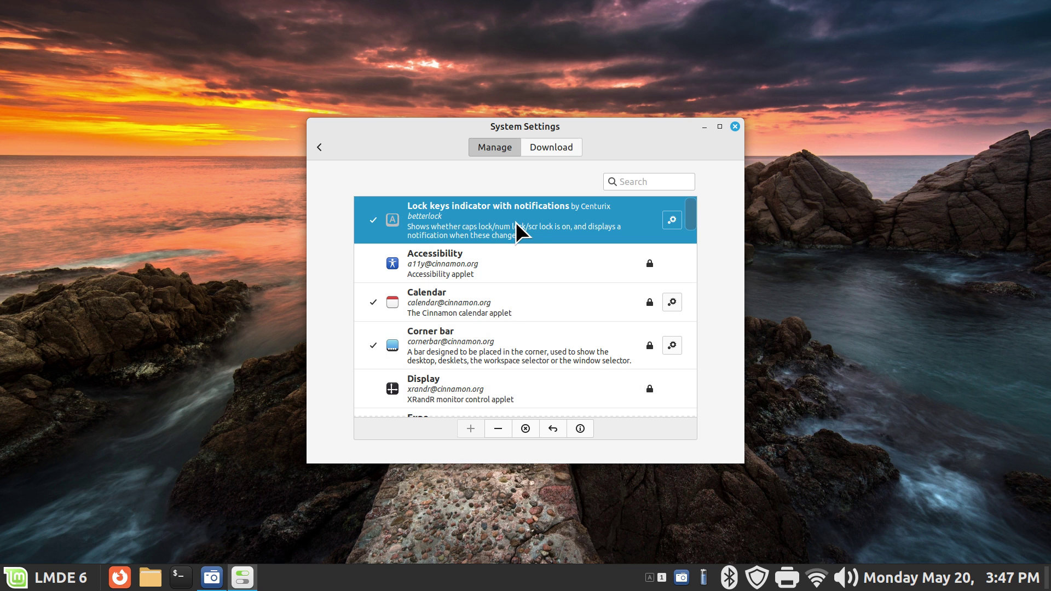
- Uninstall the betterlock applet (Lock keys indicator with notifications)
left_click(525, 429)
left_click(593, 330)
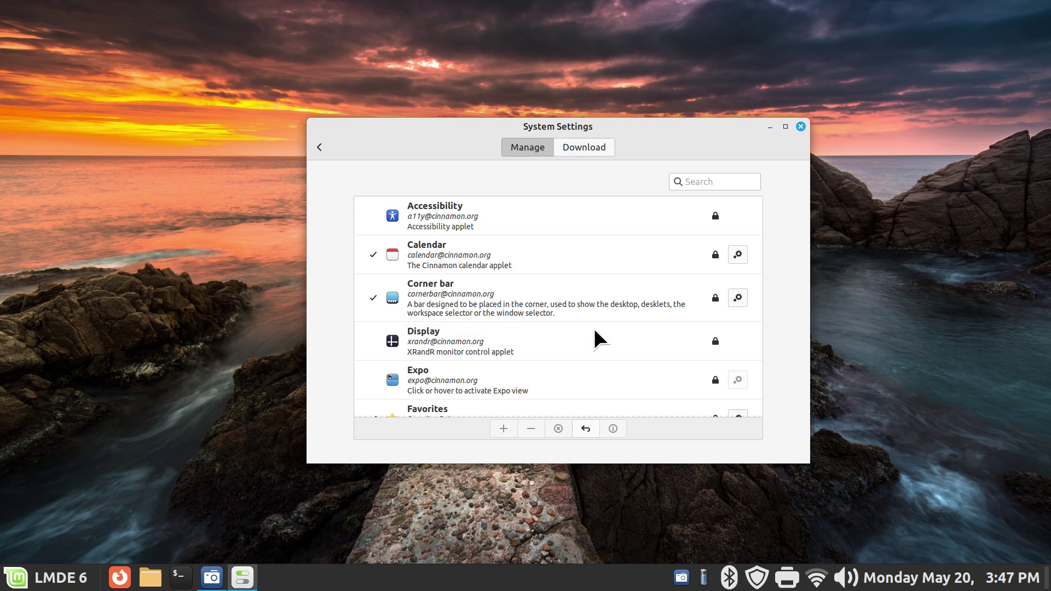
left_click(800, 127)
- Search downloadable applets for 'caps' and select Lock keys indicator with notifications
right_click(393, 580)
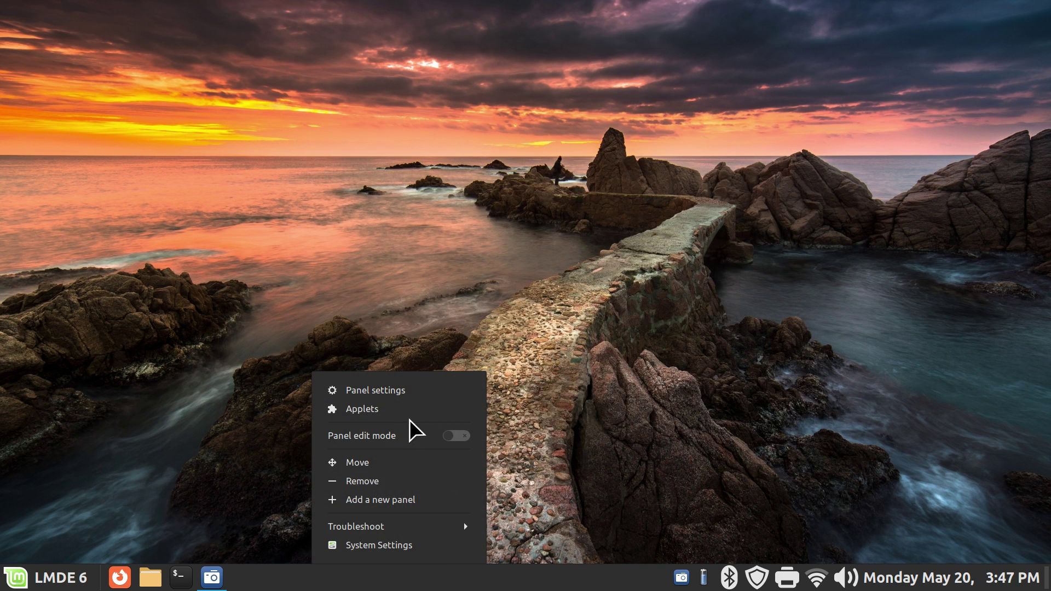
left_click(398, 412)
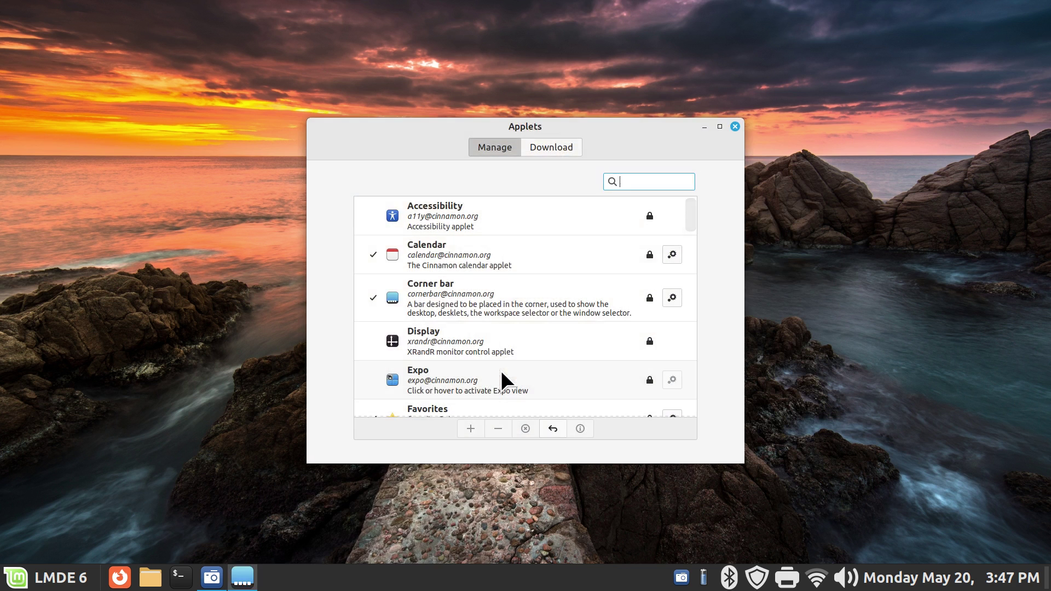
left_click(550, 148)
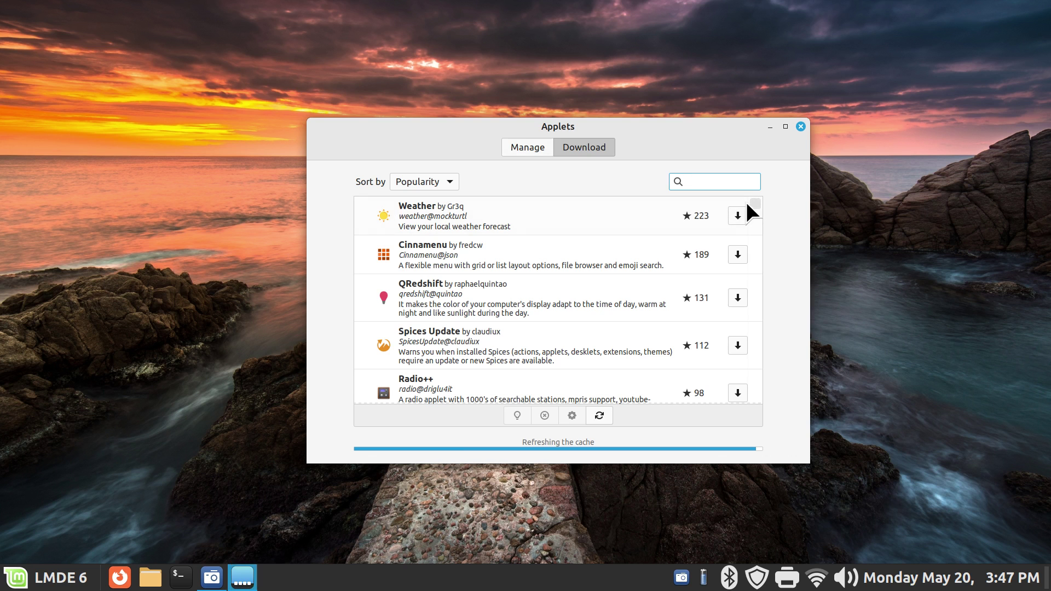
left_click(760, 225)
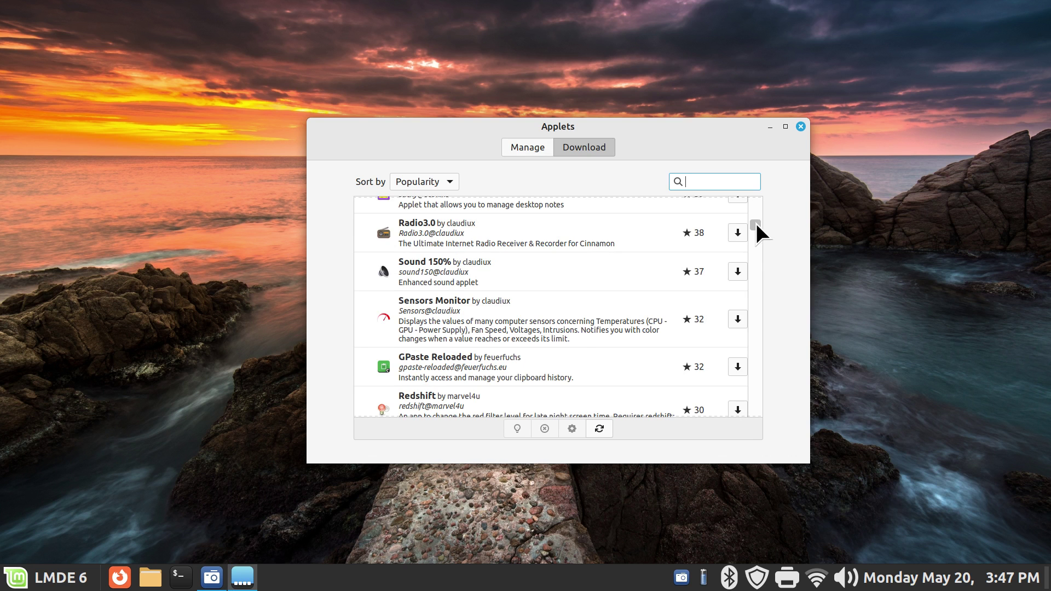
left_click_drag(757, 223, 761, 192)
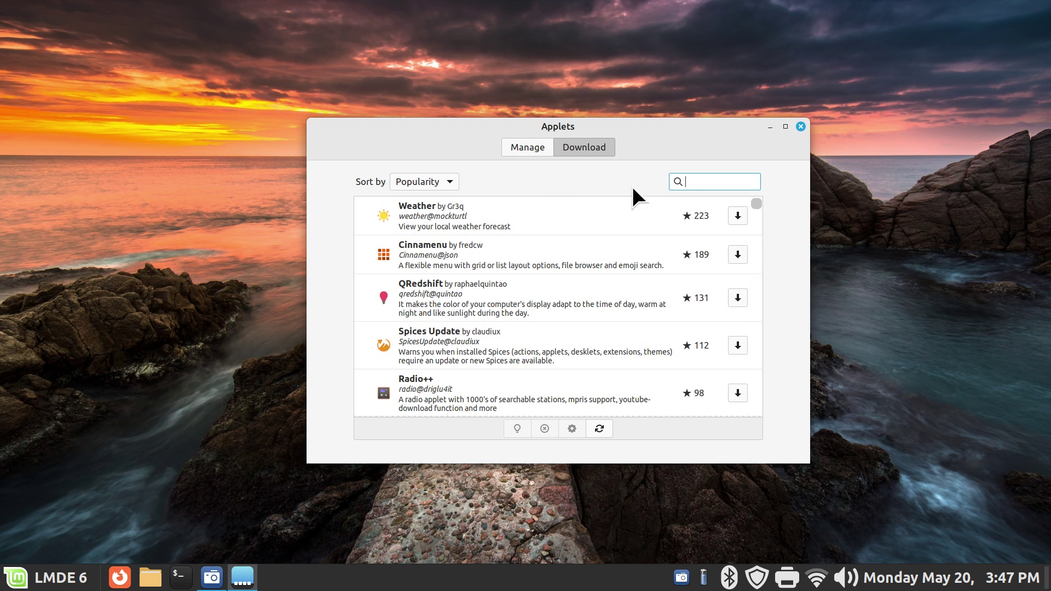
type("caps")
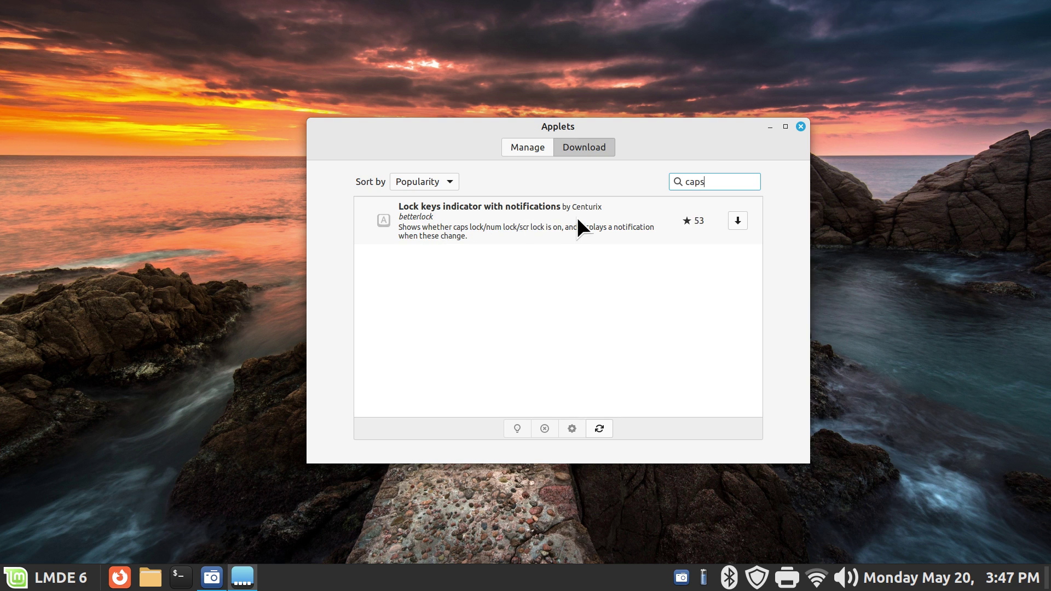
left_click(463, 232)
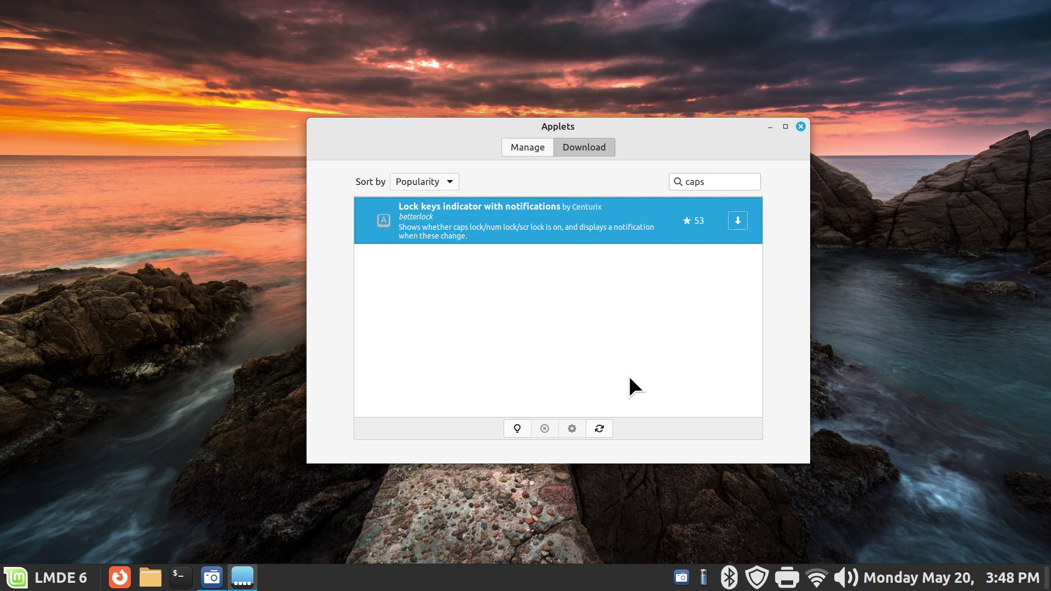
left_click(516, 428)
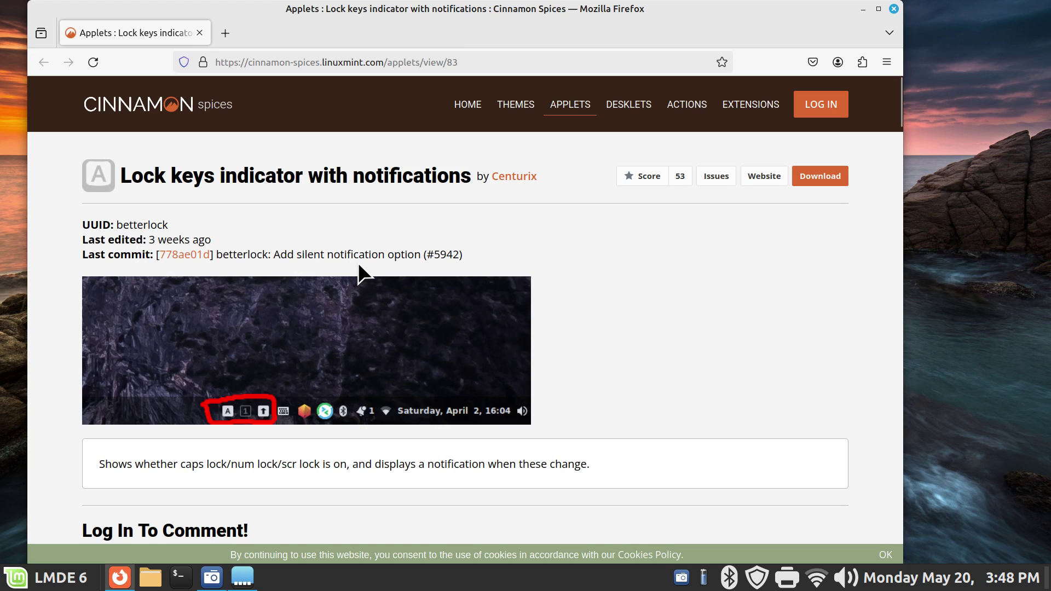
scroll(642, 310, "down", 5)
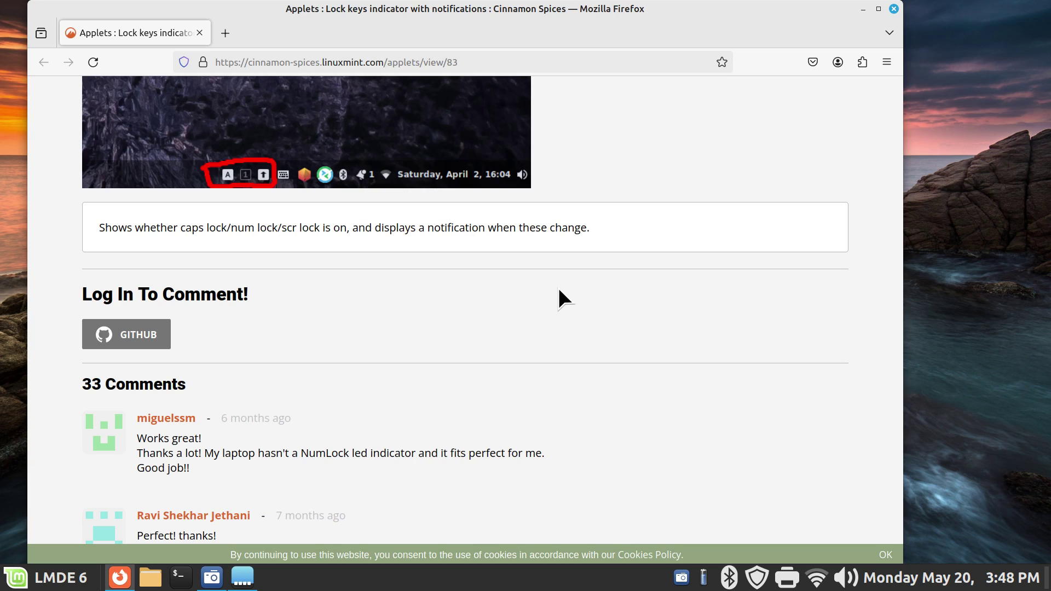
scroll(647, 287, "up", 3)
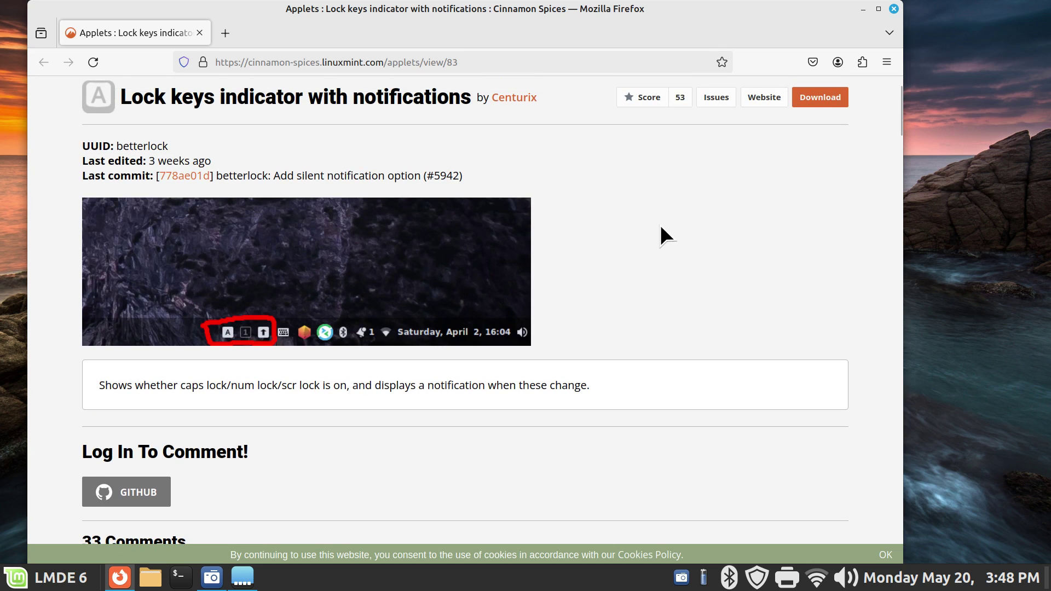
scroll(661, 229, "down", 10)
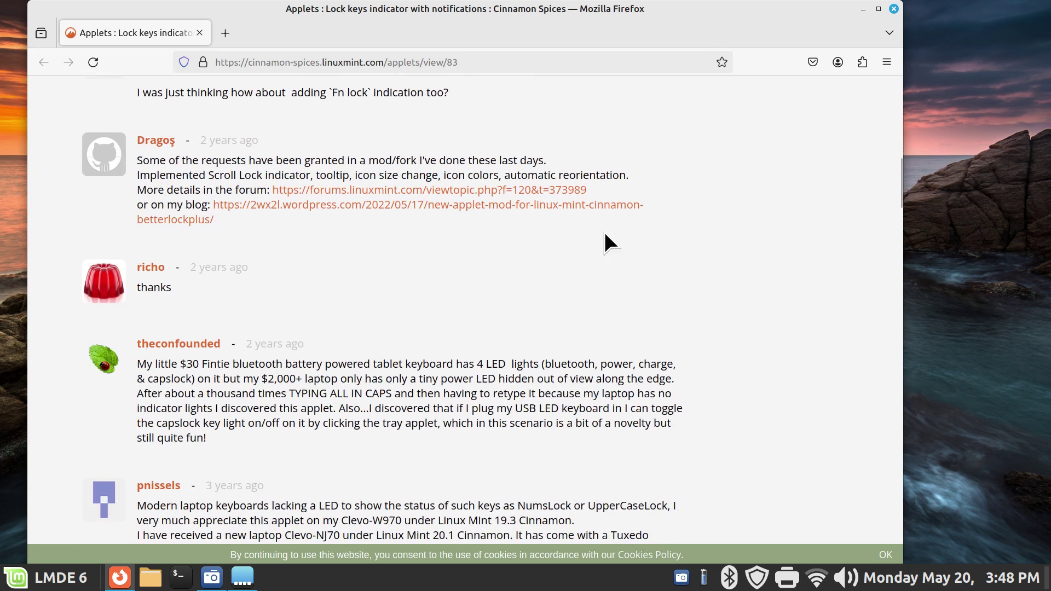
scroll(609, 281, "down", 6)
scroll(700, 284, "up", 6)
left_click(893, 8)
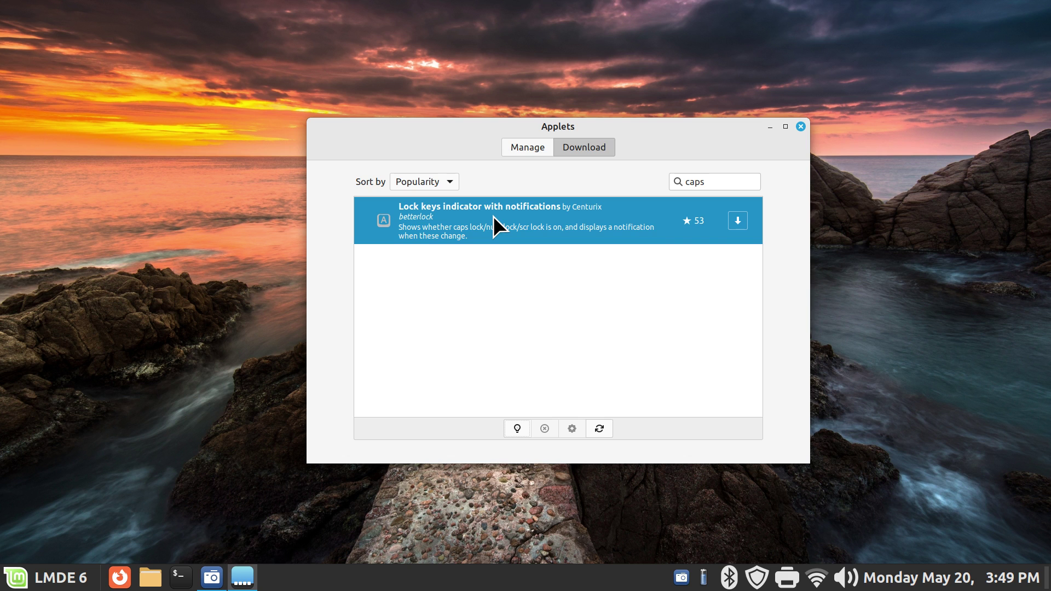
- Reinstall the betterlock Lock keys indicator applet and select it in the Manage tab's installed list
left_click(738, 221)
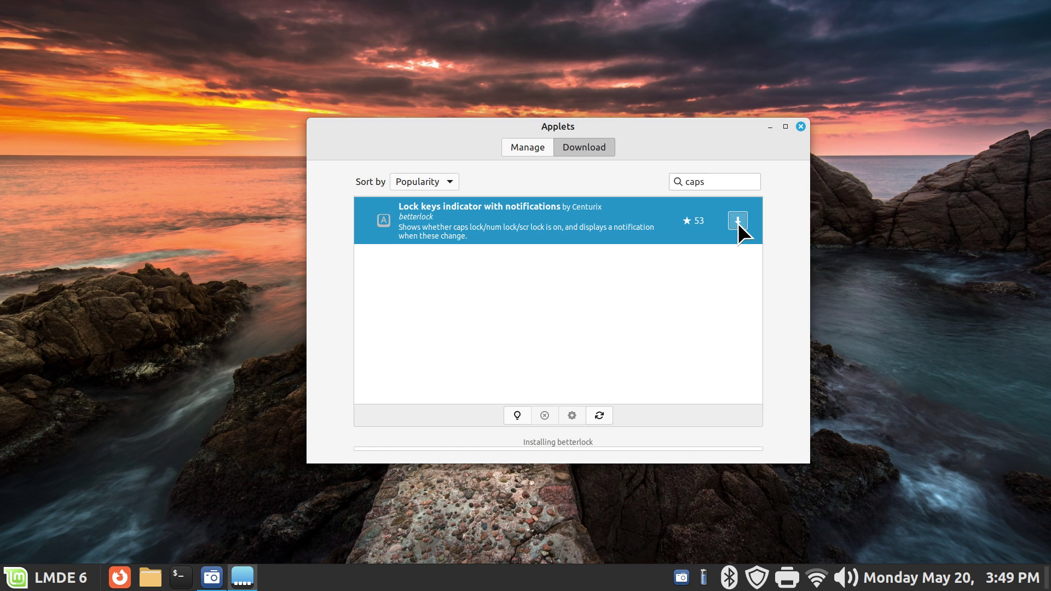
left_click(547, 146)
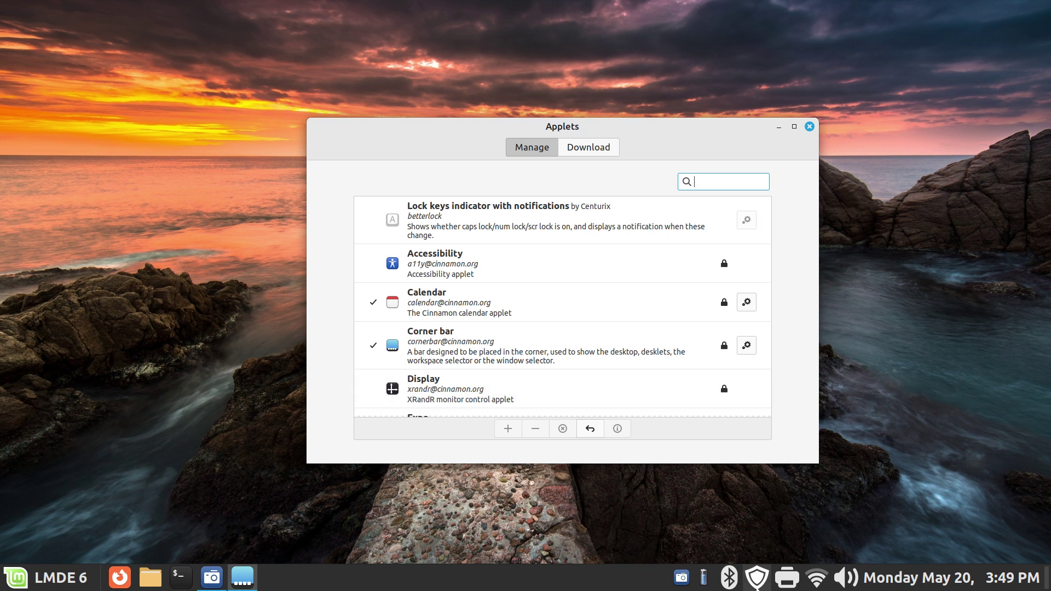
left_click(415, 312)
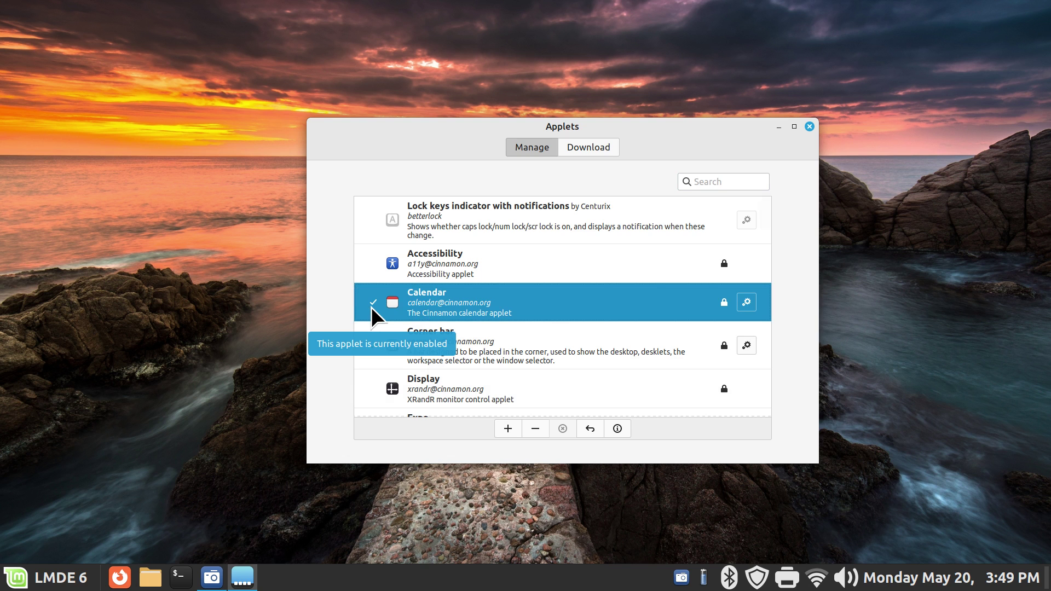
left_click(458, 208)
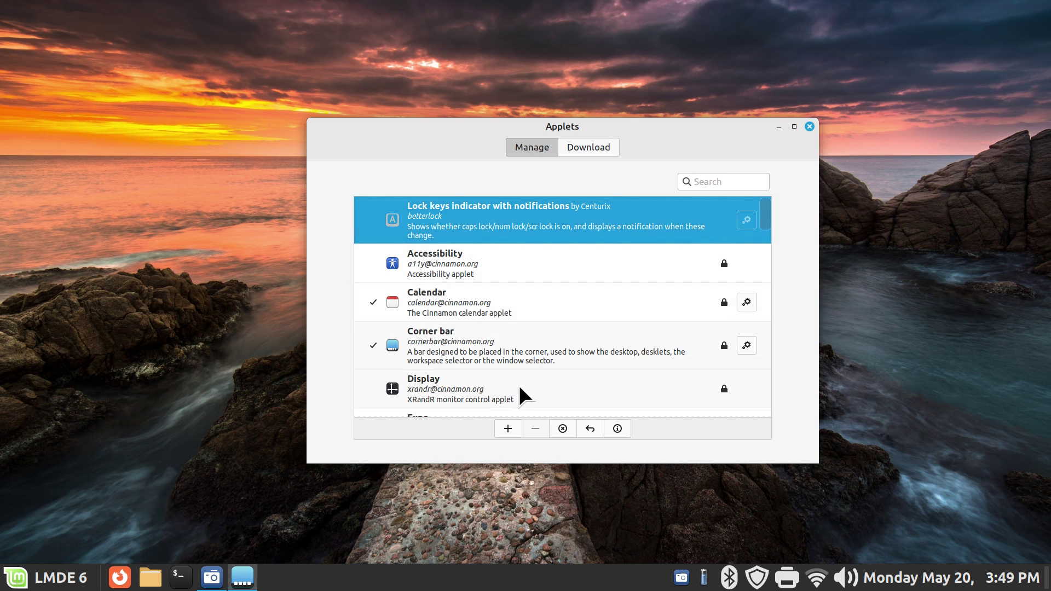
- Add the Lock keys indicator to the panel, close the Applets window, and bring up its tray menu
left_click(509, 430)
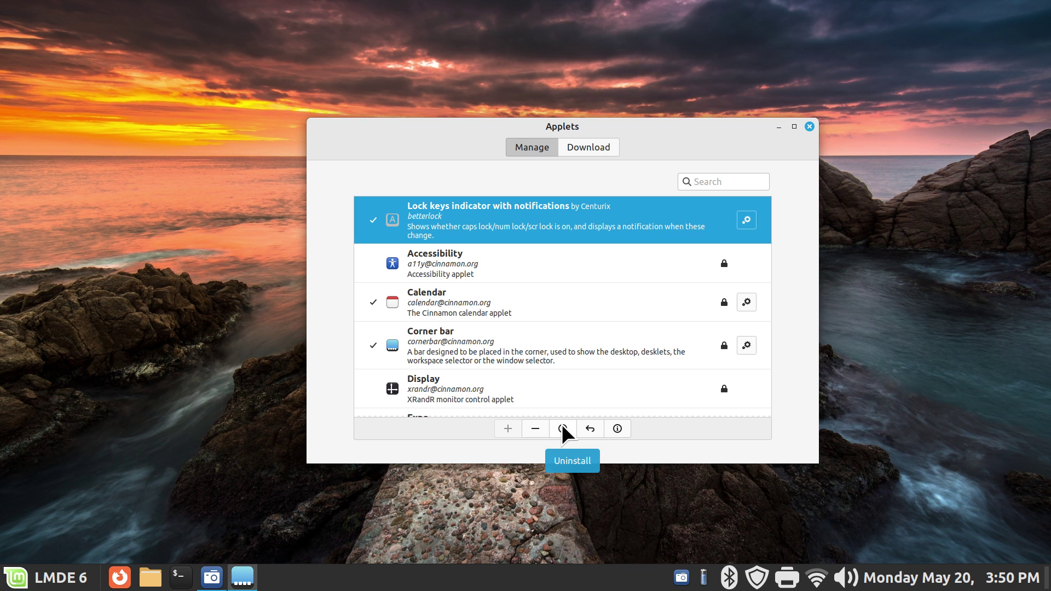
left_click(808, 126)
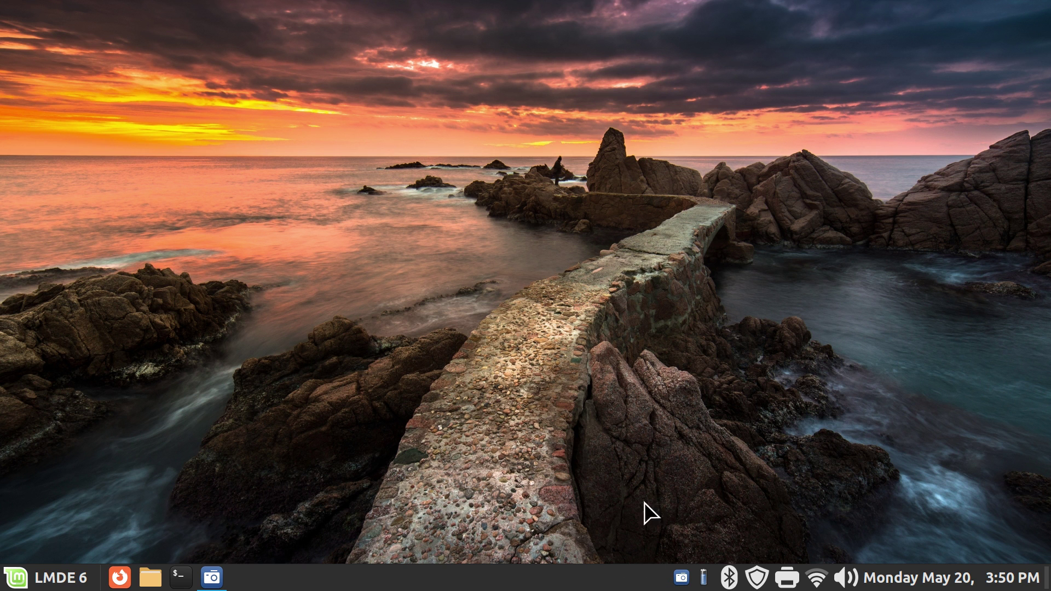
right_click(669, 580)
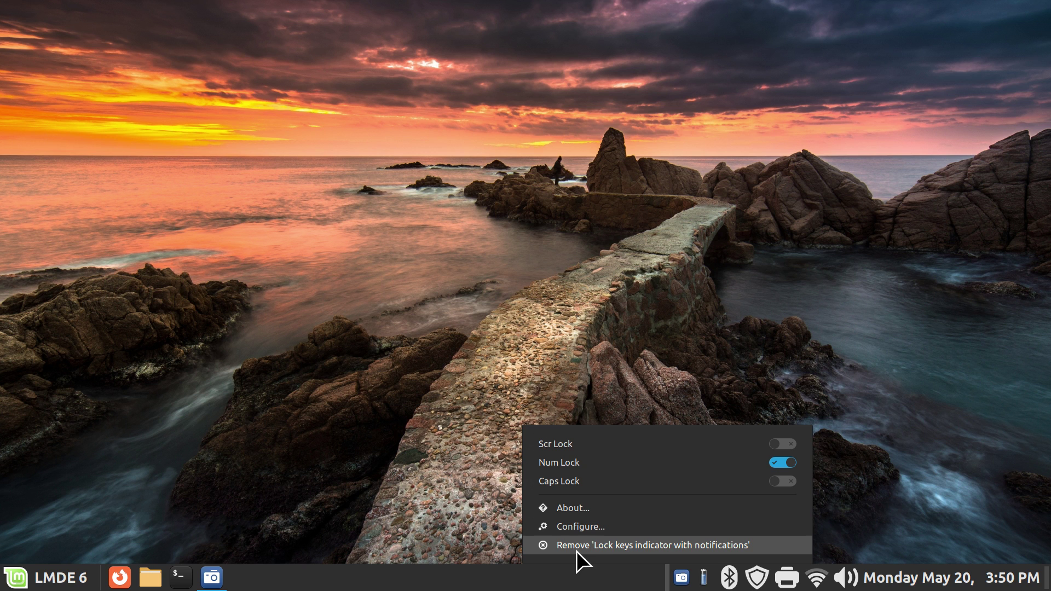
- Test Caps Lock on and off, then turn on the applet's caps lock indicator
left_click(599, 528)
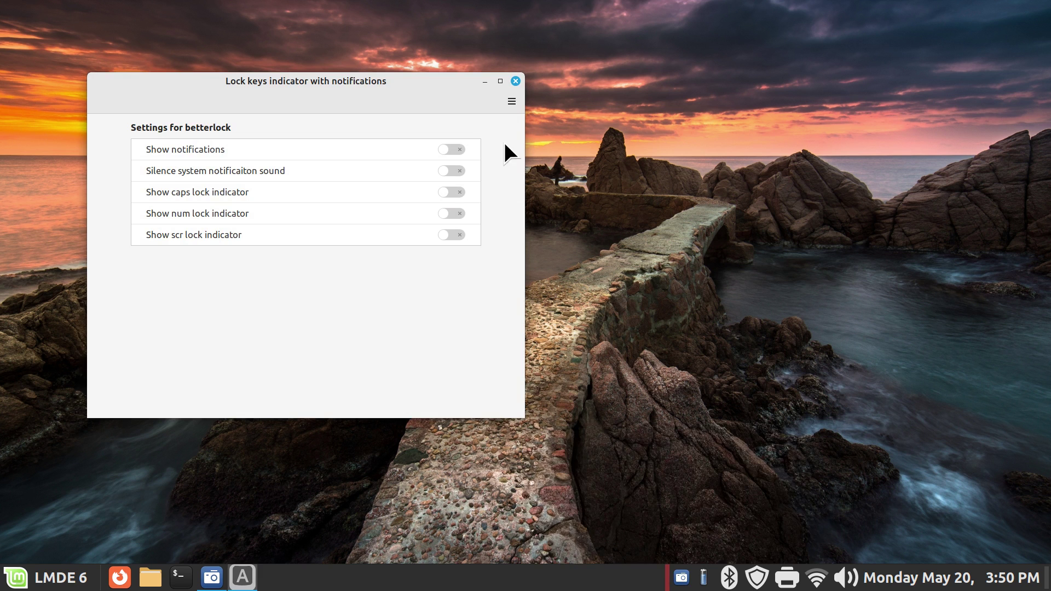
left_click(516, 81)
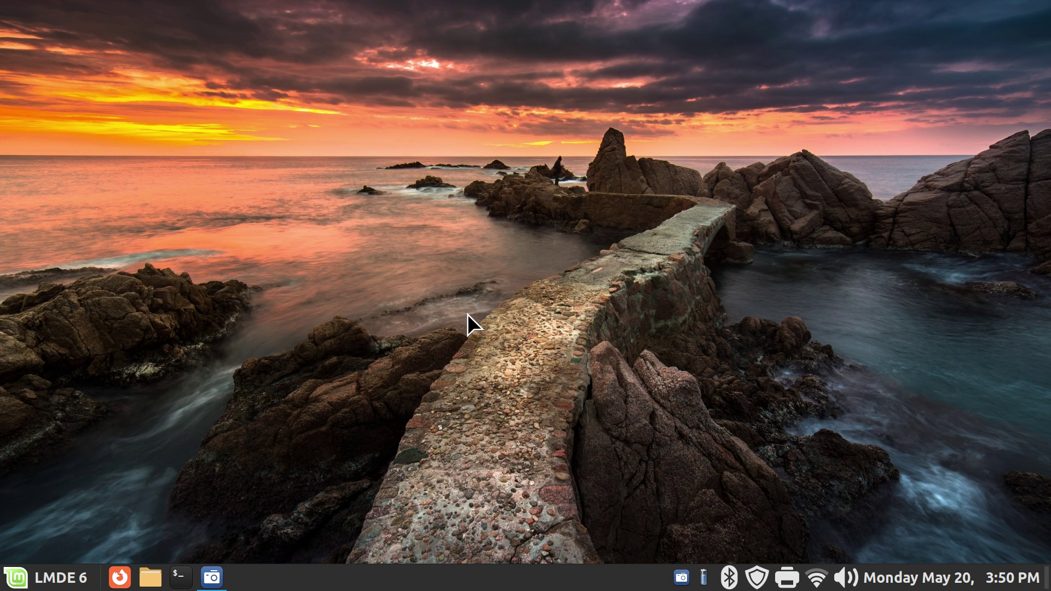
key("Caps_Lock")
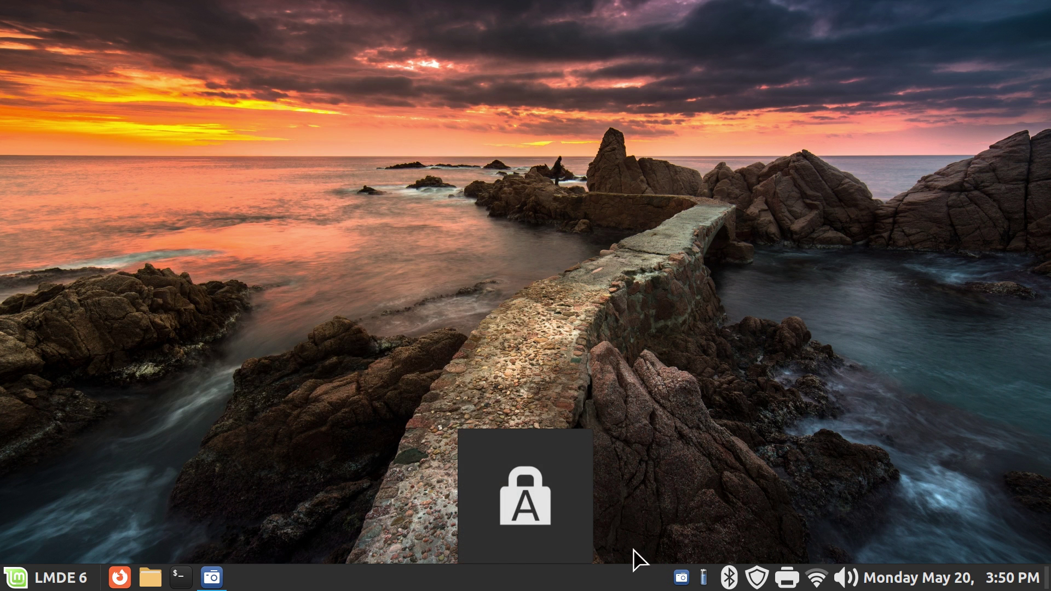
key("Caps_Lock")
key("Caps_Lock")
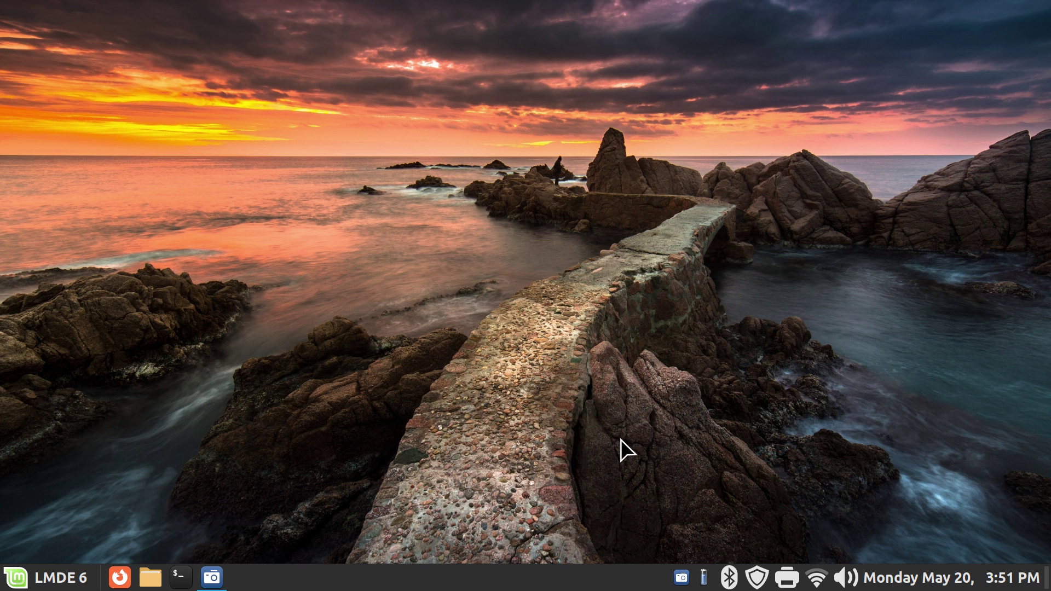
right_click(667, 585)
left_click(661, 529)
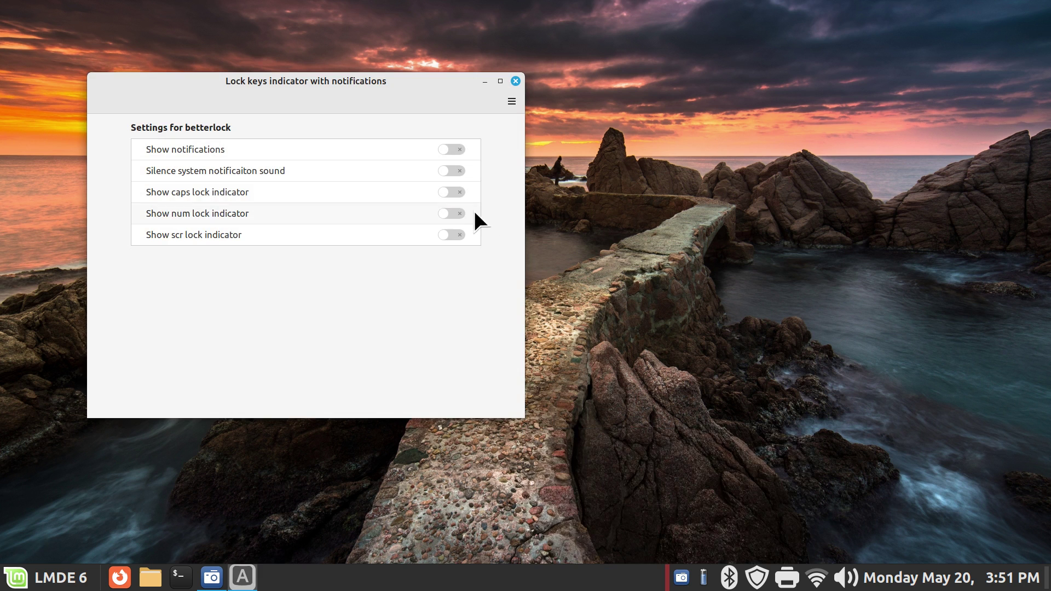
left_click(458, 193)
left_click(516, 81)
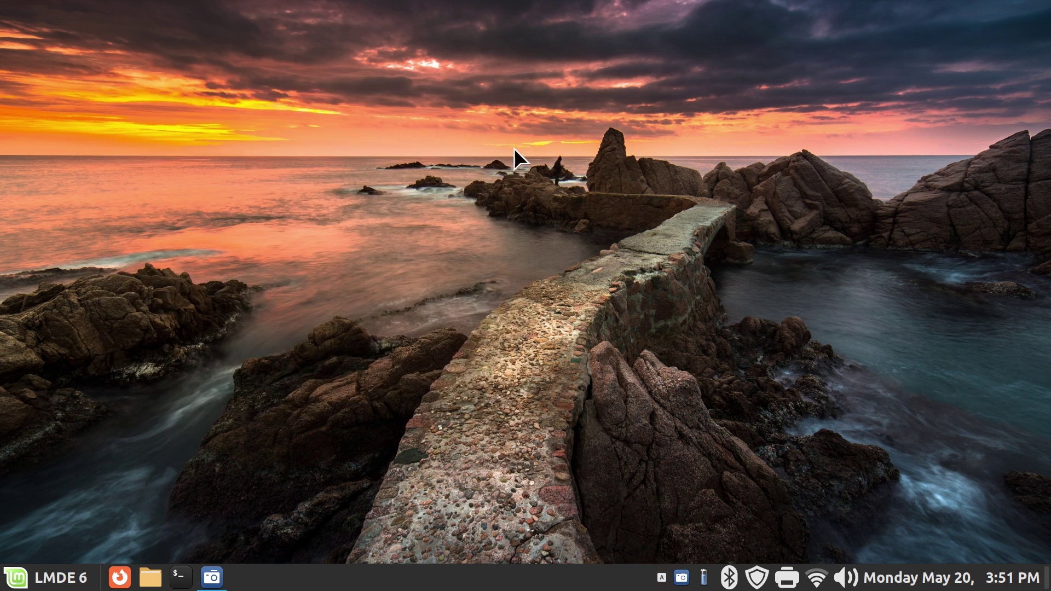
- Switch the caps lock indicator back off in the applet's settings and close them
right_click(662, 578)
left_click(675, 532)
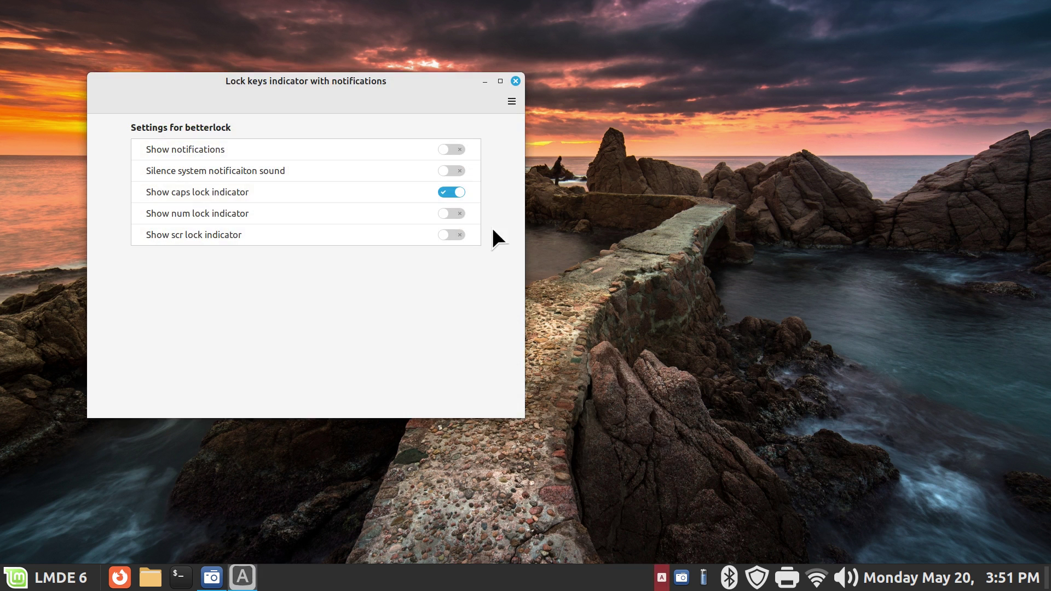
left_click(444, 189)
left_click(515, 80)
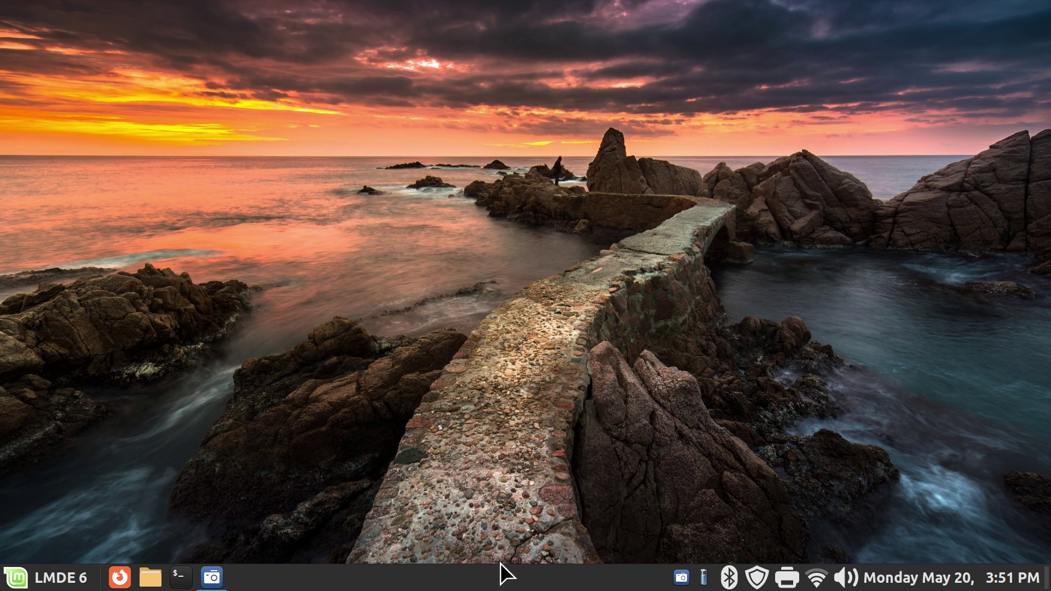
- Remove the Lock keys indicator from the panel and add it back via the Applets manager
right_click(479, 583)
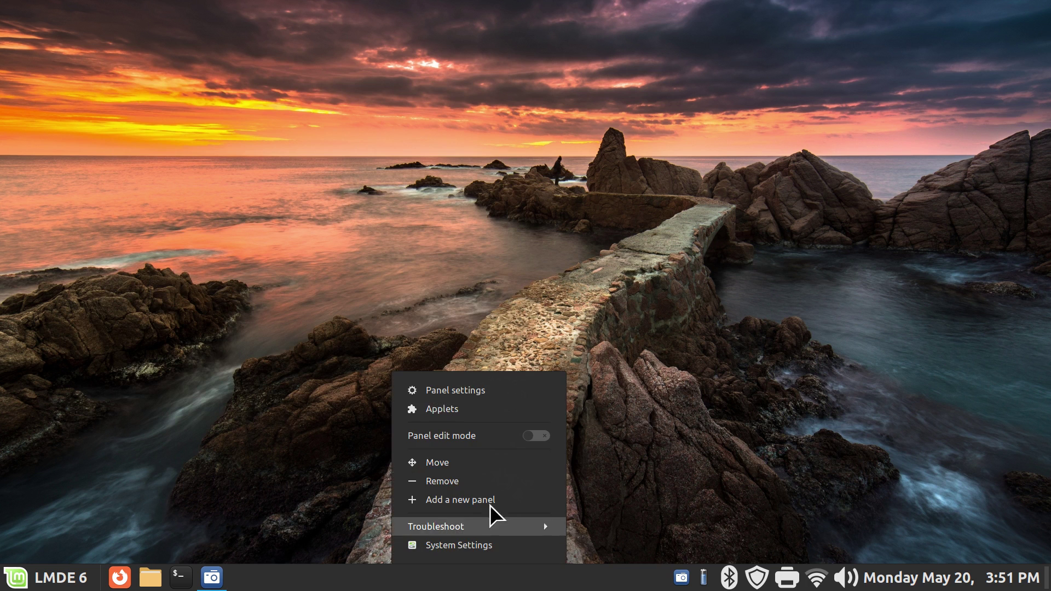
left_click(457, 418)
left_click(481, 225)
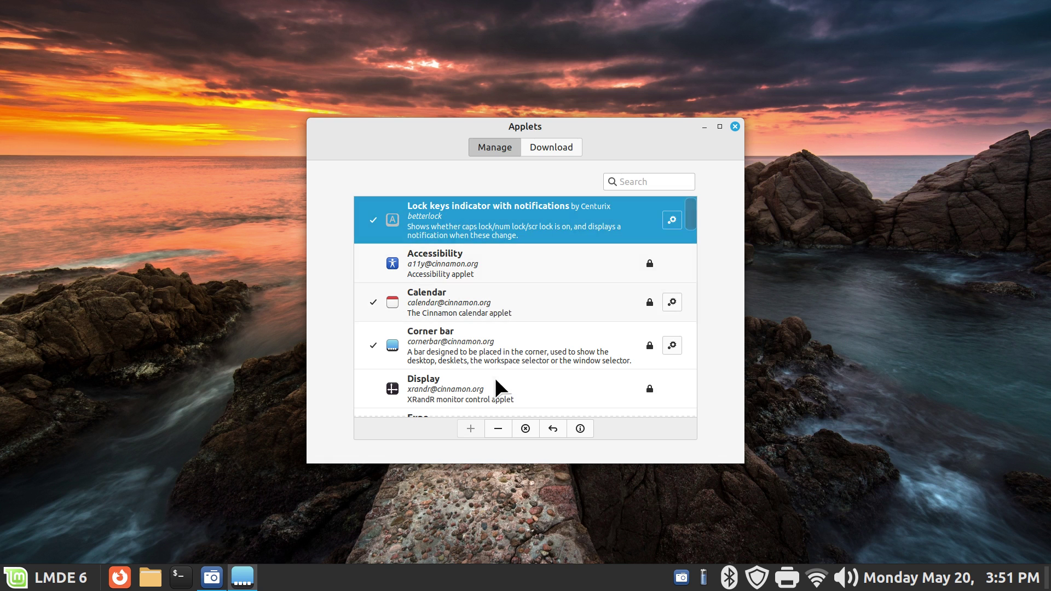
left_click(498, 428)
left_click(469, 428)
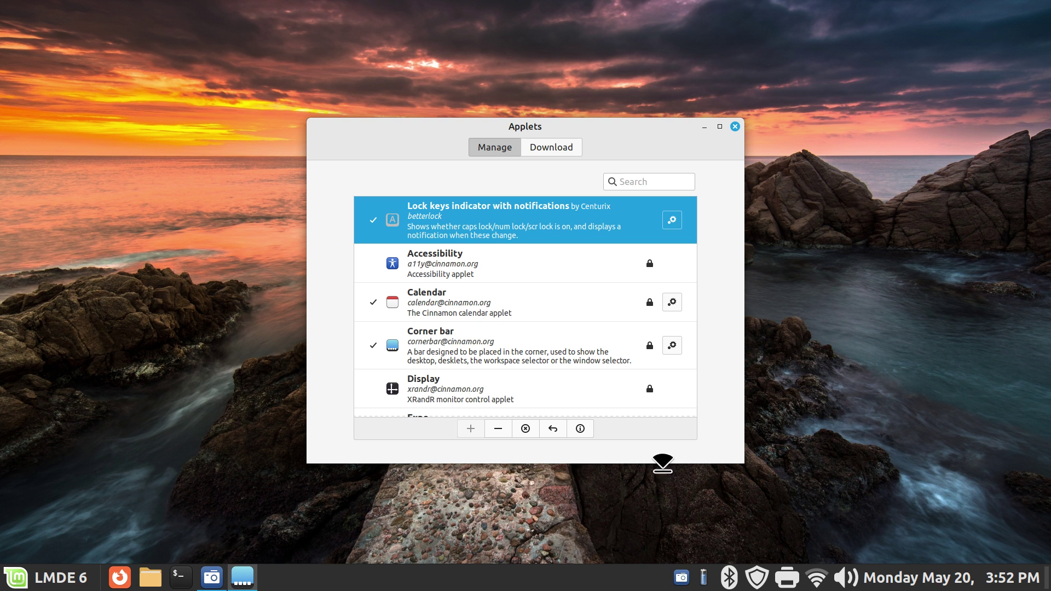
- Enable caps lock and num lock indicators plus lock-change notifications, leaving scroll lock off
left_click(672, 220)
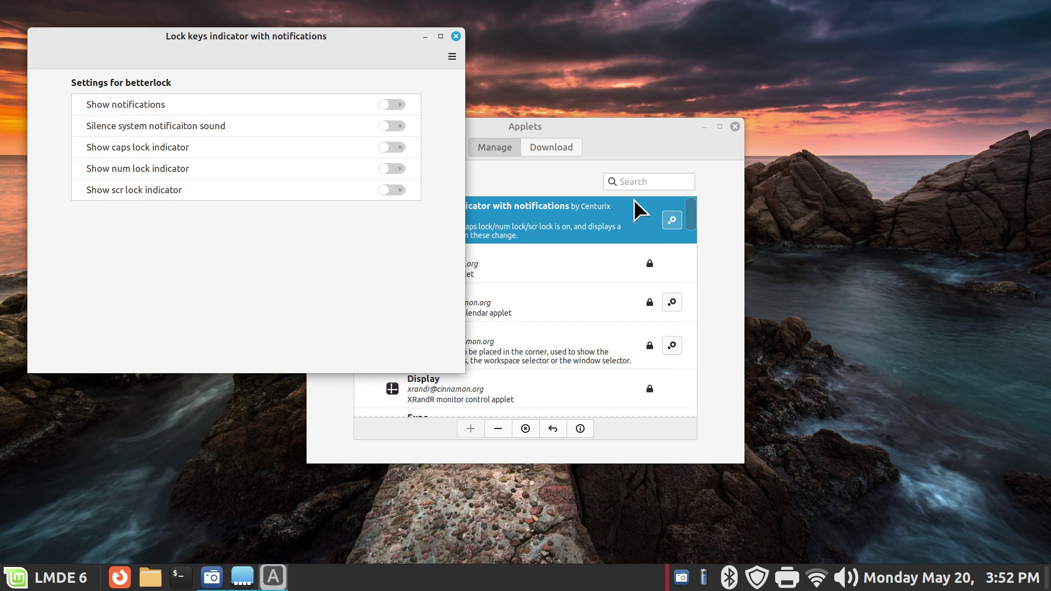
left_click(395, 148)
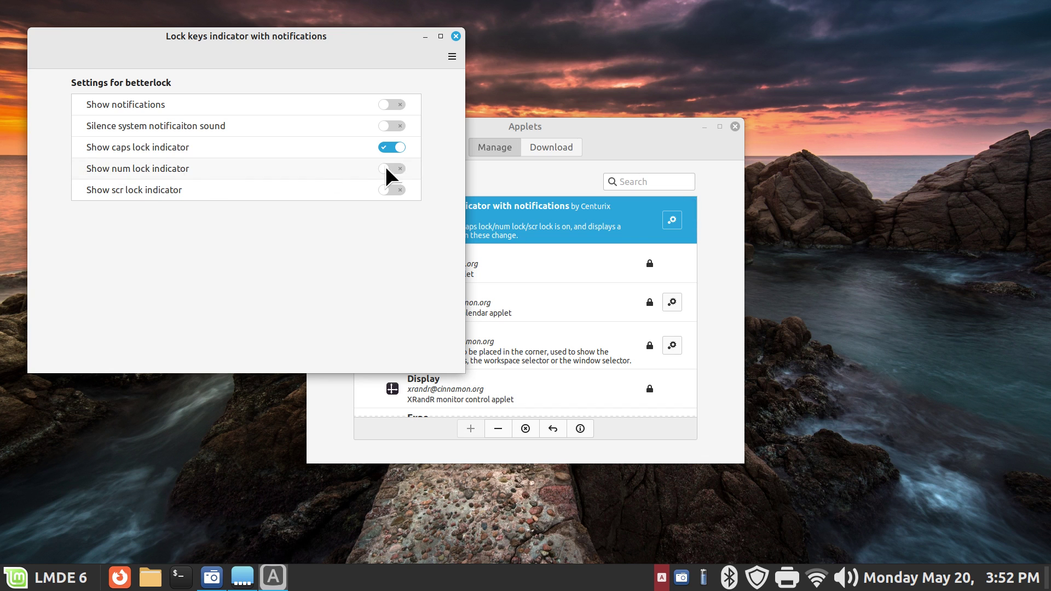
left_click(402, 175)
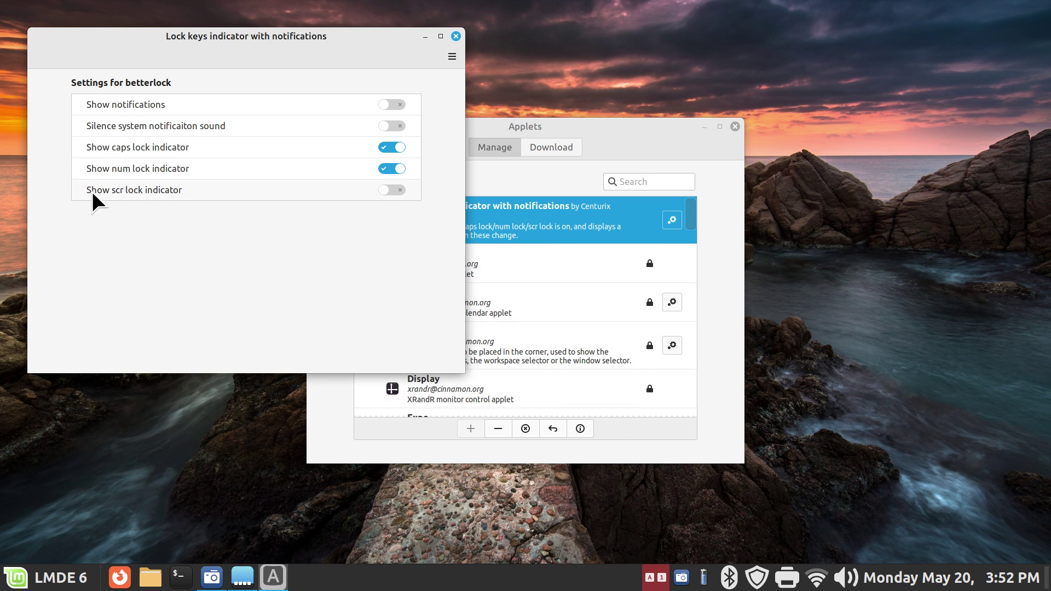
left_click(400, 193)
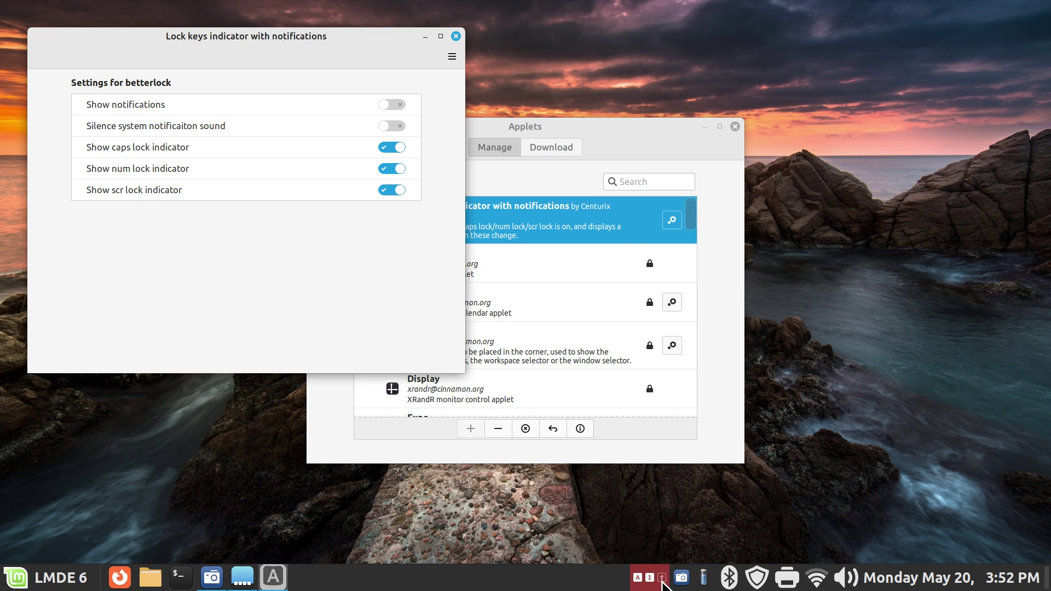
left_click(393, 195)
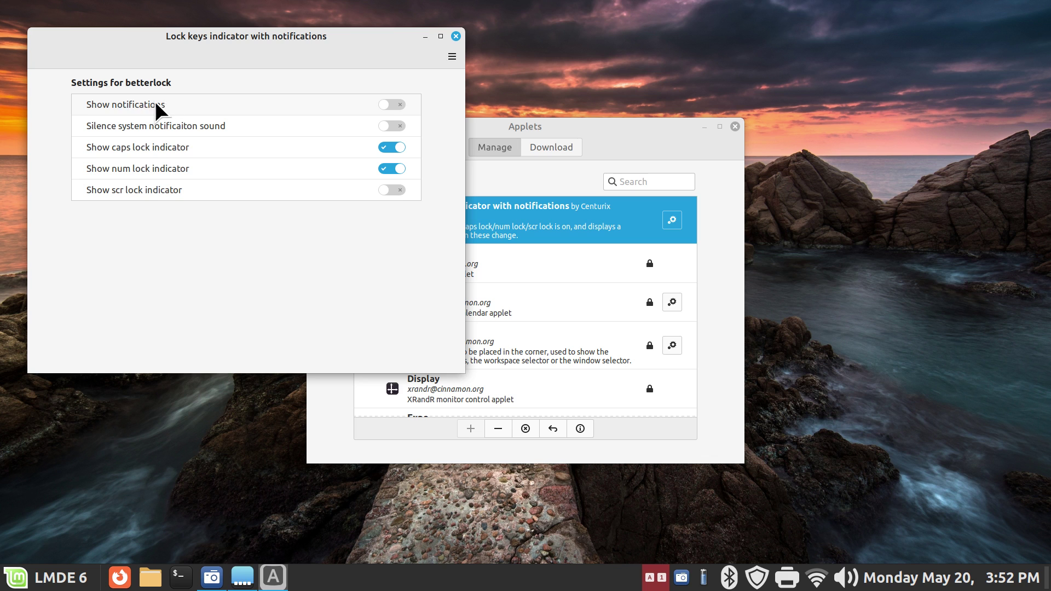
left_click(399, 107)
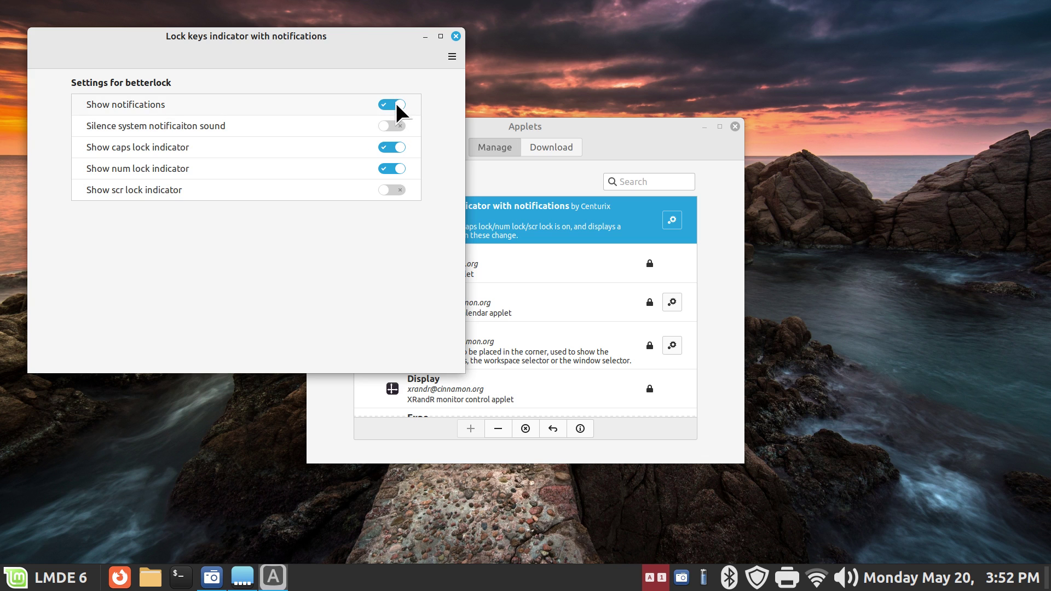
left_click(456, 36)
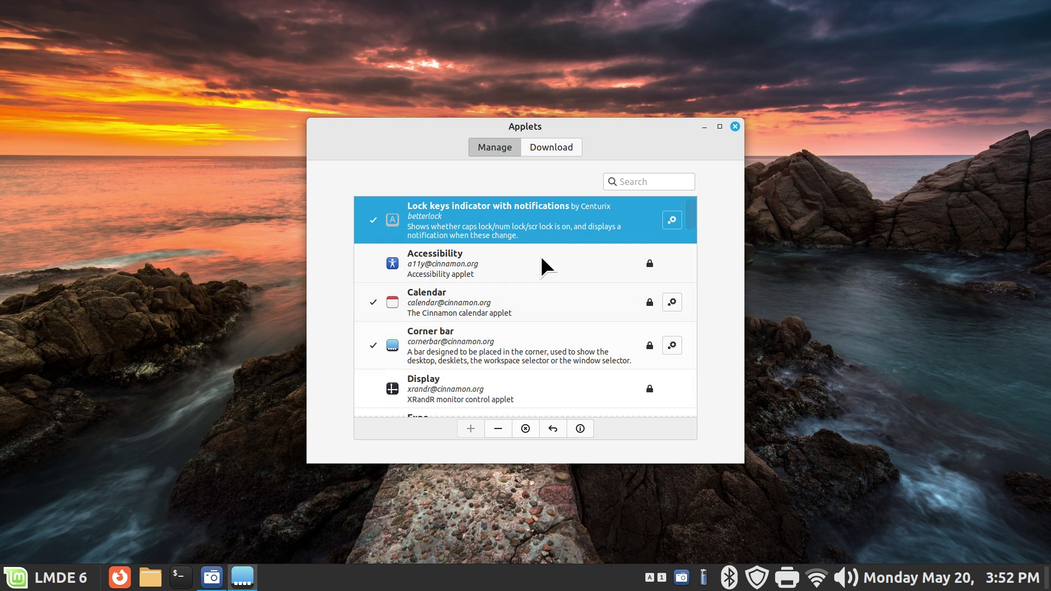
- Close the Applets manager and toggle Caps Lock and Num Lock to see the Lock Keys notifications
left_click(734, 127)
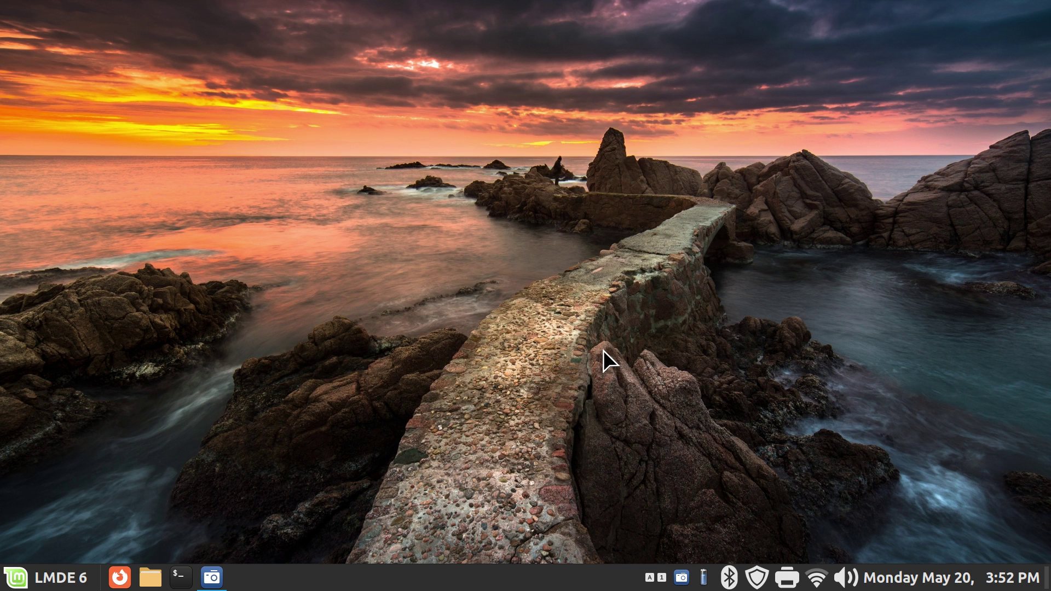
key("Caps_Lock")
key("Caps_Lock")
key("Caps_Lock")
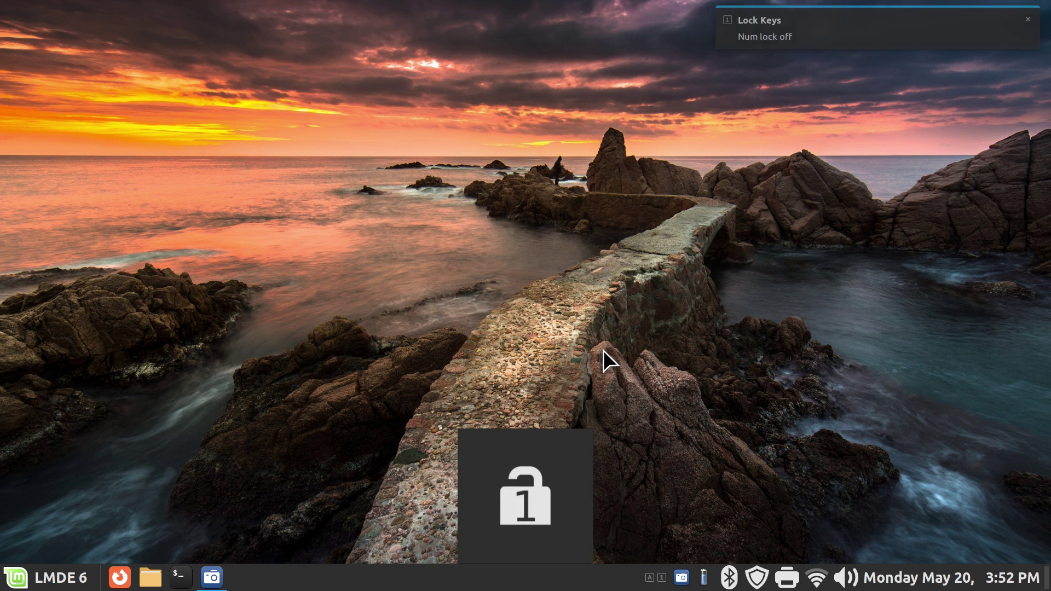
key("Num_Lock")
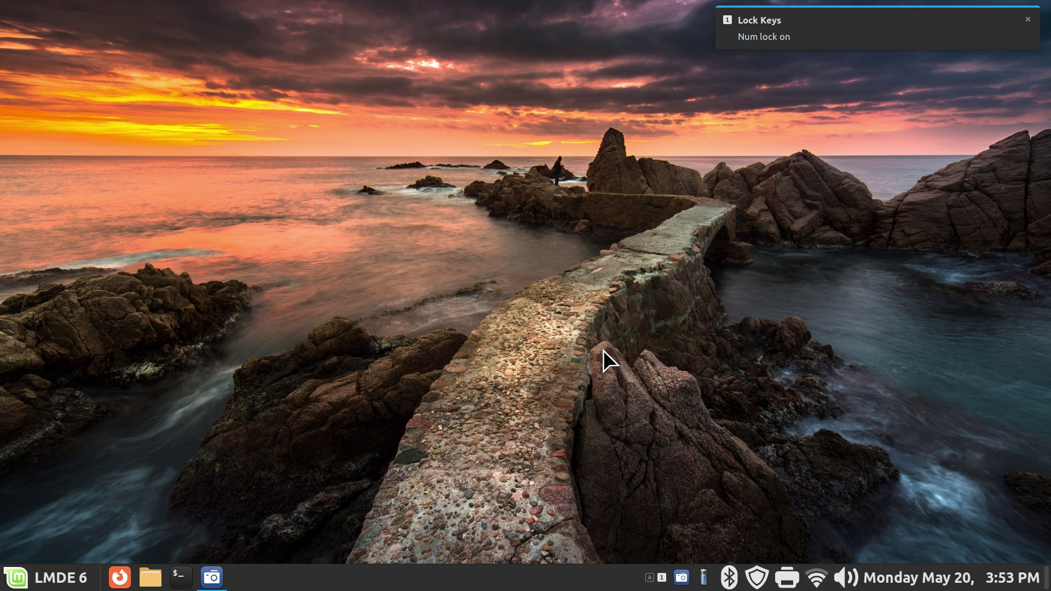
key("Caps_Lock")
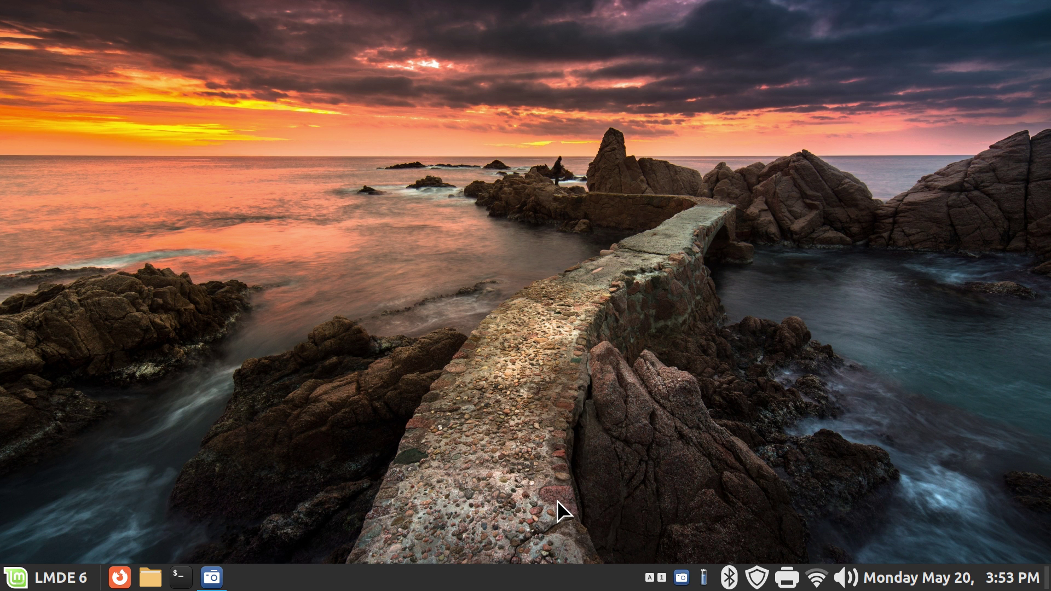
right_click(473, 579)
left_click(460, 550)
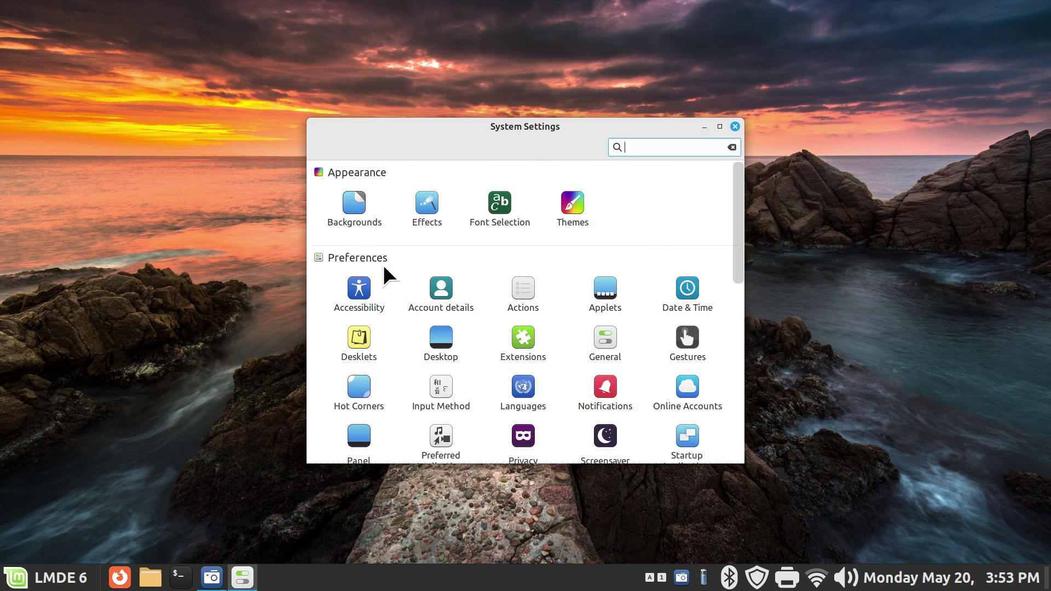
left_click(374, 287)
left_click(465, 146)
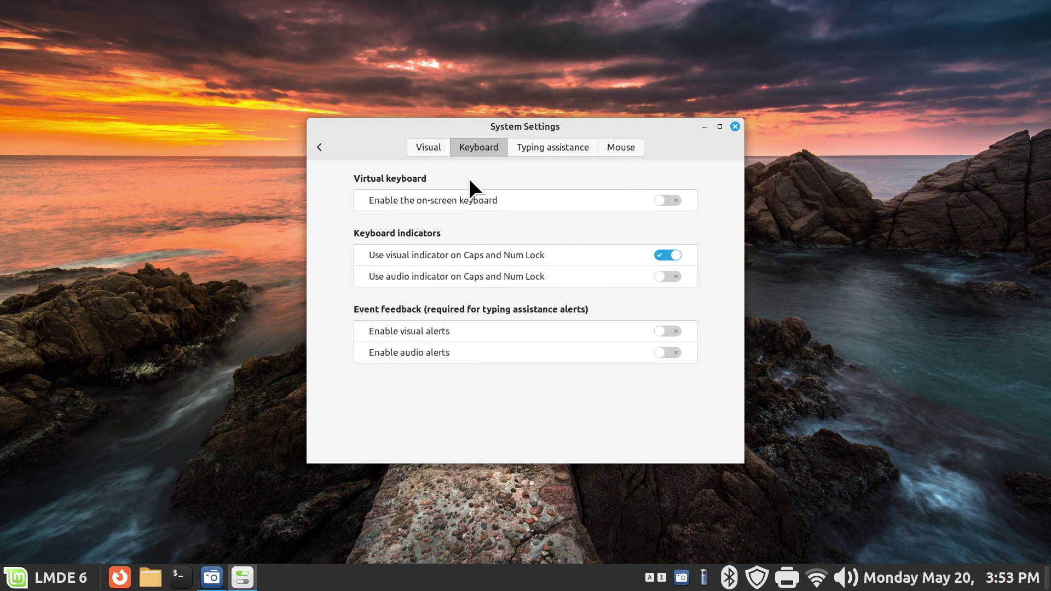
left_click(318, 148)
left_click(609, 391)
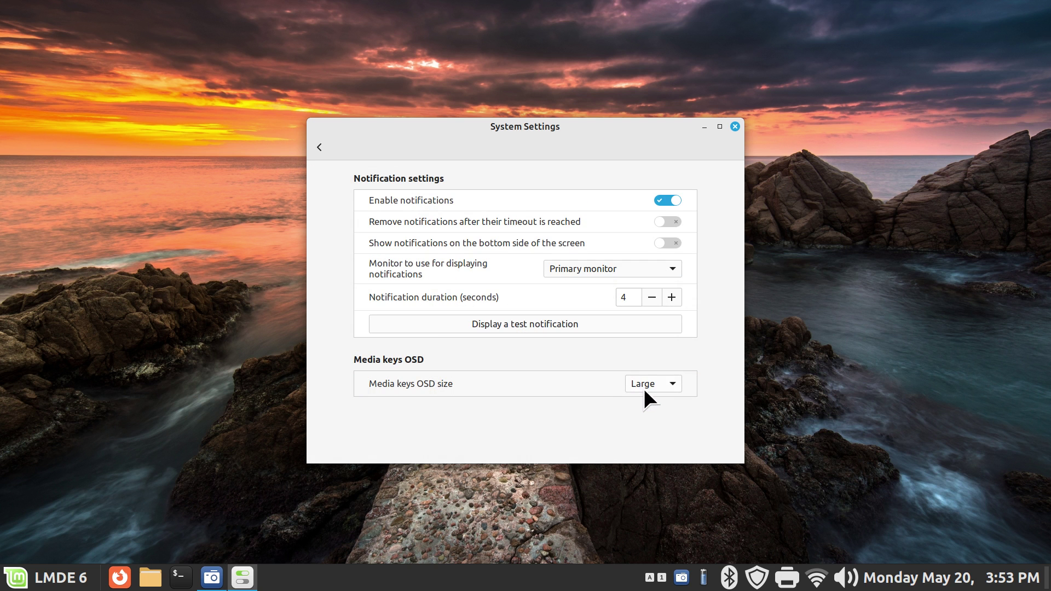
left_click(734, 127)
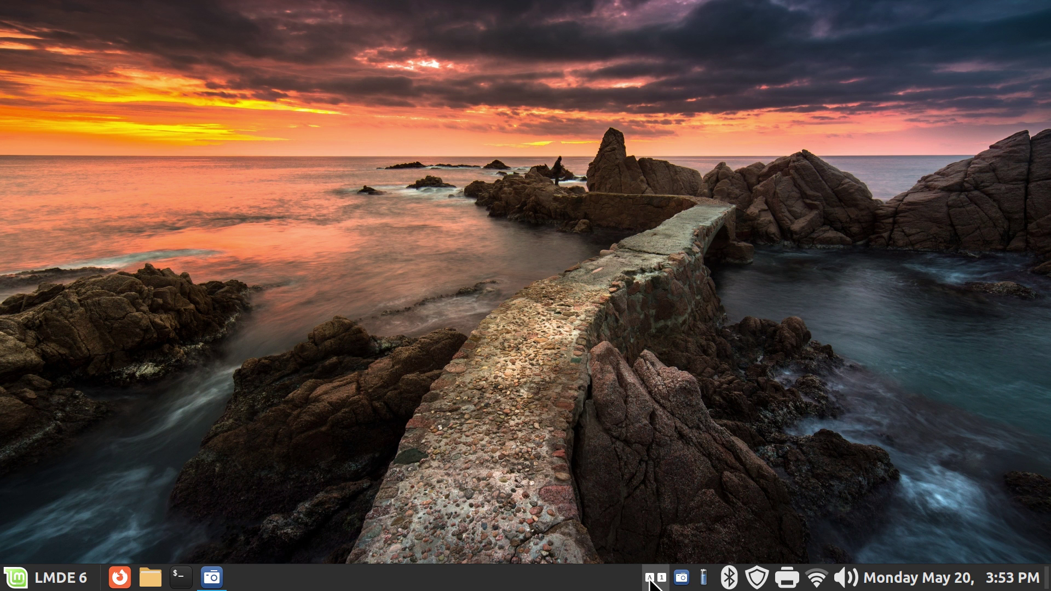
- Toggle Caps Lock, then use the lock-keys applet menu to turn Num Lock and Caps Lock on
key("Caps_Lock")
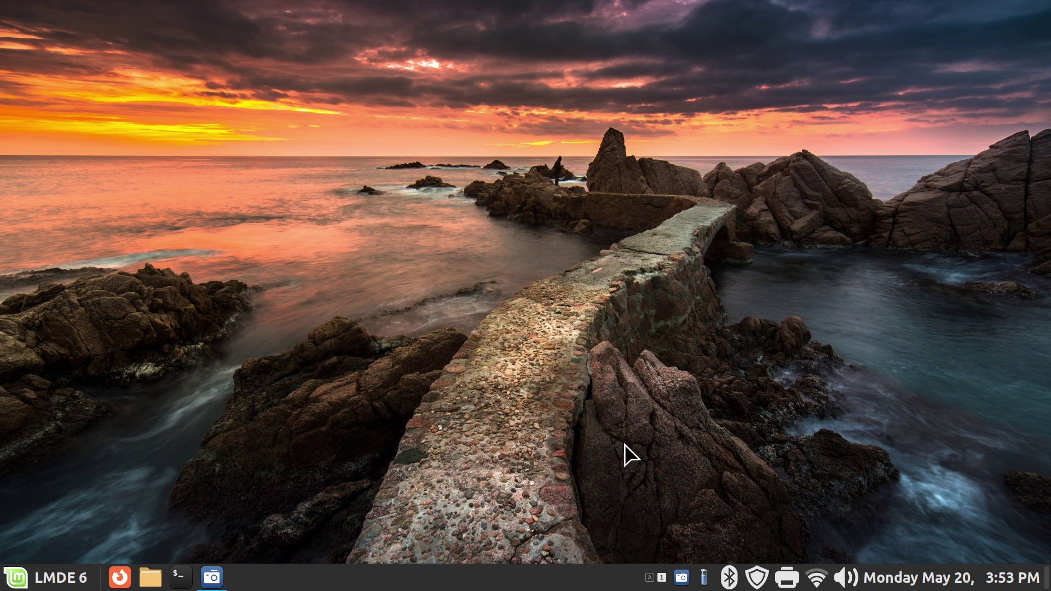
key("Caps_Lock")
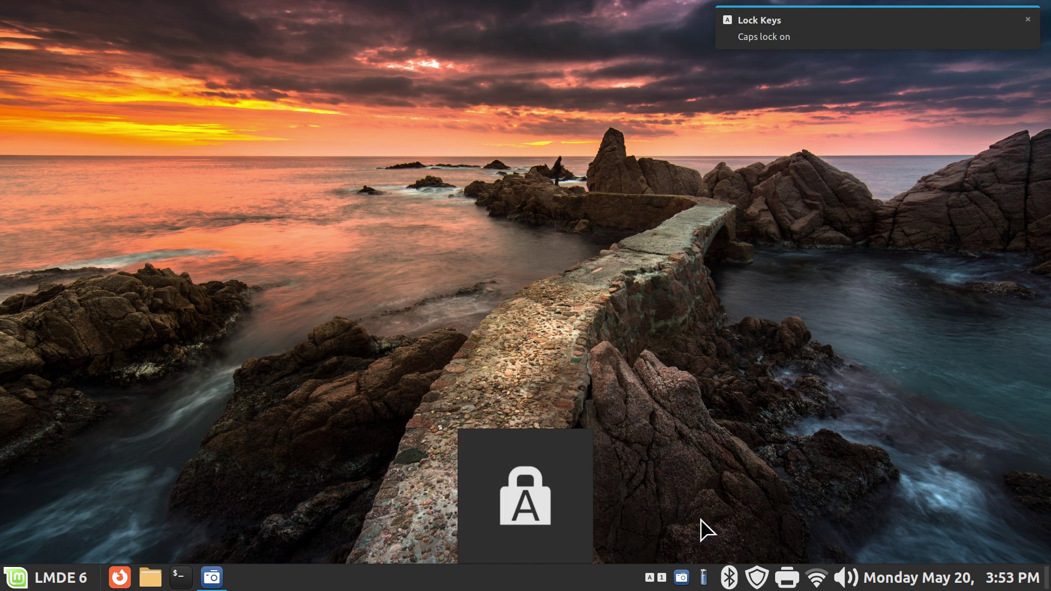
left_click(650, 576)
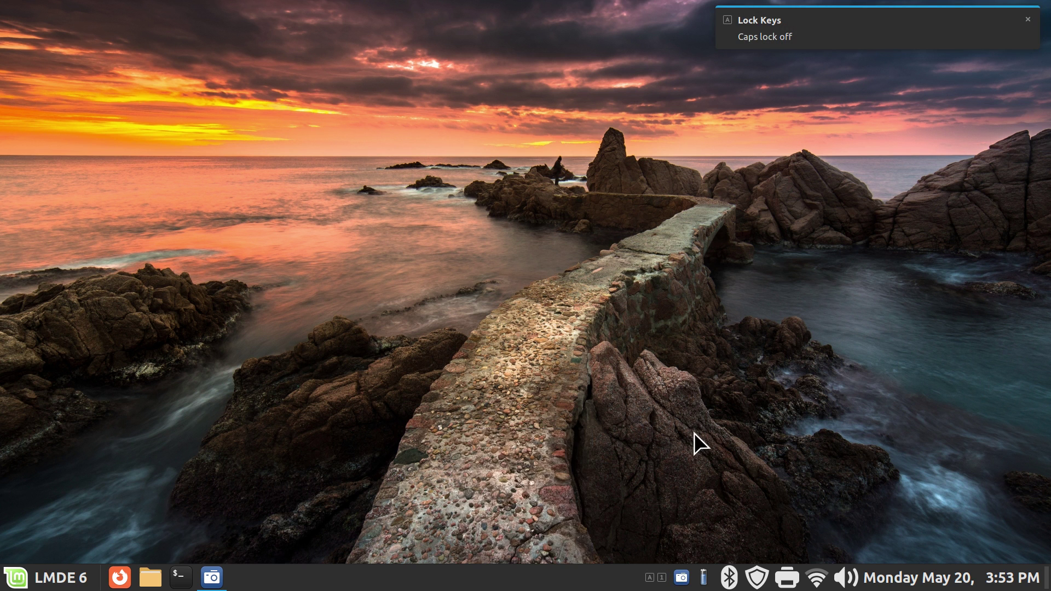
right_click(659, 574)
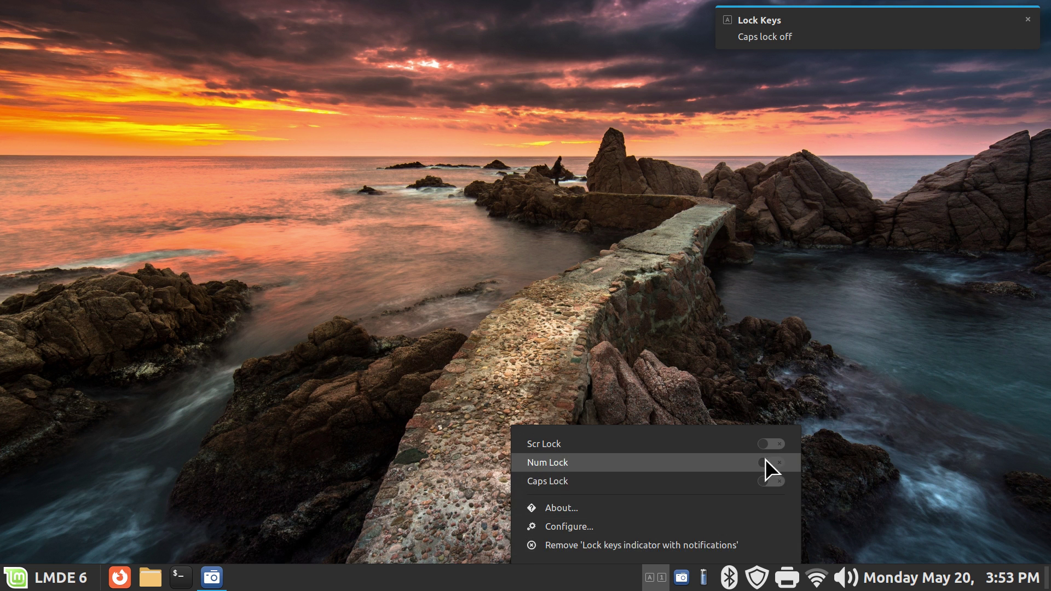
left_click(779, 464)
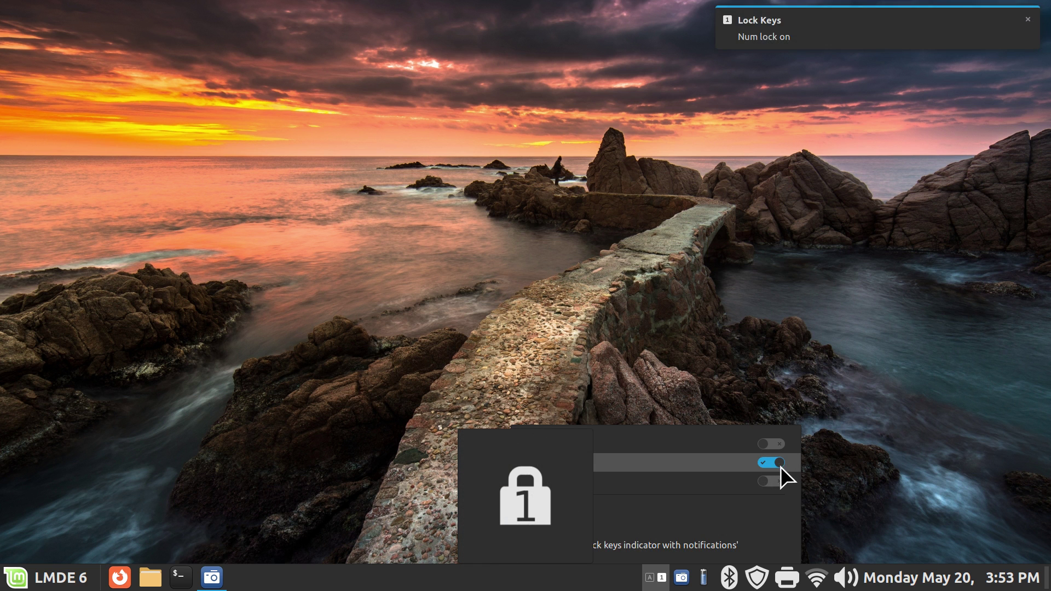
left_click(781, 479)
left_click(818, 383)
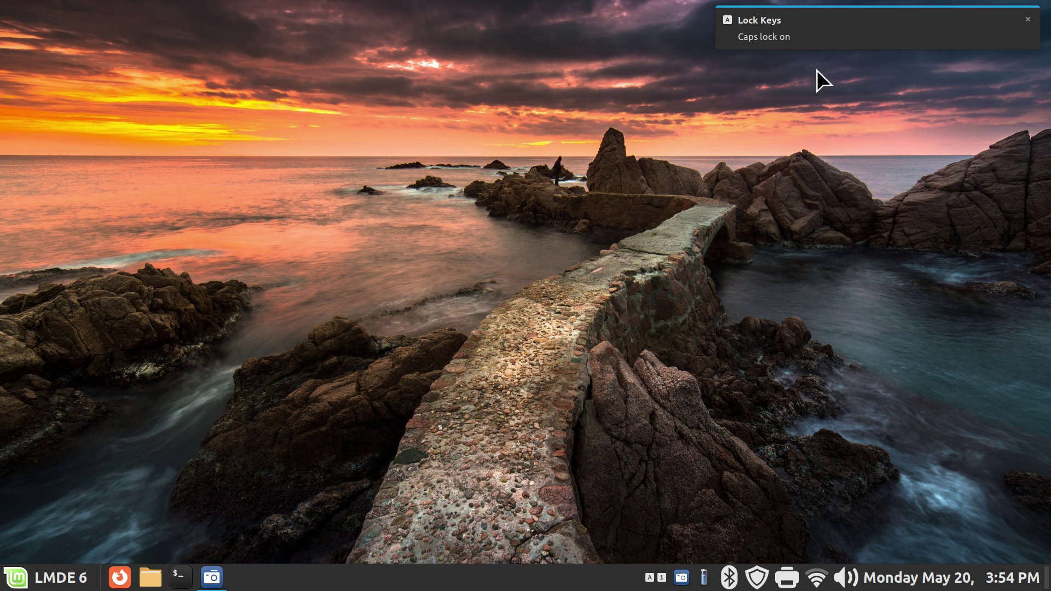
- Review the lock-keys indicator's settings twice, closing the window each time
right_click(658, 578)
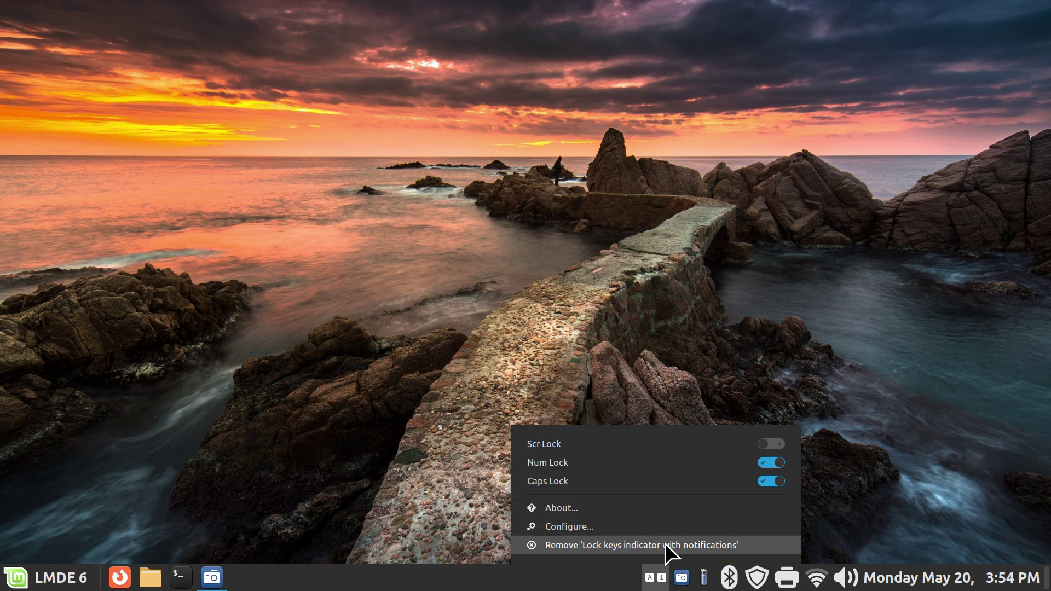
left_click(626, 527)
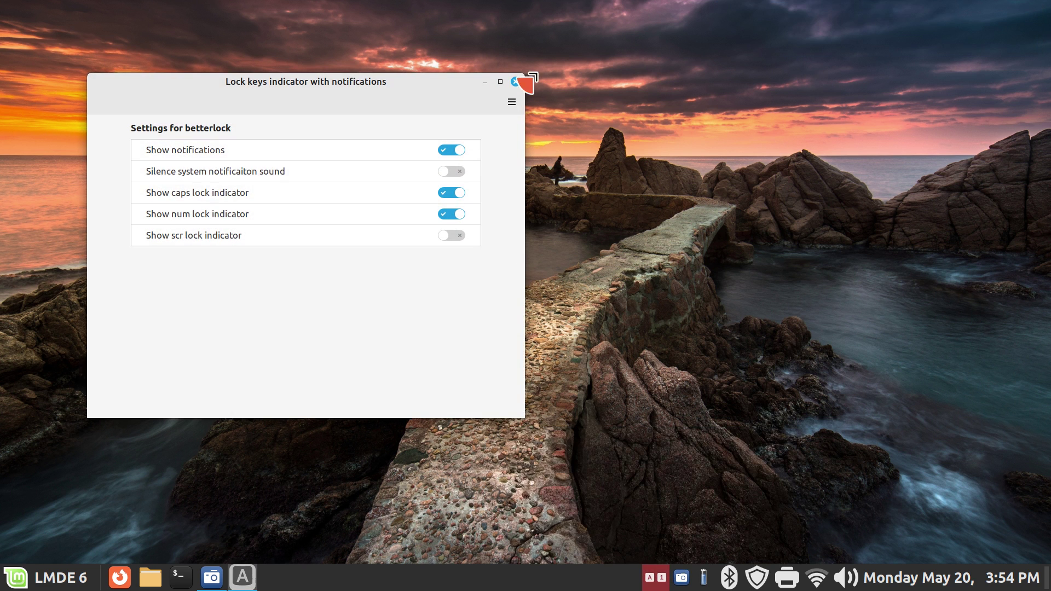
left_click(515, 81)
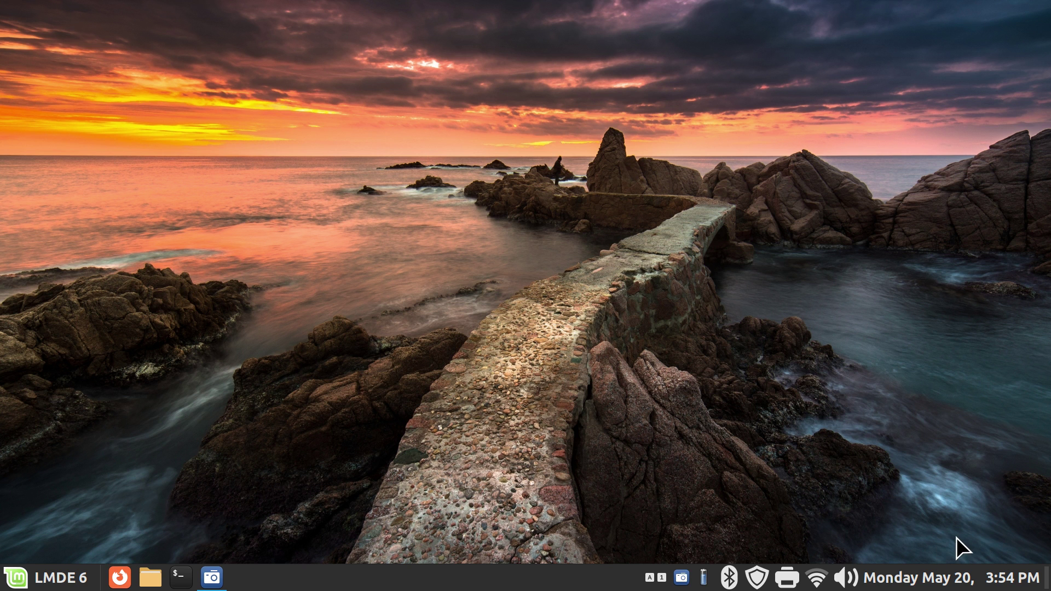
right_click(657, 582)
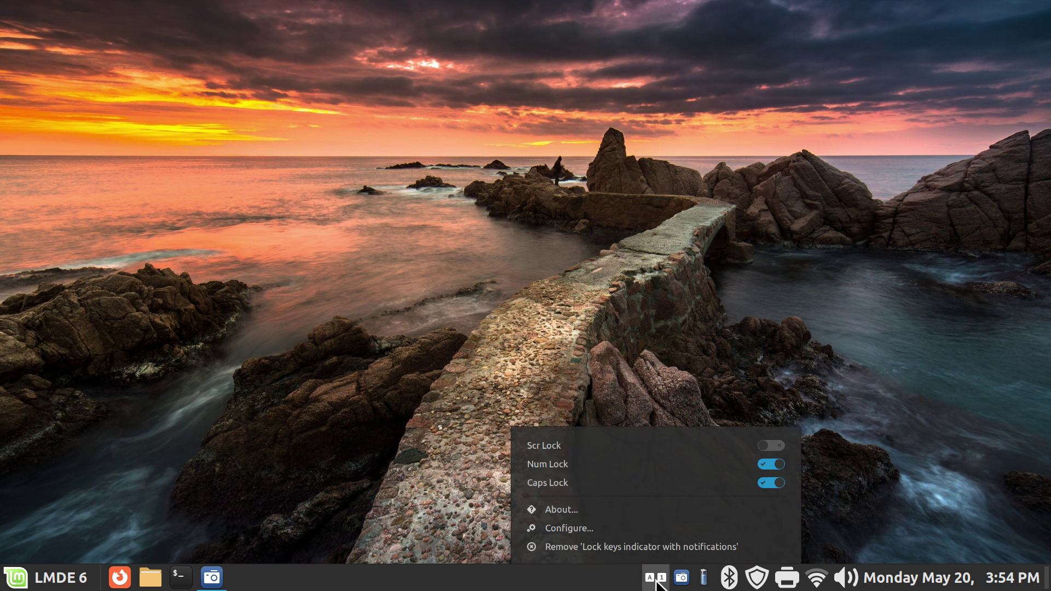
left_click(623, 528)
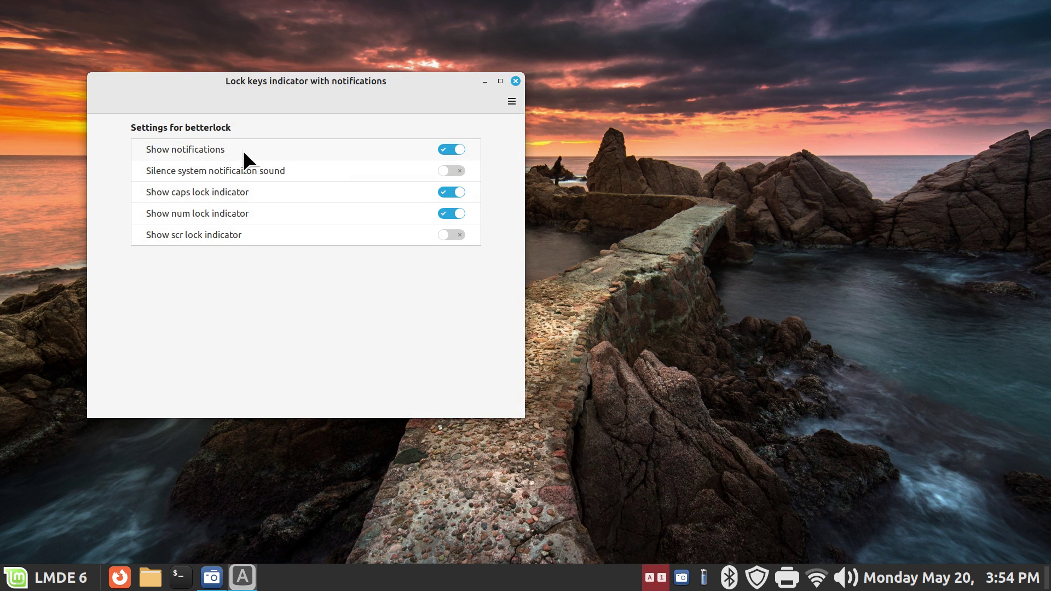
left_click(515, 81)
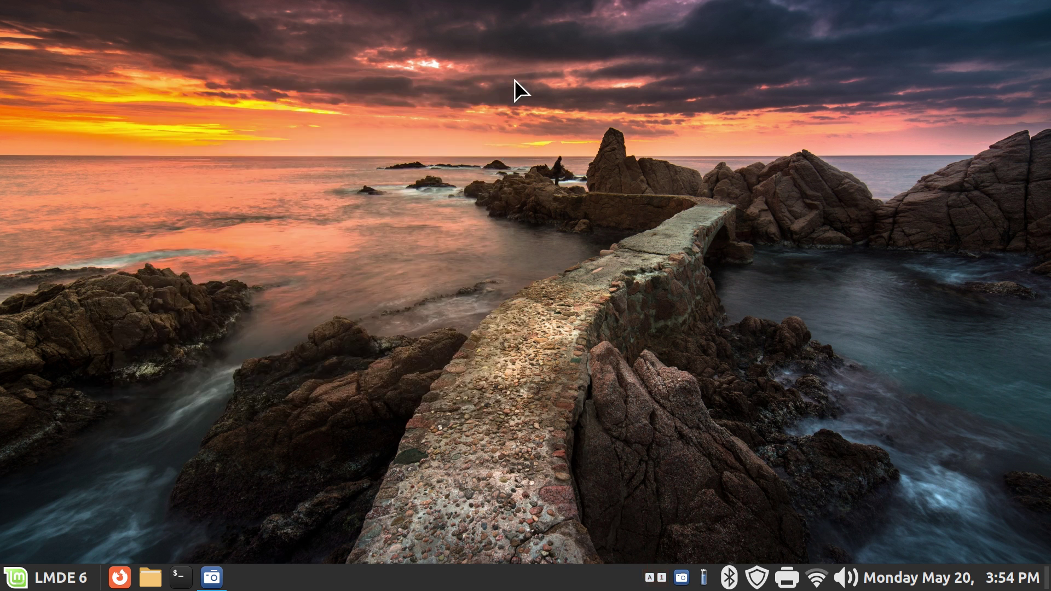
- In Notifications settings, show notifications on the bottom side of the screen, then turn Caps Lock off
right_click(492, 579)
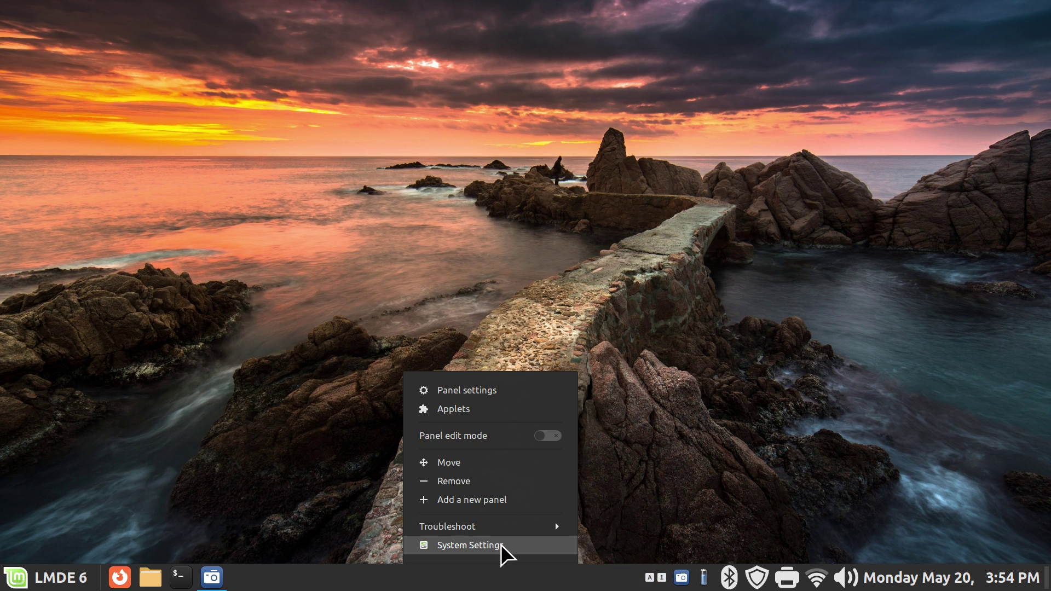
left_click(500, 546)
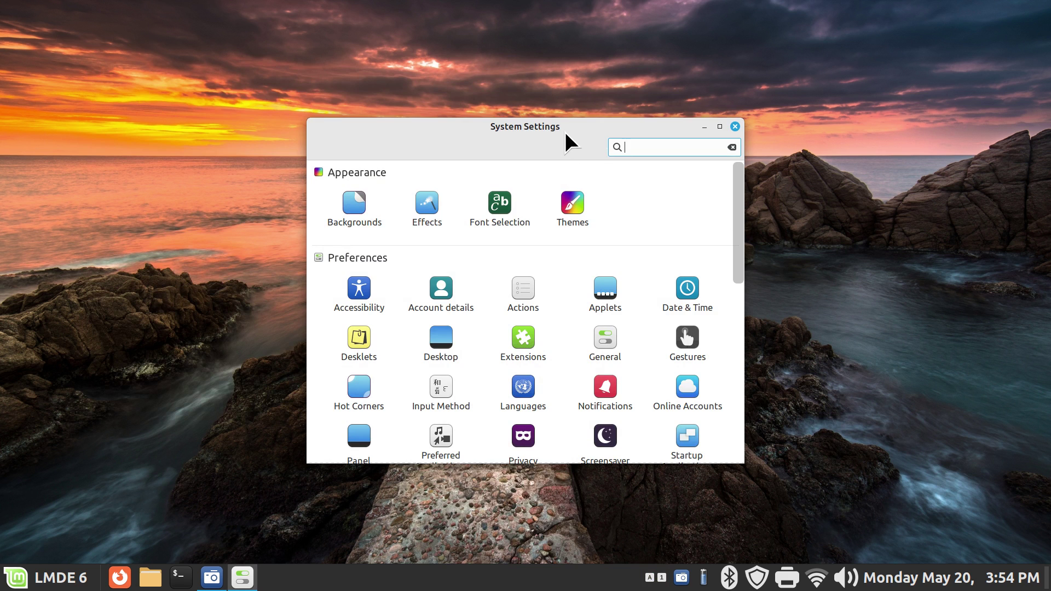
left_click_drag(564, 130, 453, 62)
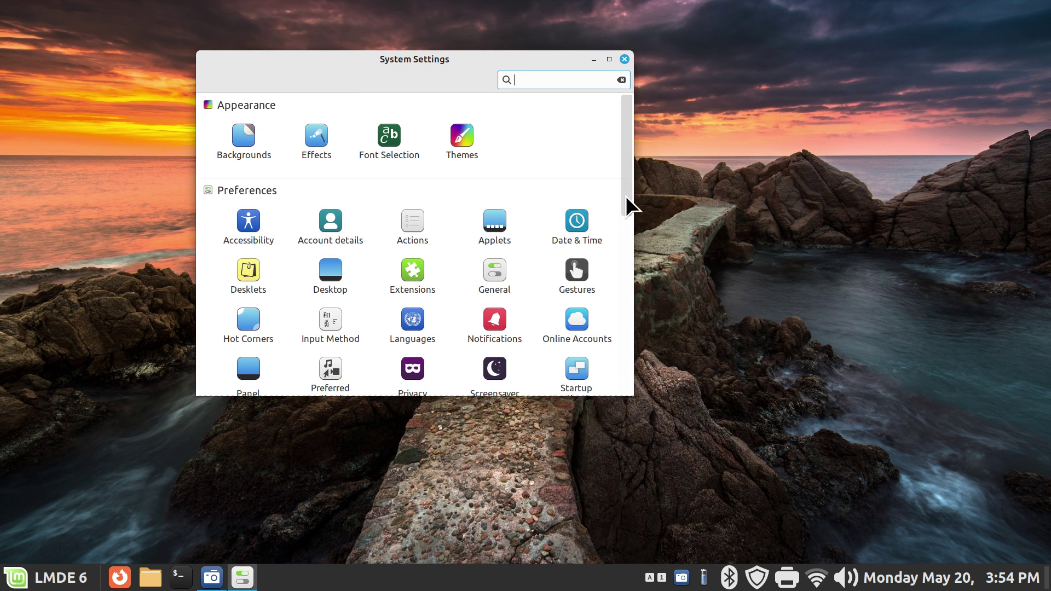
scroll(626, 189, "down", 4)
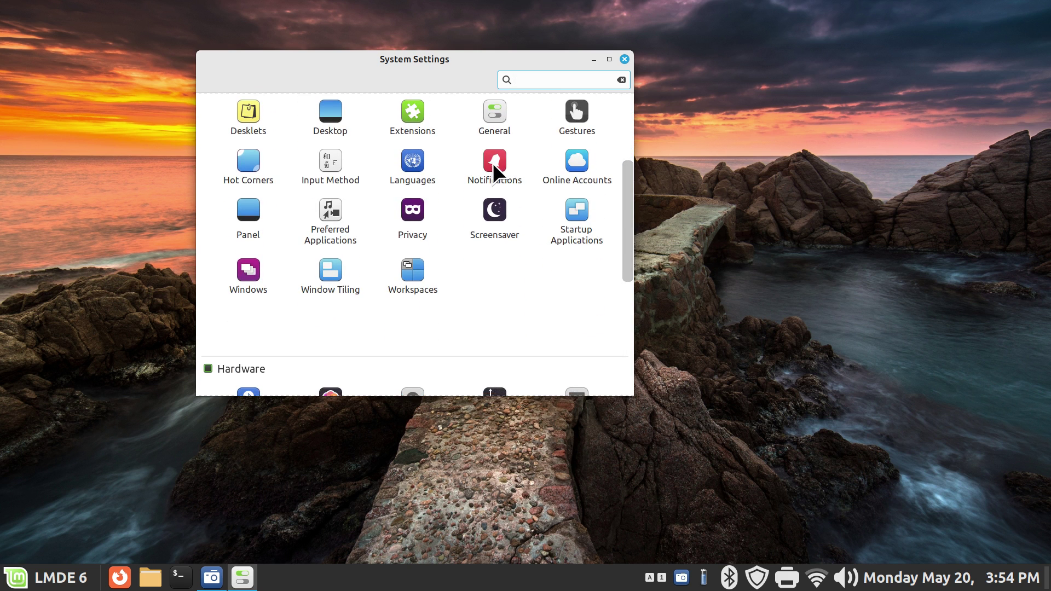
left_click(493, 163)
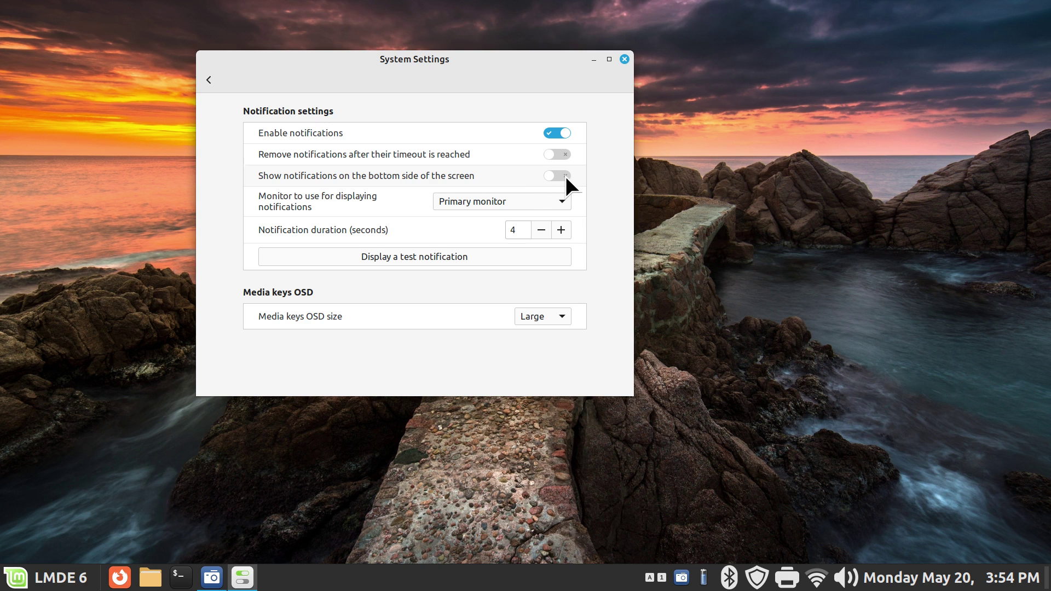
left_click(624, 58)
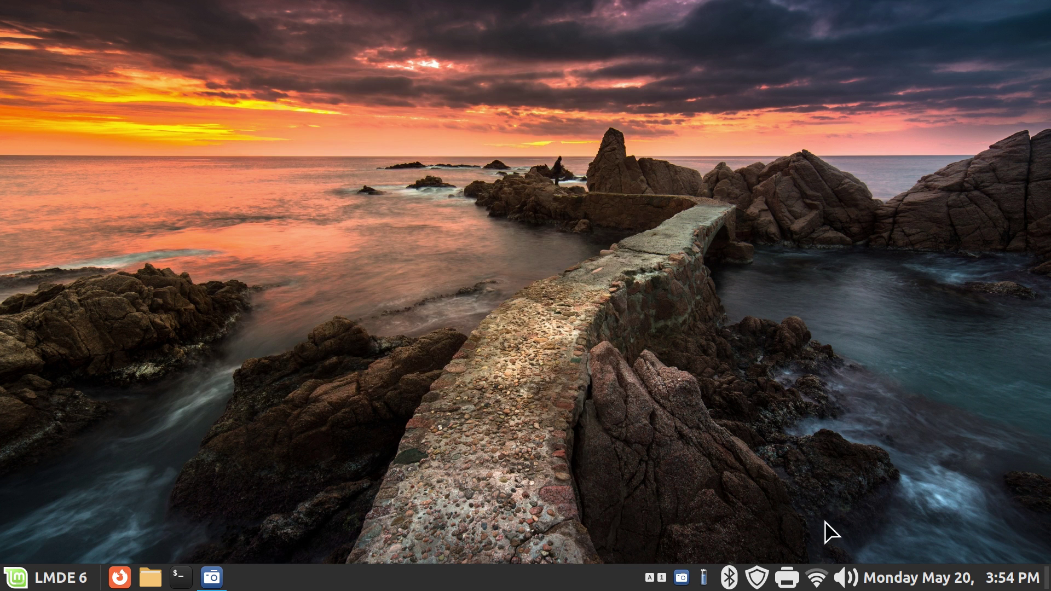
key("Caps_Lock")
- Reopen the Notifications settings to check the notification duration value, then close System Settings
right_click(478, 584)
left_click(490, 545)
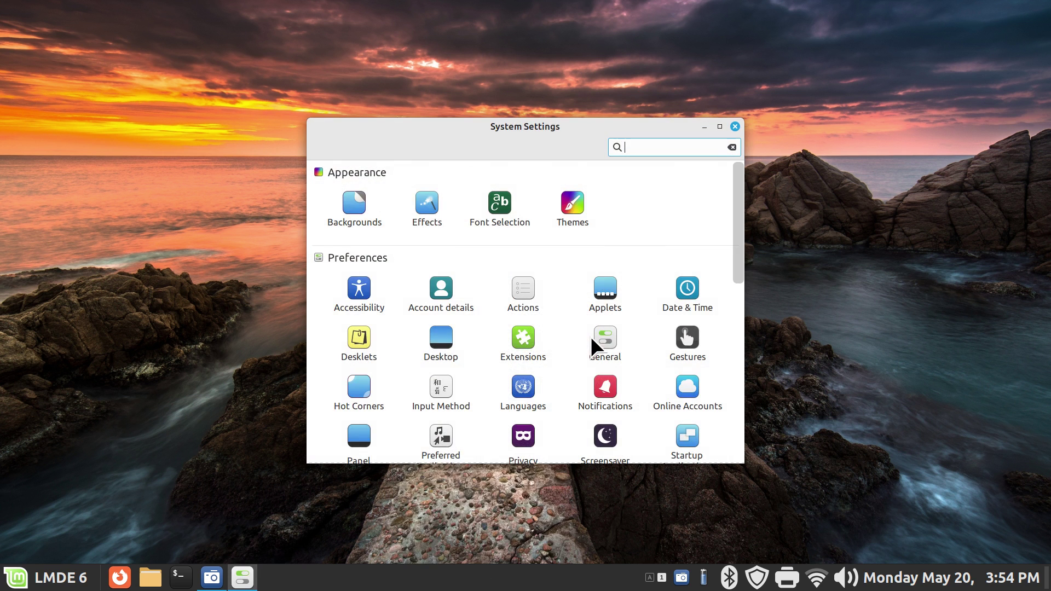
left_click(605, 390)
left_click_drag(632, 297, 612, 295)
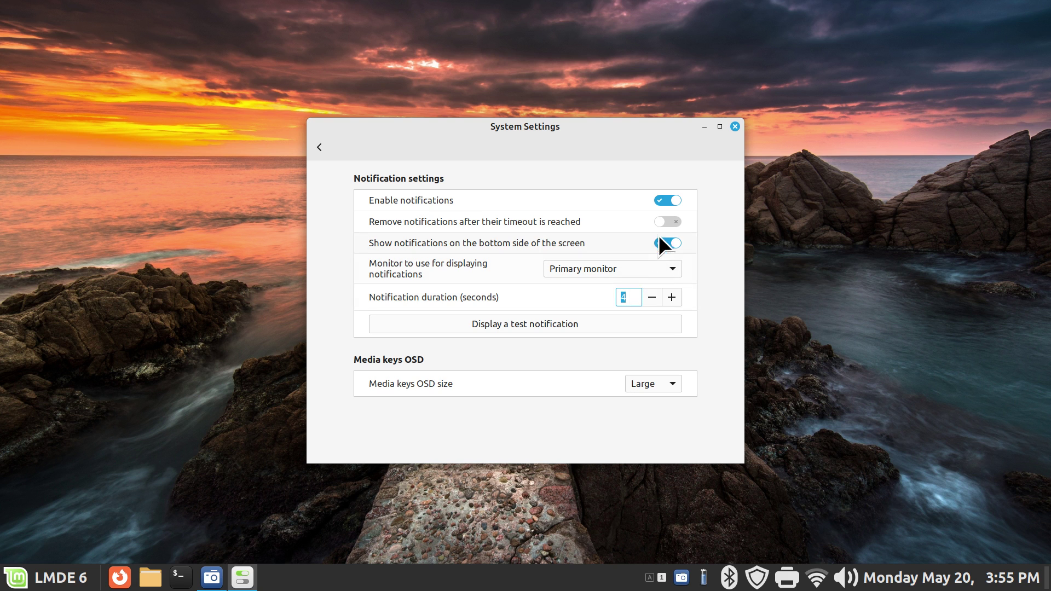
left_click(319, 152)
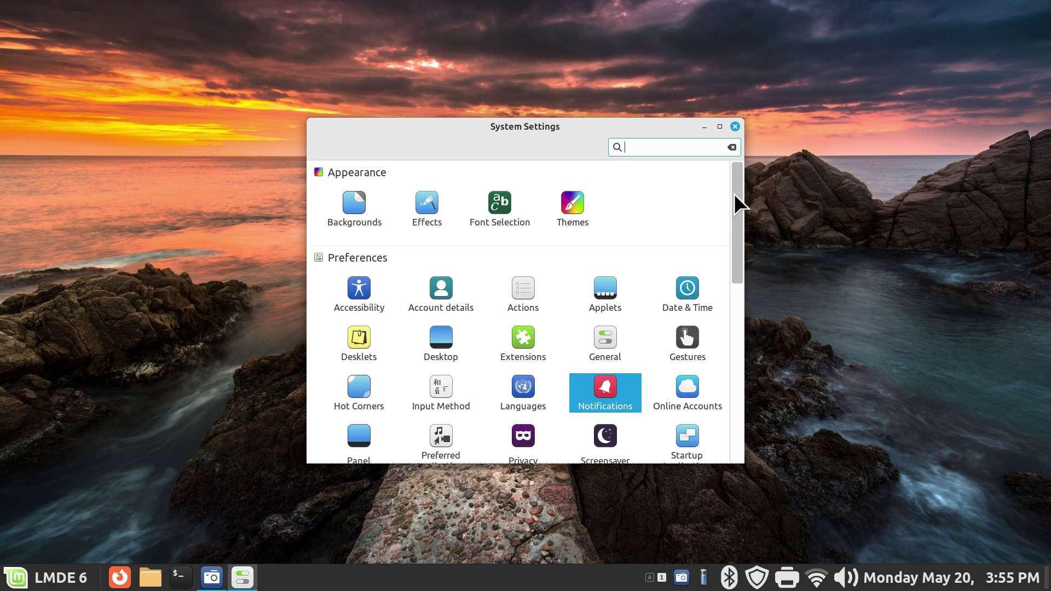
left_click(734, 127)
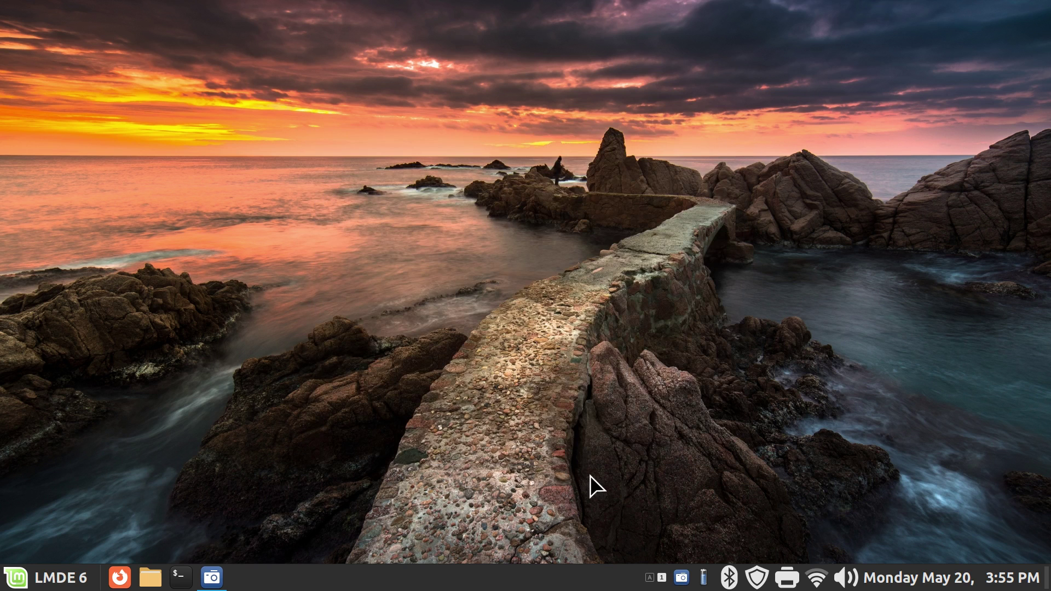
- Switch off 'Override the current theme's scrollbar width' in the advanced Themes settings and close System Settings
right_click(420, 585)
left_click(420, 545)
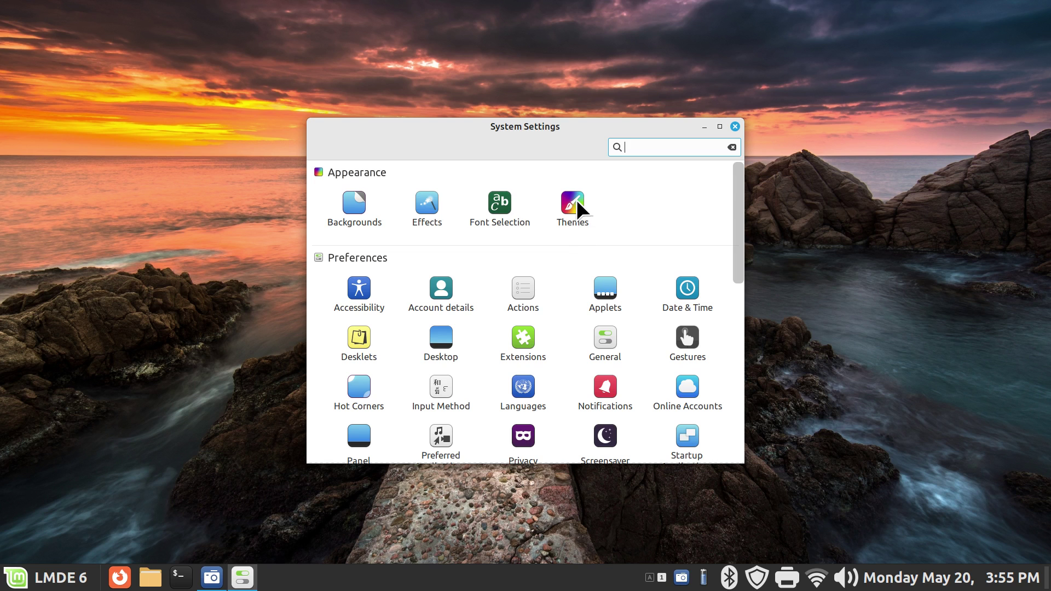
left_click(573, 205)
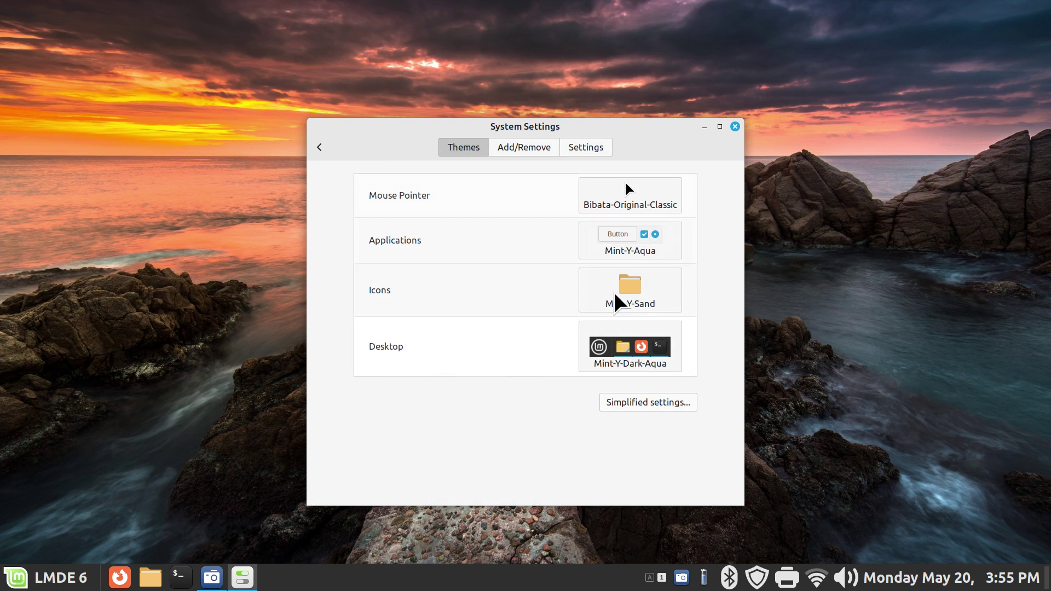
left_click(636, 403)
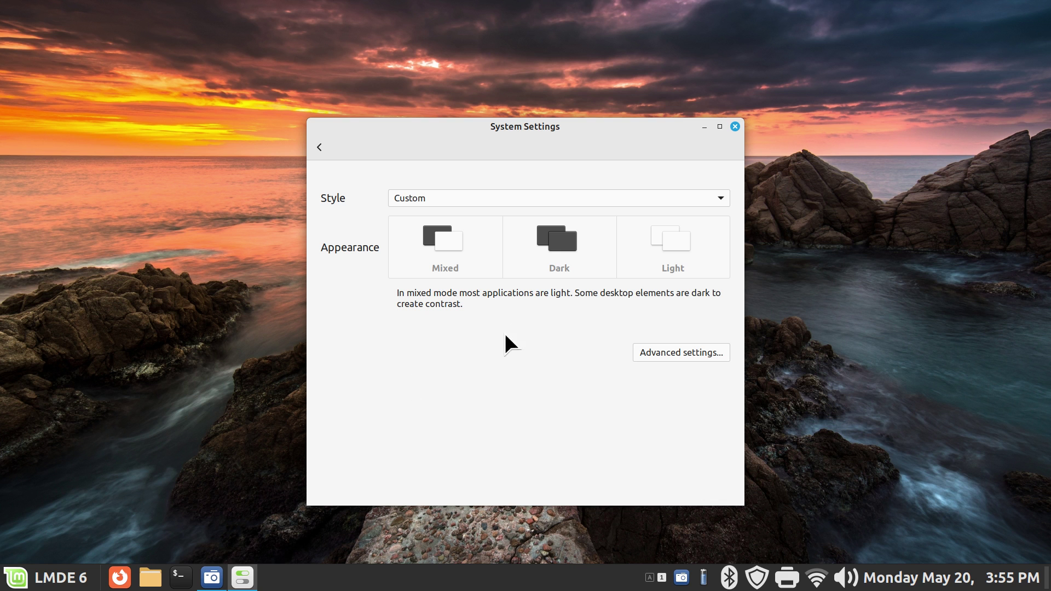
left_click(325, 147)
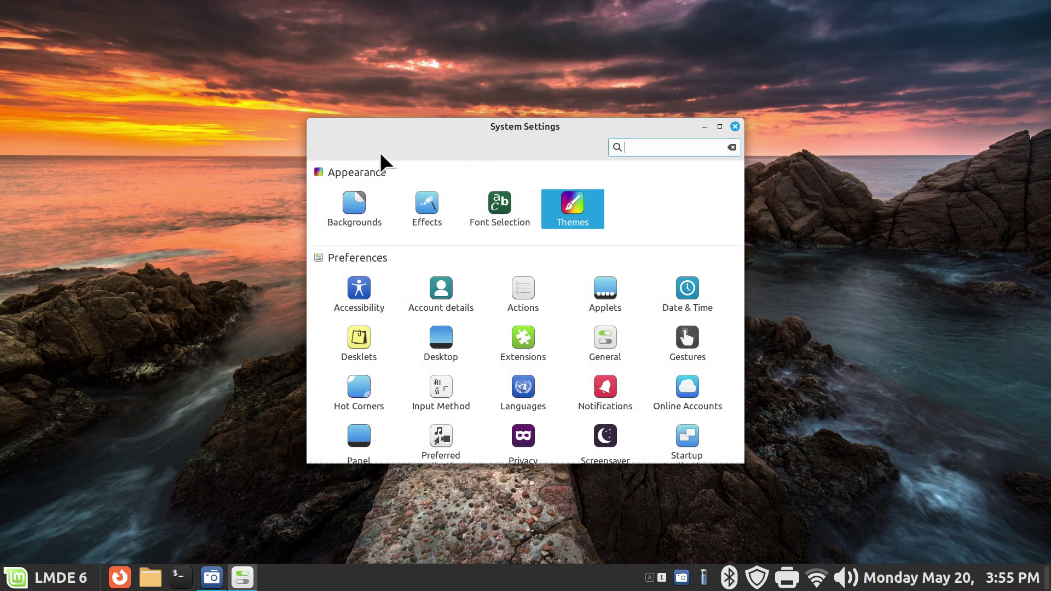
left_click(577, 208)
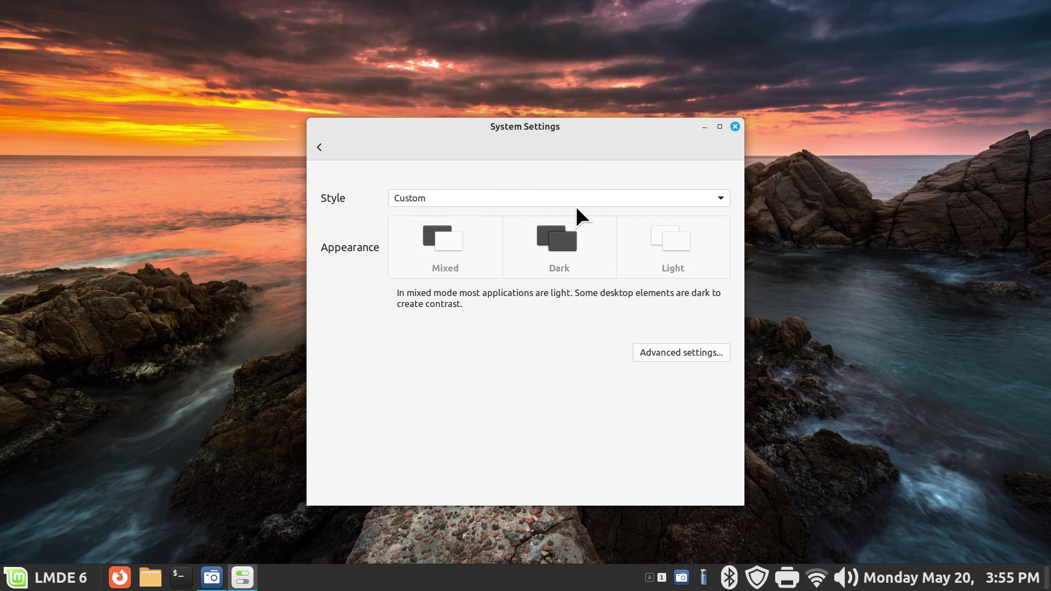
left_click(664, 353)
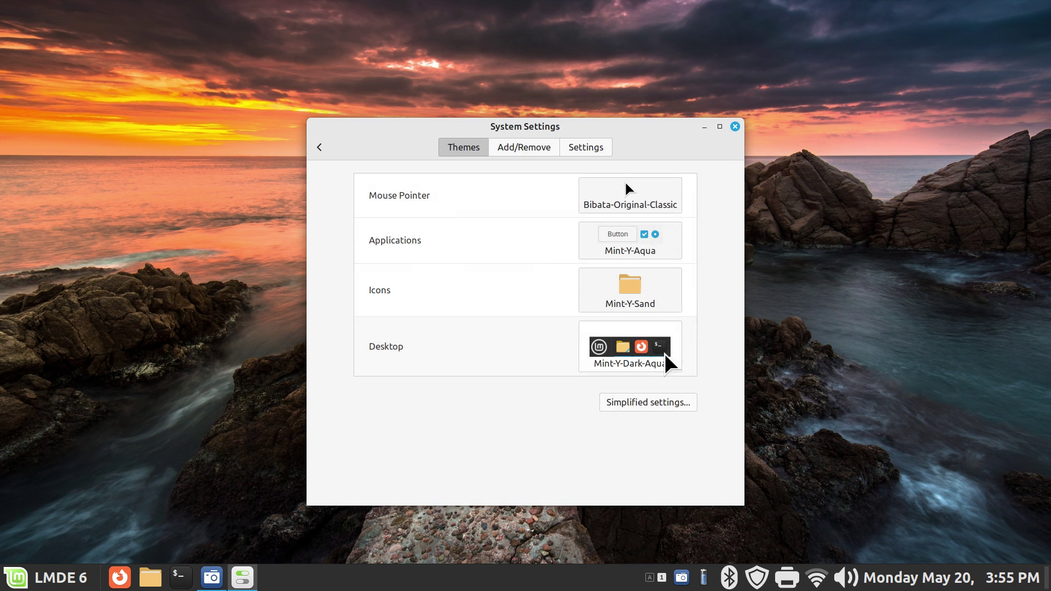
left_click(596, 147)
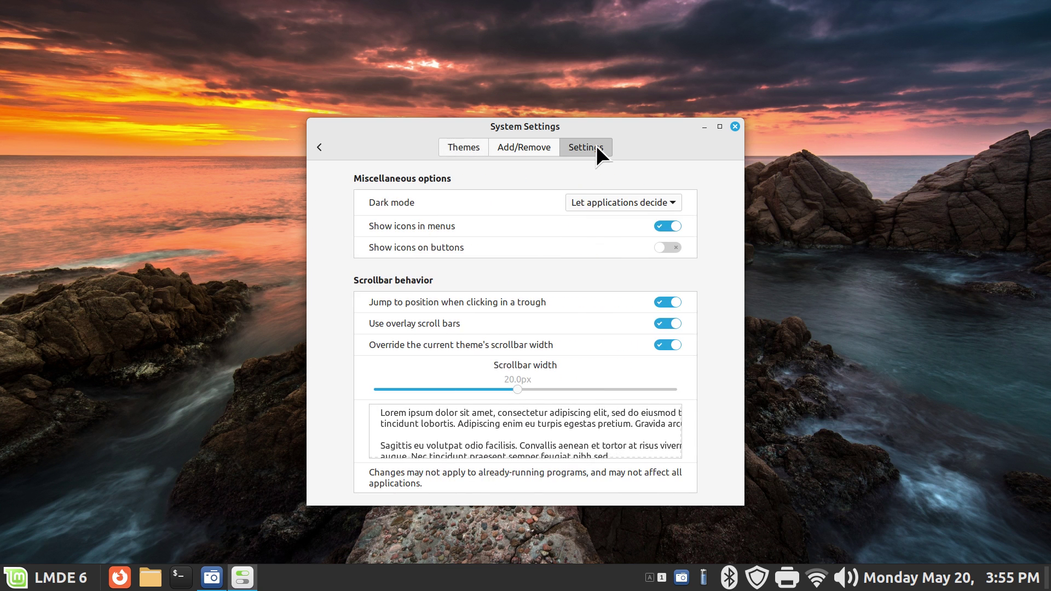
left_click(666, 347)
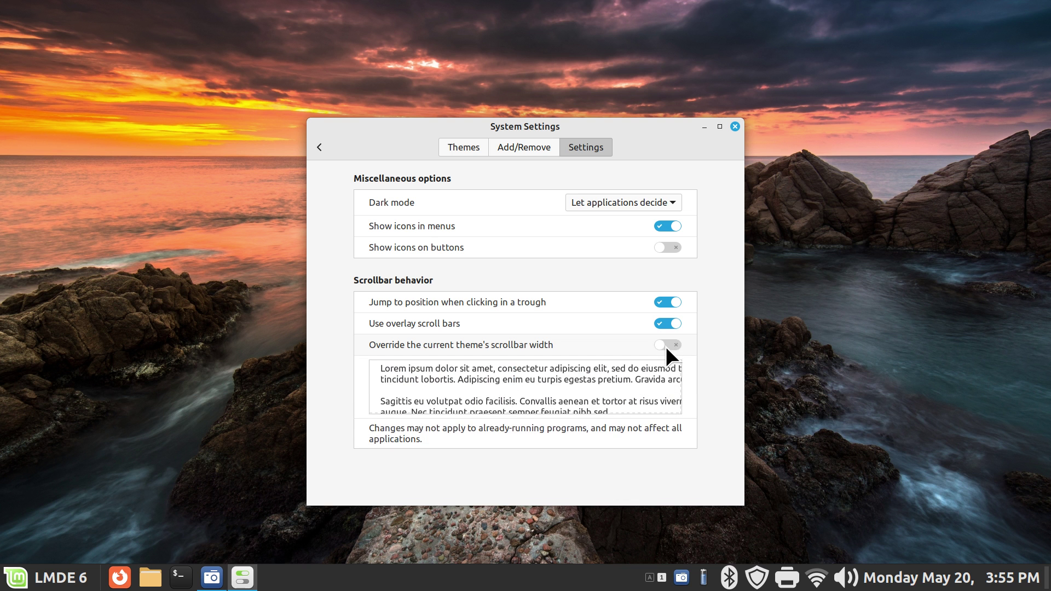
left_click(736, 126)
- Briefly reopen System Settings, scroll through it, and close it again
right_click(499, 578)
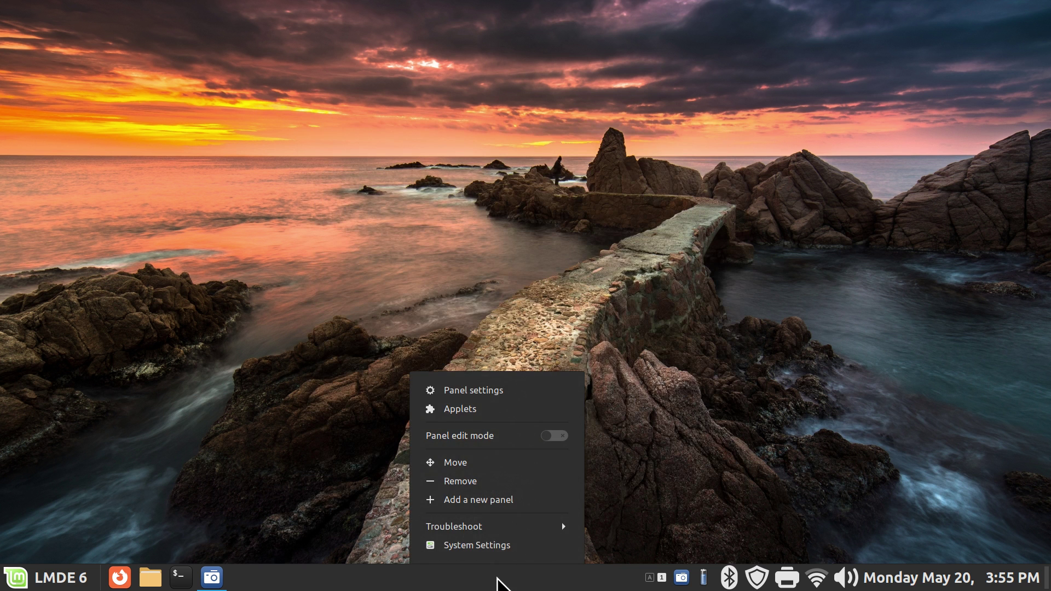
left_click(517, 546)
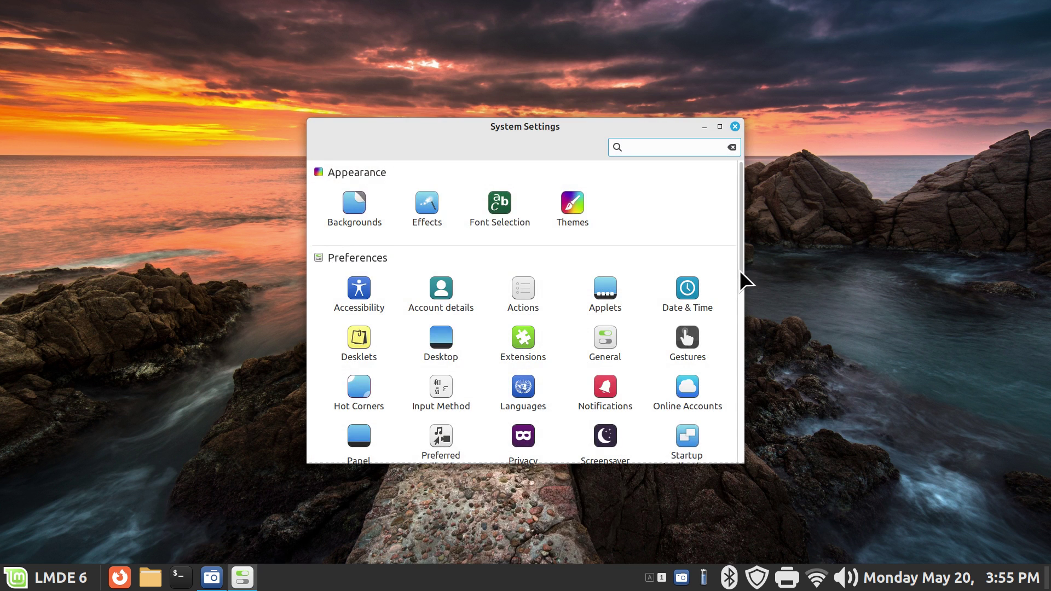
left_click_drag(740, 271, 740, 305)
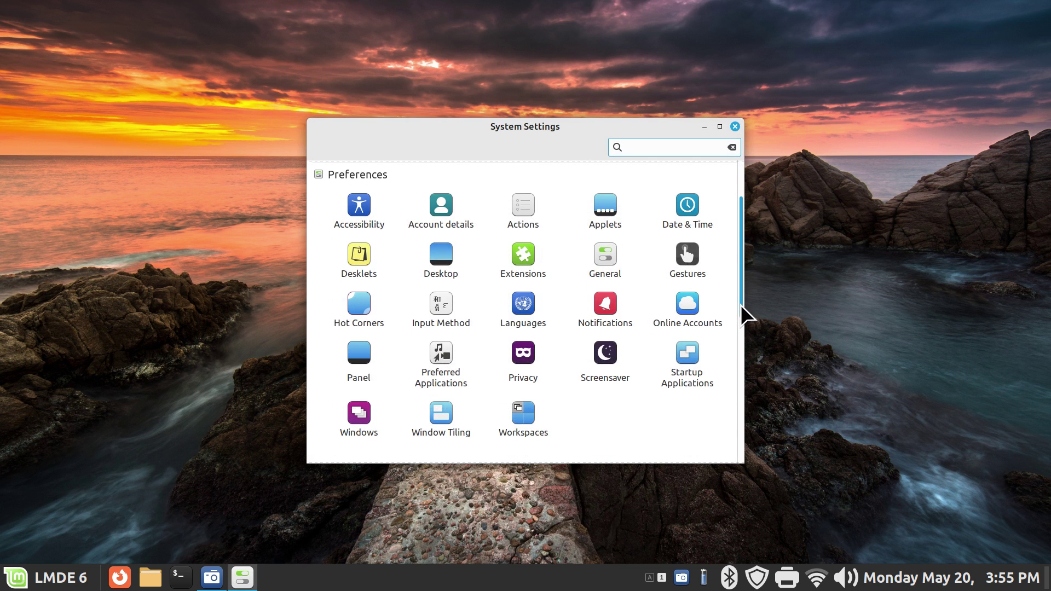
scroll(747, 224, "up", 3)
left_click(735, 127)
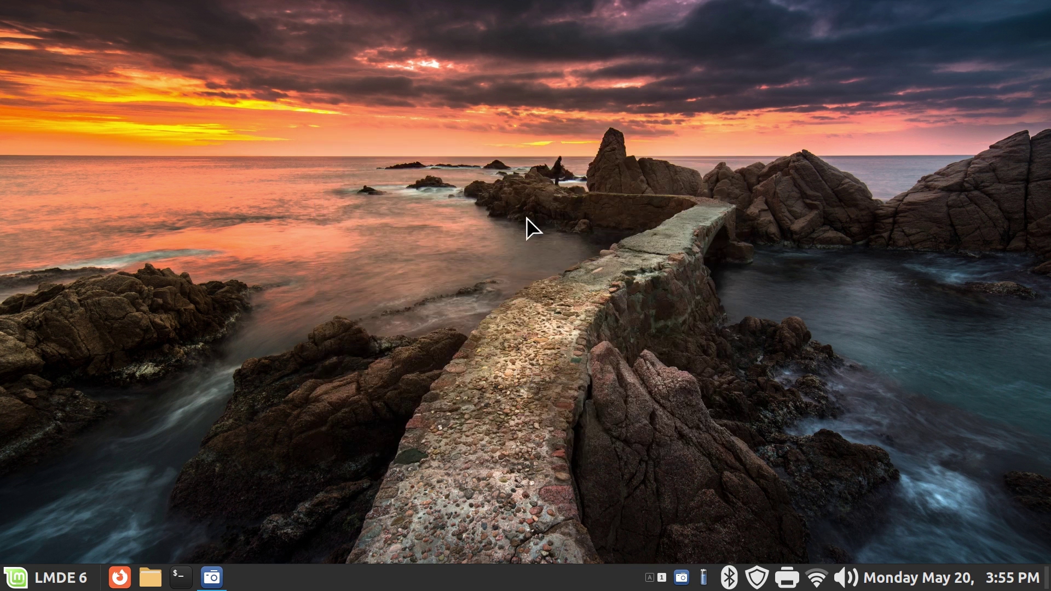
- Browse Pictures in Nemo, check its version 6.0.2 in About, and zoom icons out and back in
left_click(151, 579)
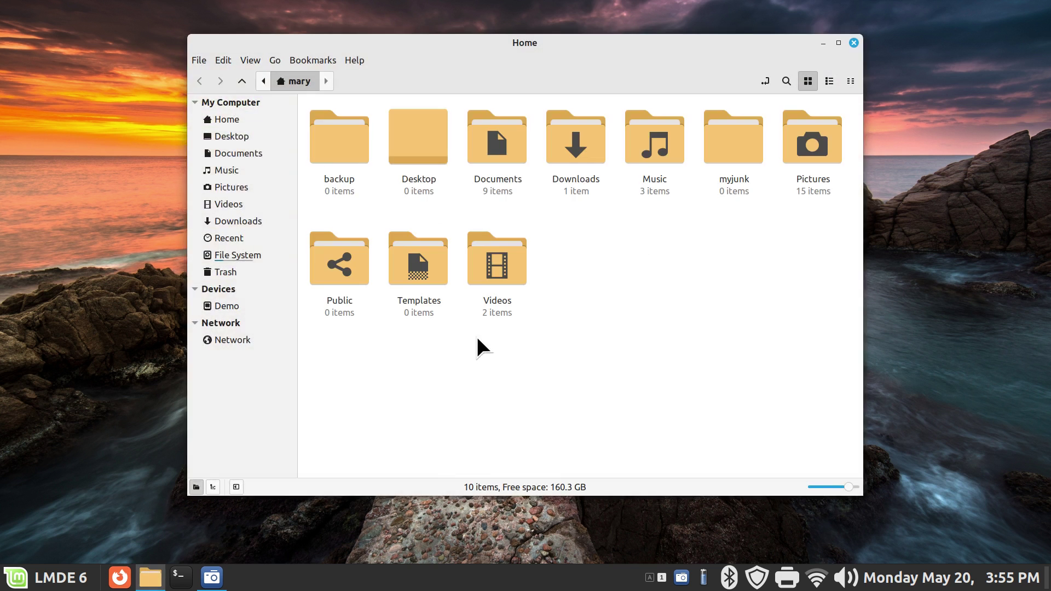
left_click(239, 190)
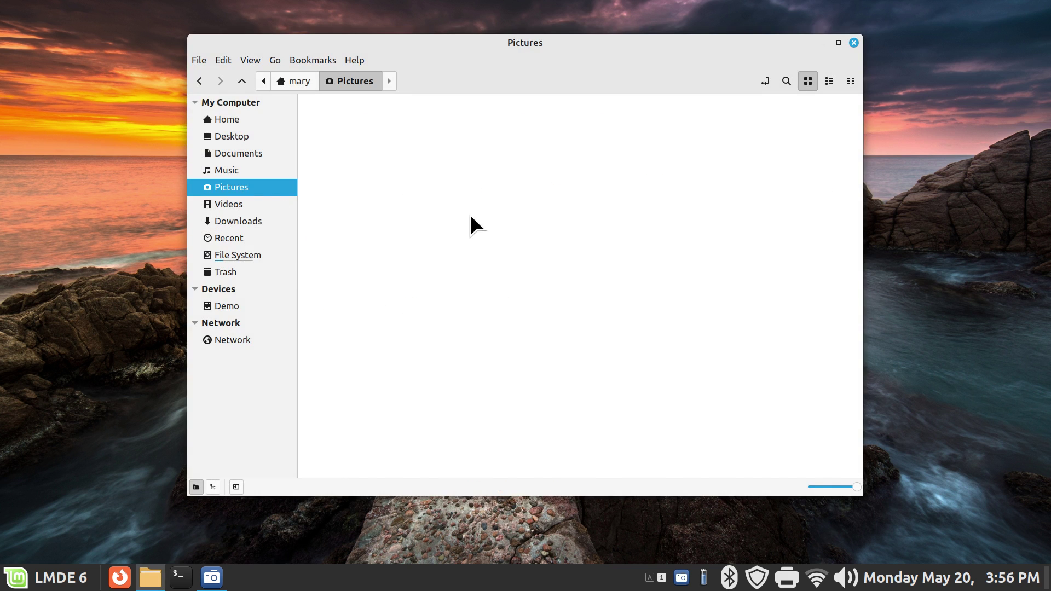
left_click_drag(858, 196, 849, 177)
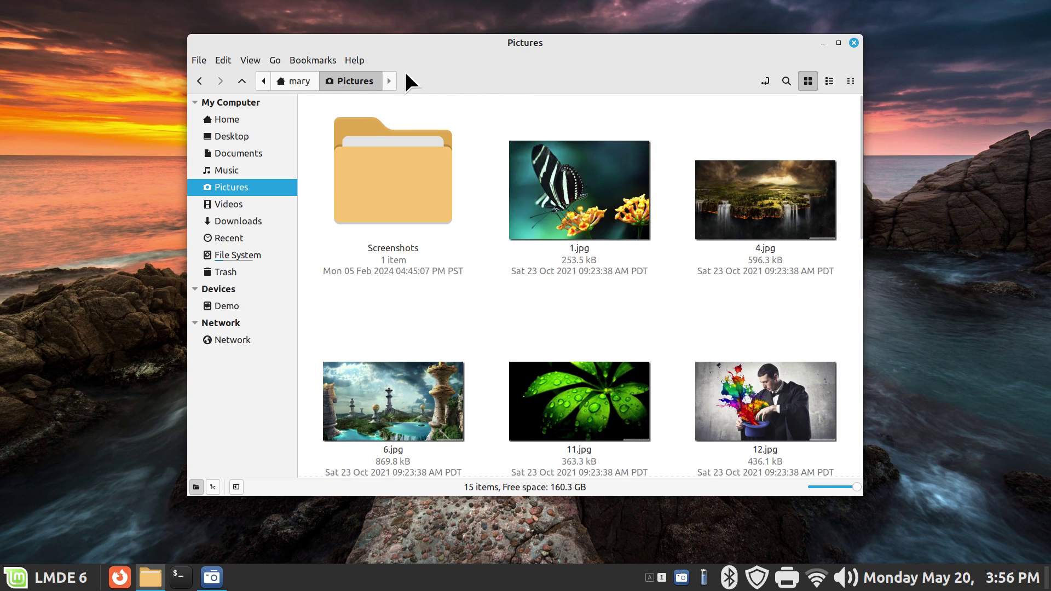
left_click(356, 61)
left_click(378, 112)
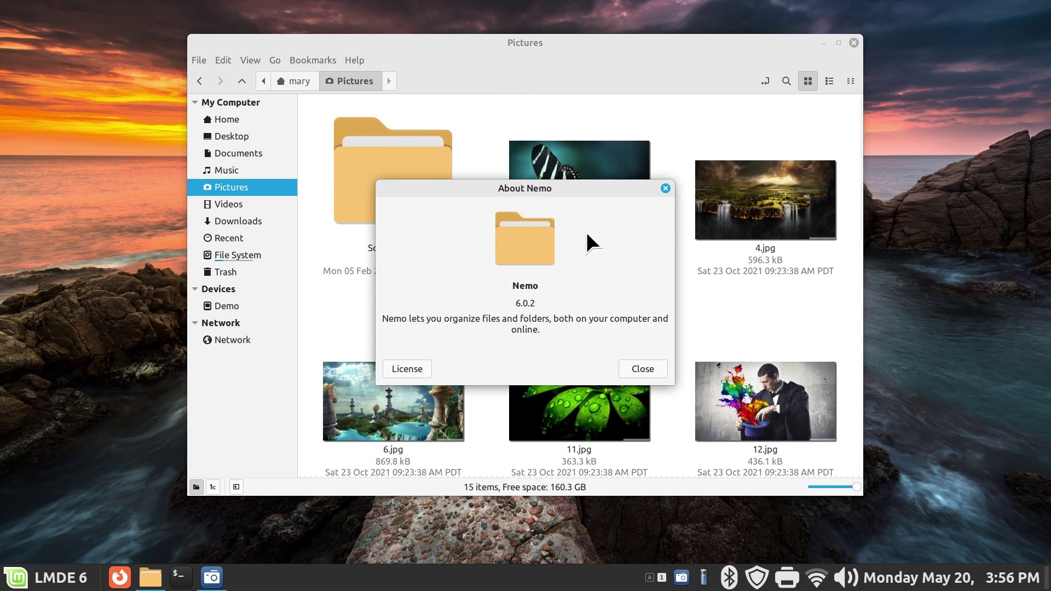
left_click(665, 189)
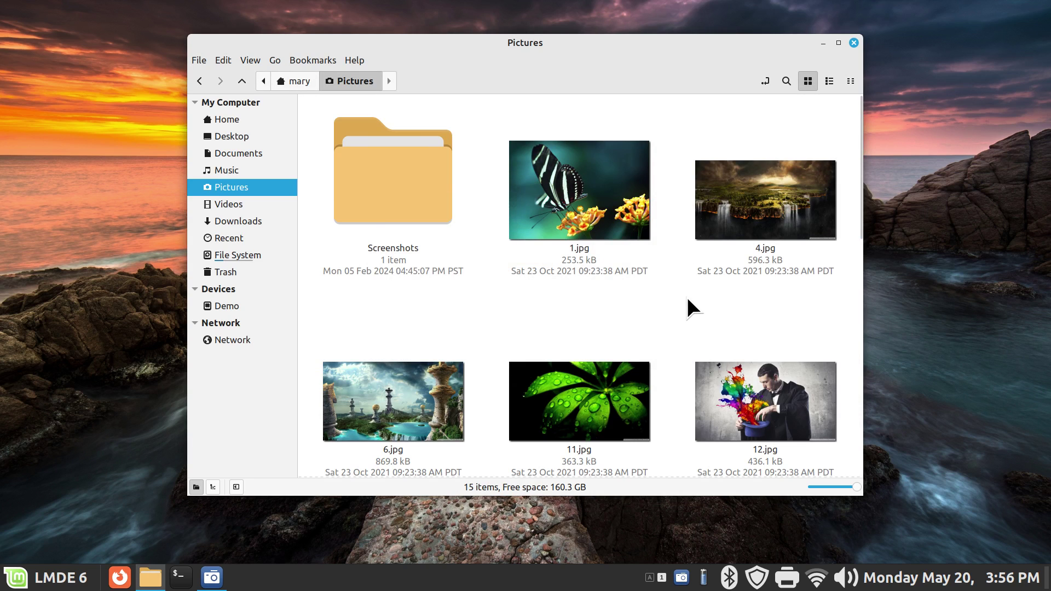
key("ctrl+minus")
key("ctrl+minus")
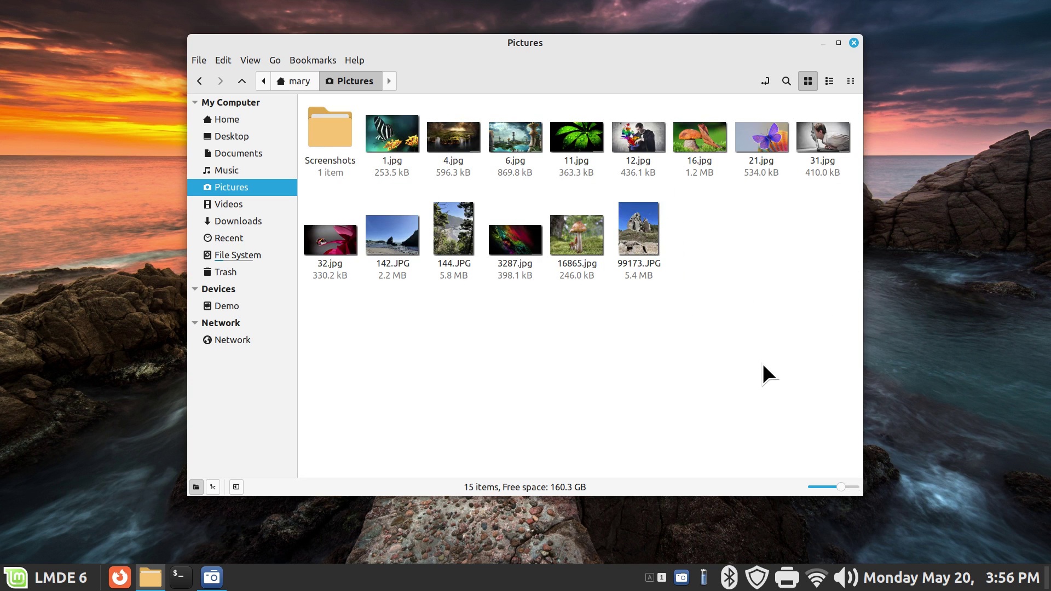
key("ctrl+plus")
key("ctrl+plus")
scroll(704, 421, "down", 3)
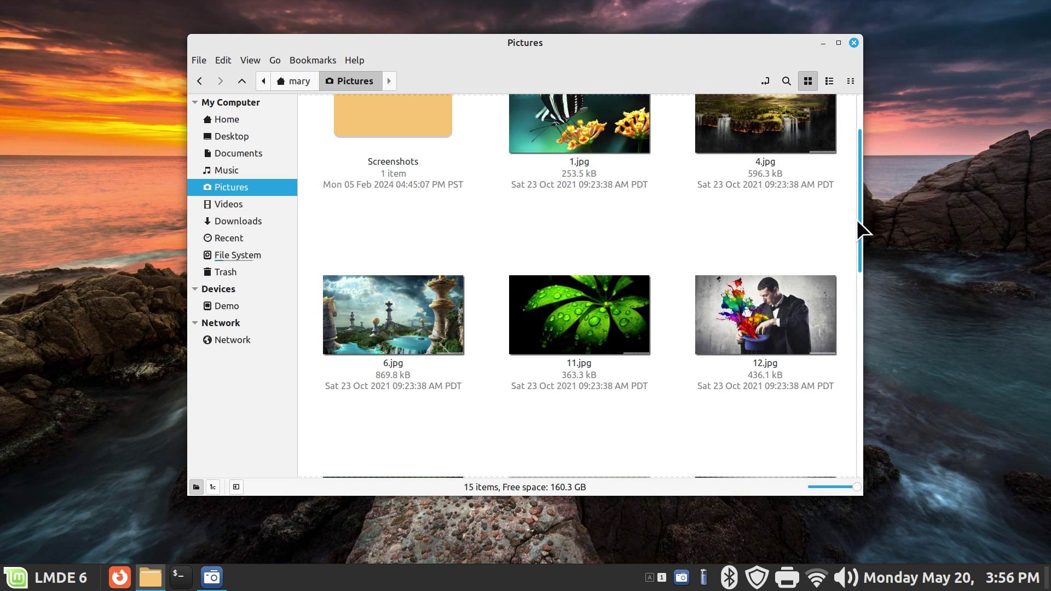
left_click_drag(860, 231, 861, 174)
- Close Nemo and turn on 'Override the current theme's scrollbar width' in Themes settings
left_click(854, 42)
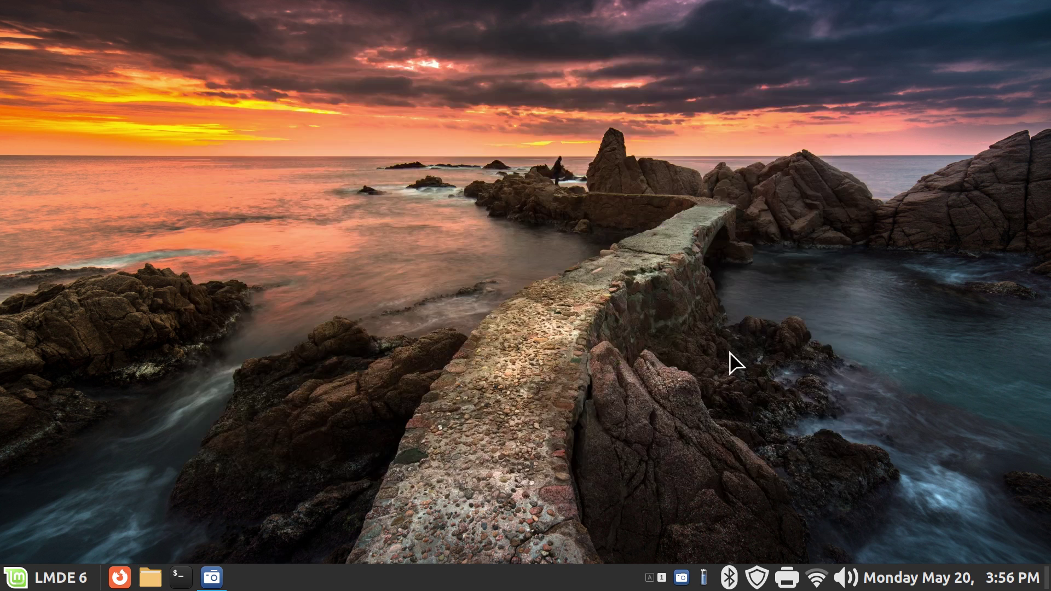
right_click(473, 585)
left_click(471, 549)
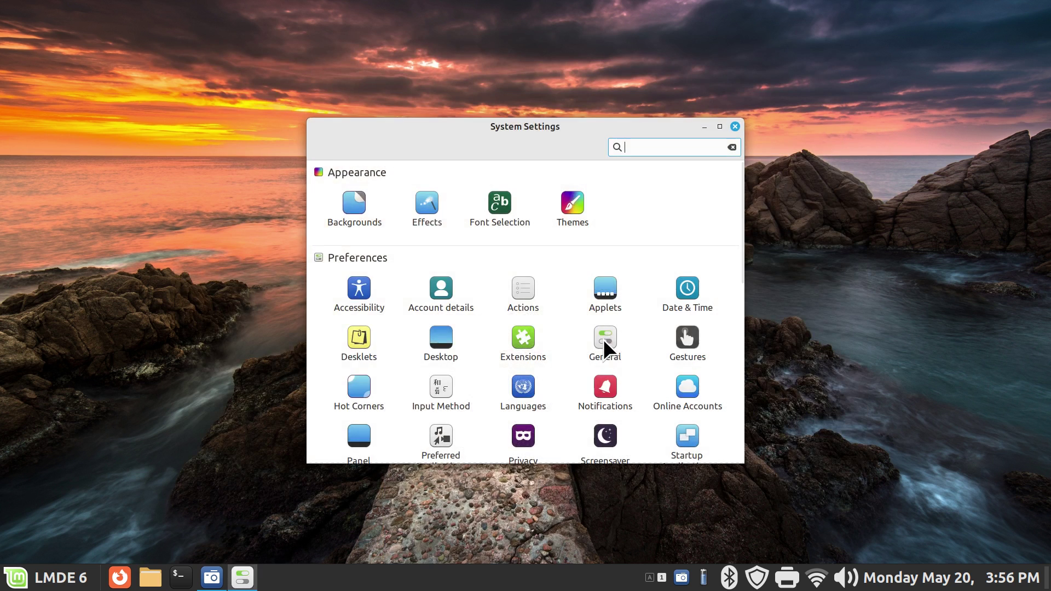
left_click(572, 206)
left_click(585, 147)
left_click(673, 344)
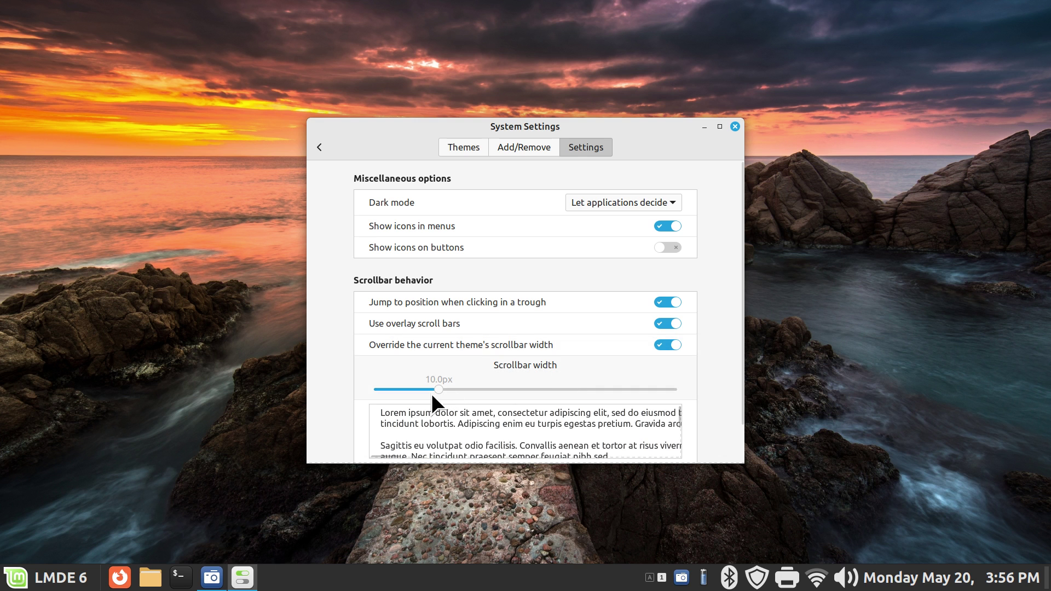
left_click(735, 126)
- Drag the scrollbar width slider to 40px and close System Settings
right_click(518, 579)
left_click(513, 549)
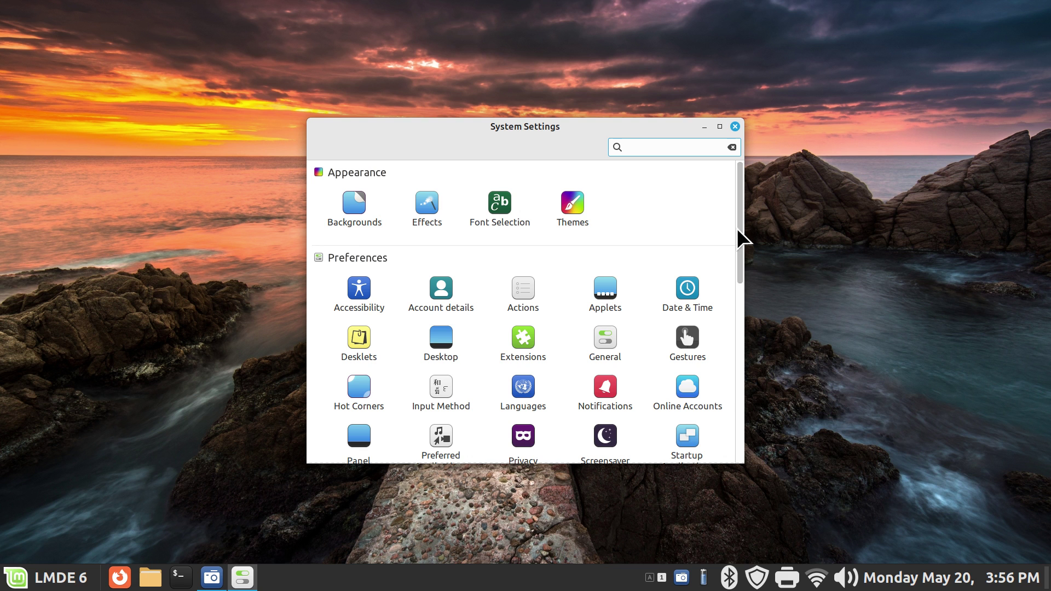
left_click(572, 205)
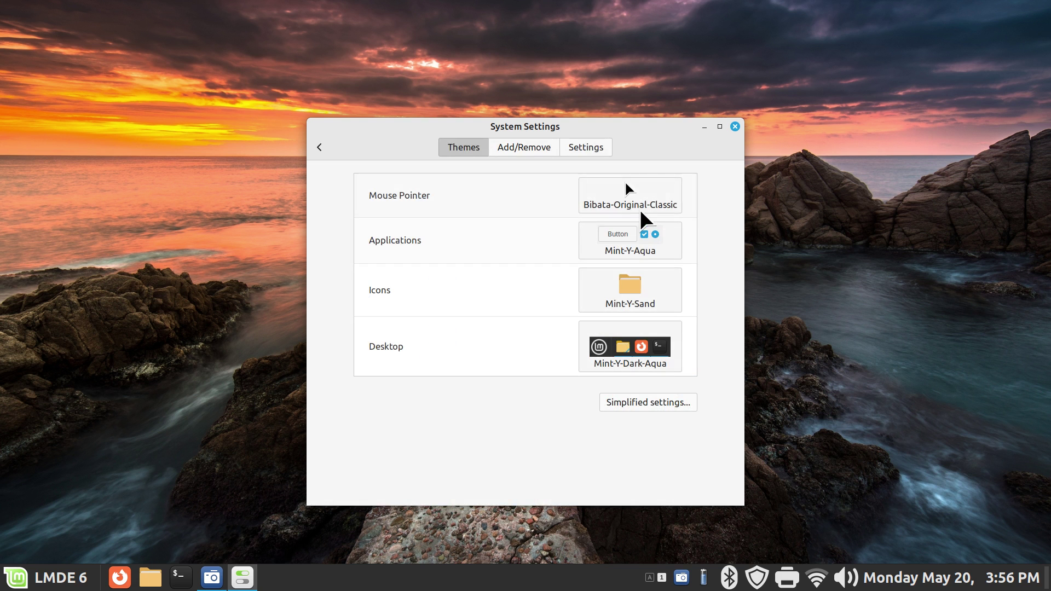
left_click(584, 148)
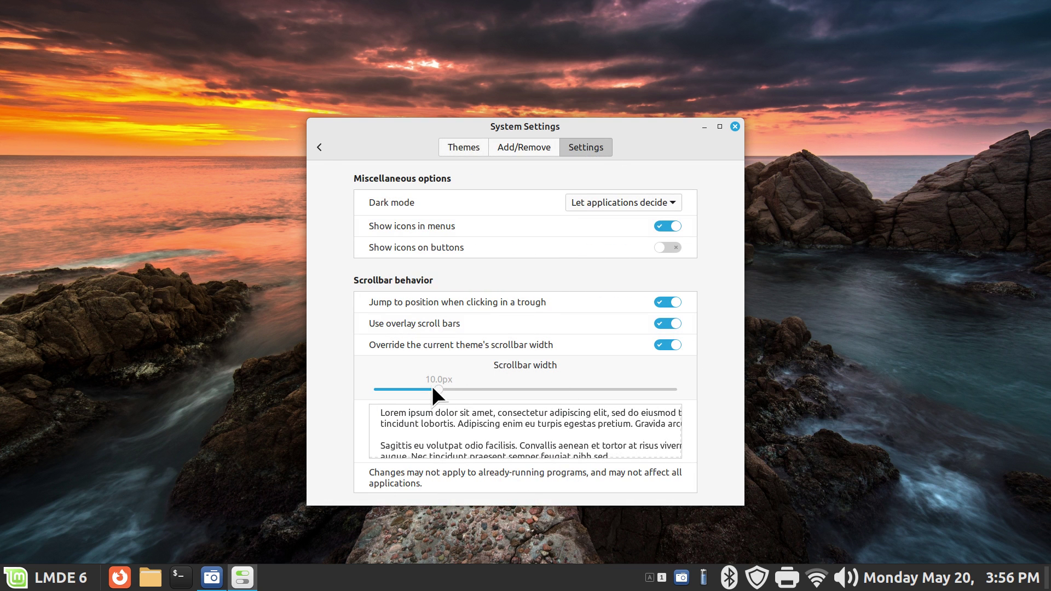
left_click_drag(441, 389, 720, 379)
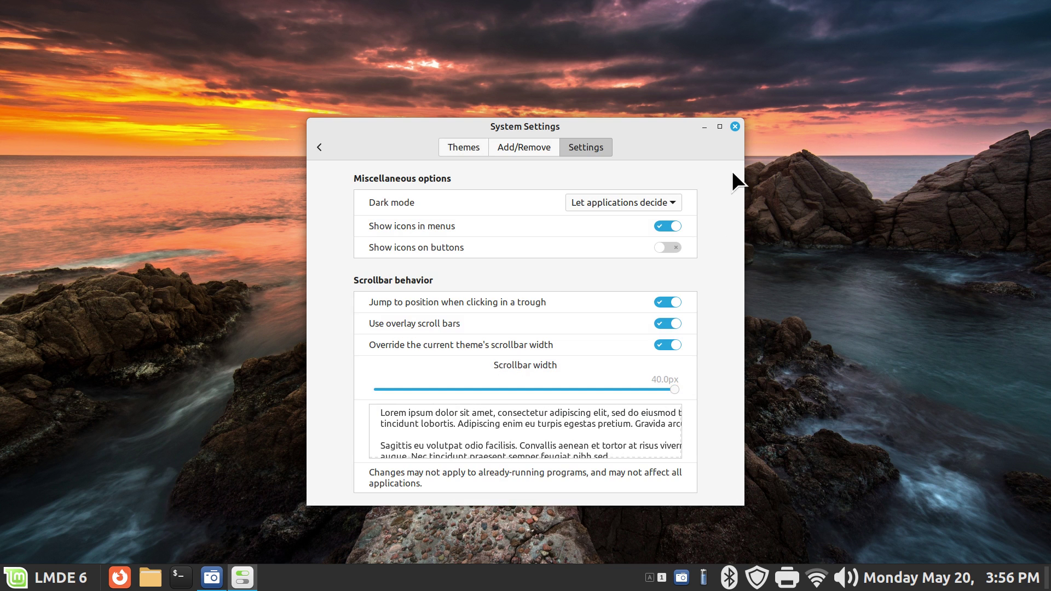
left_click(734, 126)
right_click(534, 585)
left_click(535, 548)
left_click_drag(739, 253, 733, 162)
left_click(734, 127)
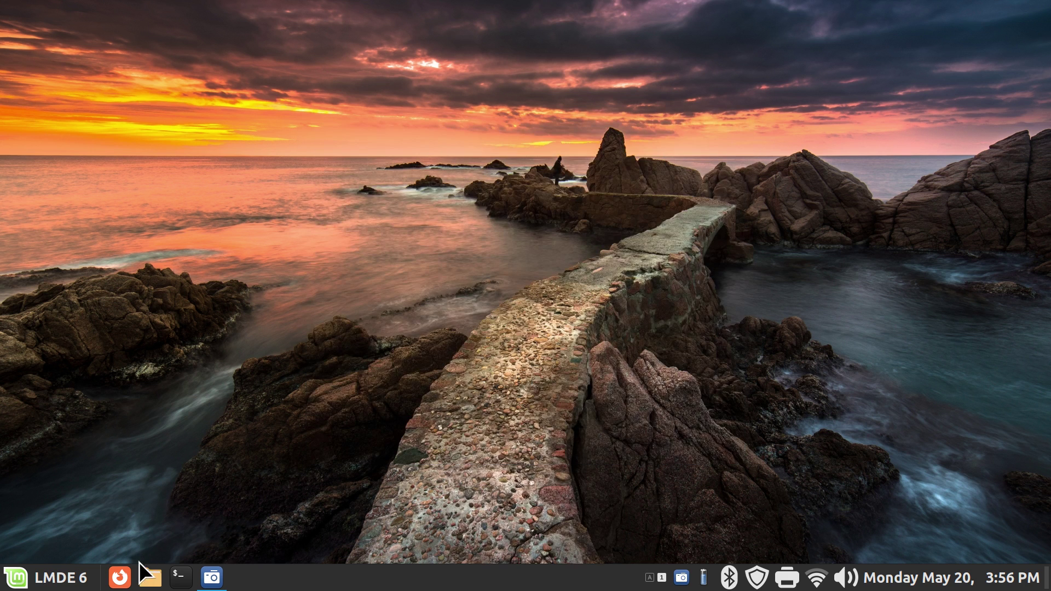
- Open Nemo on Pictures and drag its now-wider scrollbar to check it
left_click(151, 581)
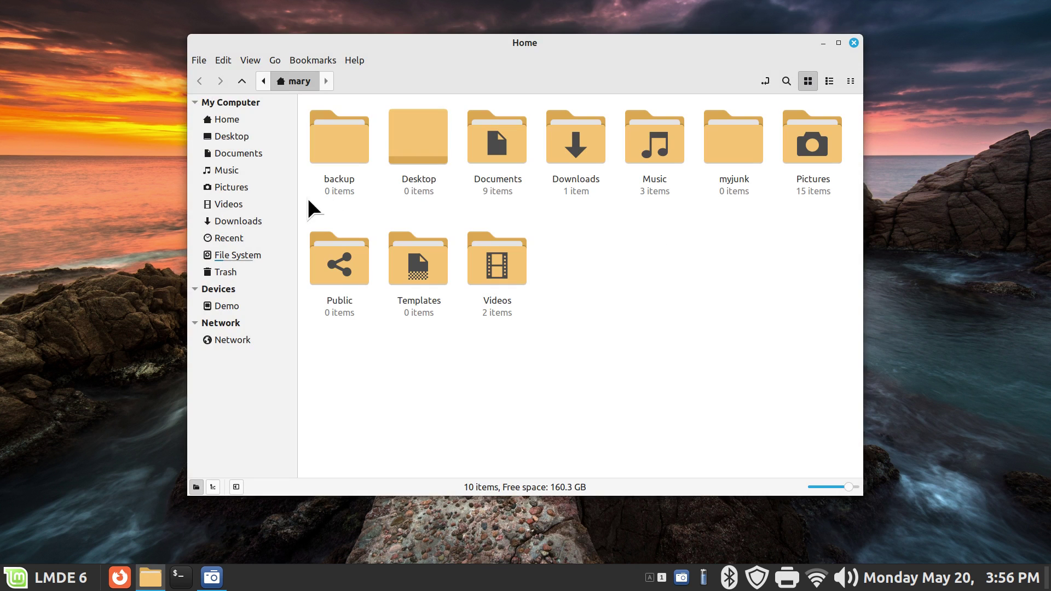
left_click(255, 189)
left_click_drag(848, 159, 867, 343)
left_click_drag(853, 278, 848, 97)
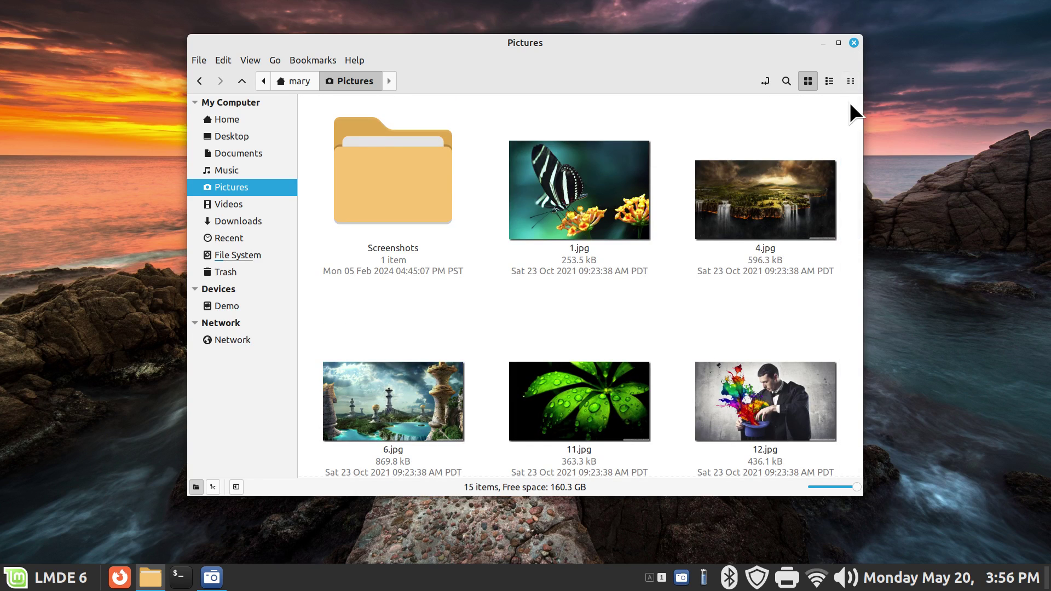
mouse_move(849, 113)
left_mouse_down()
mouse_move(858, 228)
mouse_move(861, 111)
left_mouse_up()
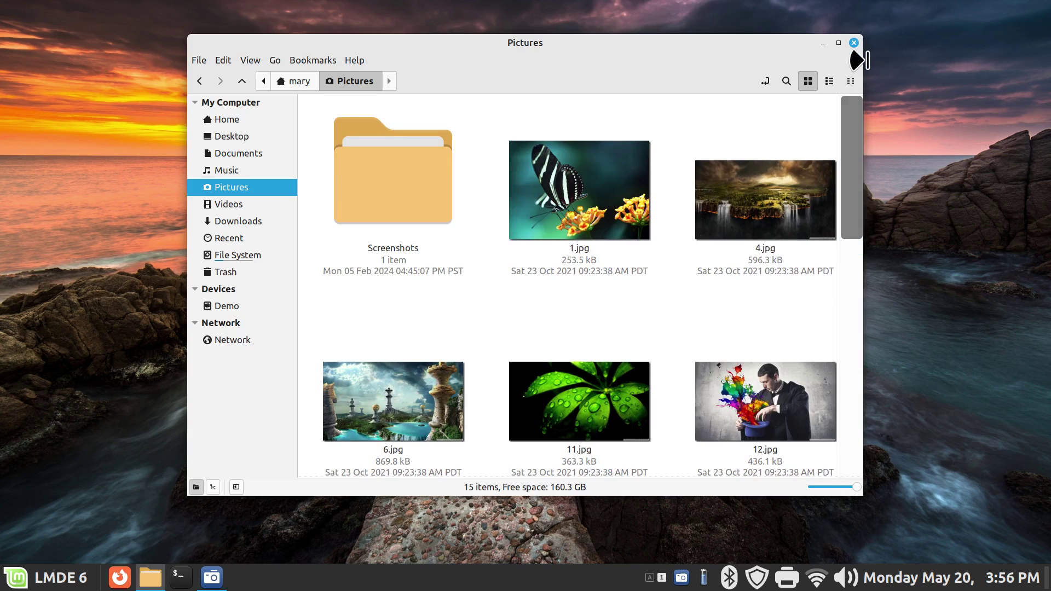
- Override the scrollbar width to 20px in the Themes settings of System Settings
left_click(854, 43)
right_click(433, 583)
left_click(444, 547)
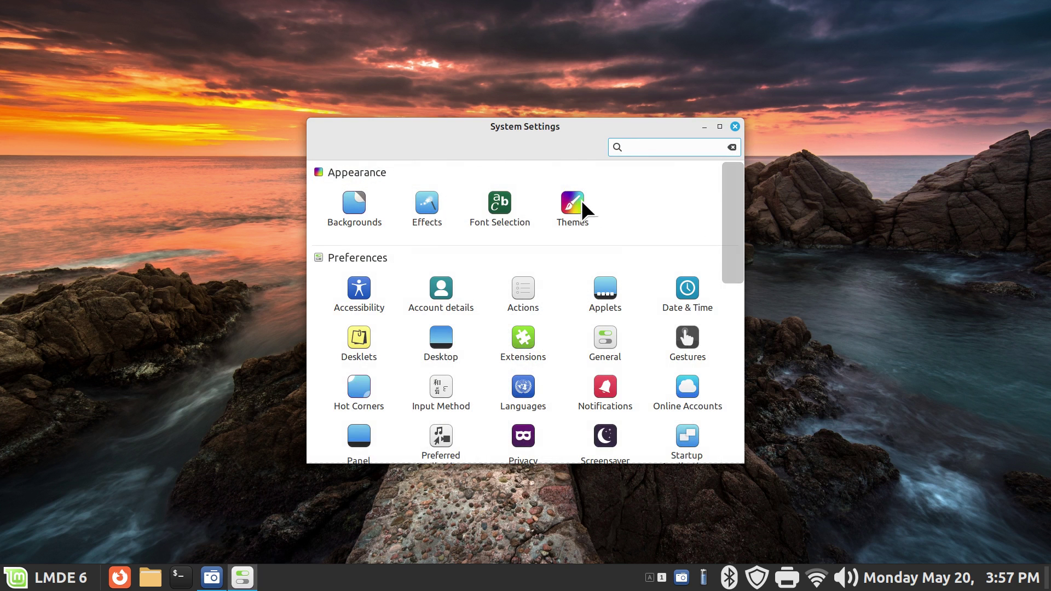
left_click(578, 201)
left_click(585, 148)
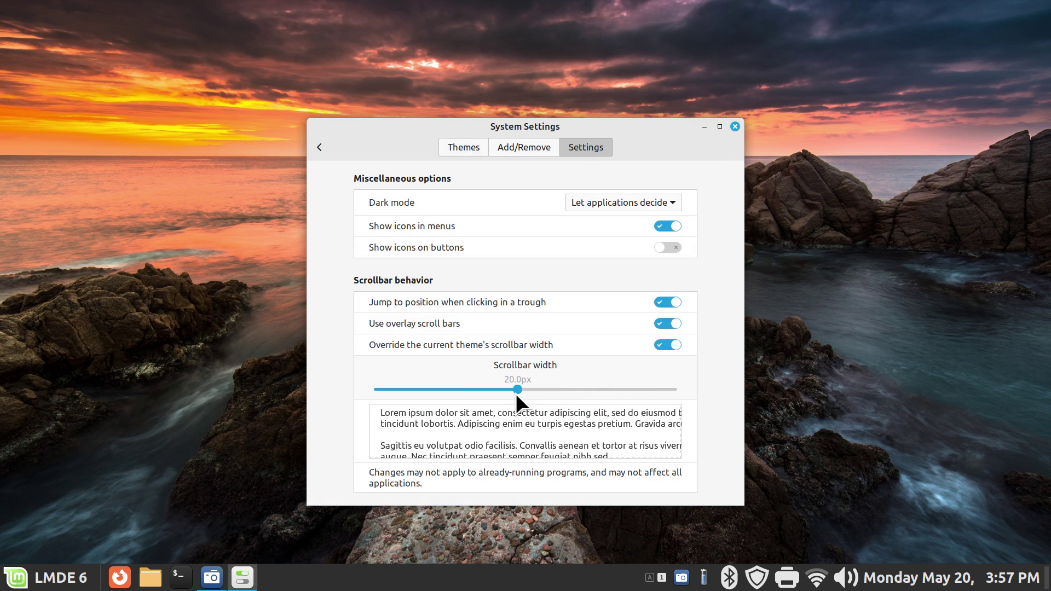
left_click(734, 127)
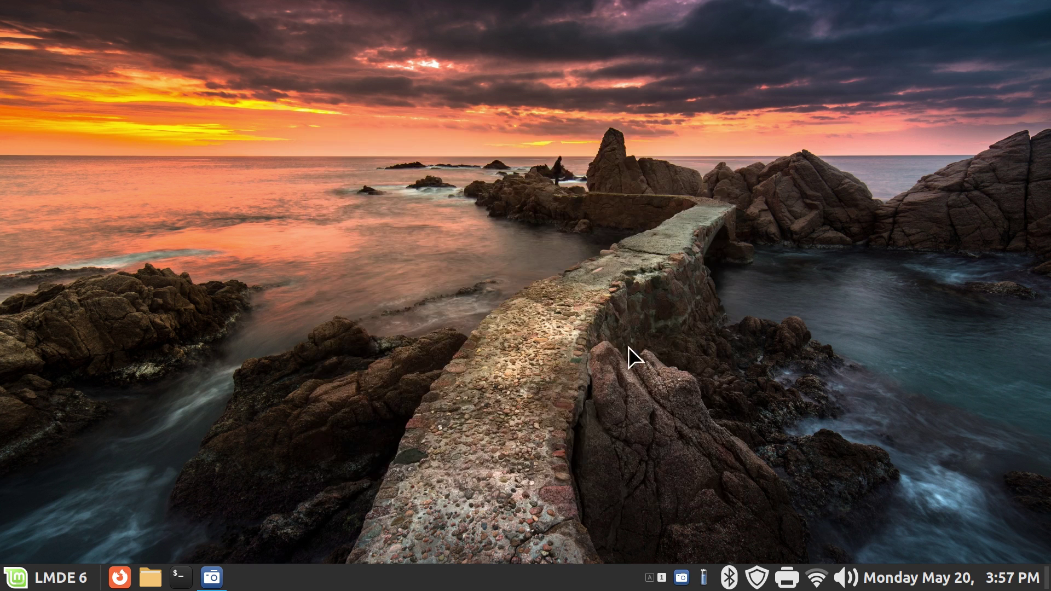
- Recheck System Settings, then verify the 20px scrollbars in Nemo's Pictures folder and close it
right_click(455, 581)
left_click(465, 553)
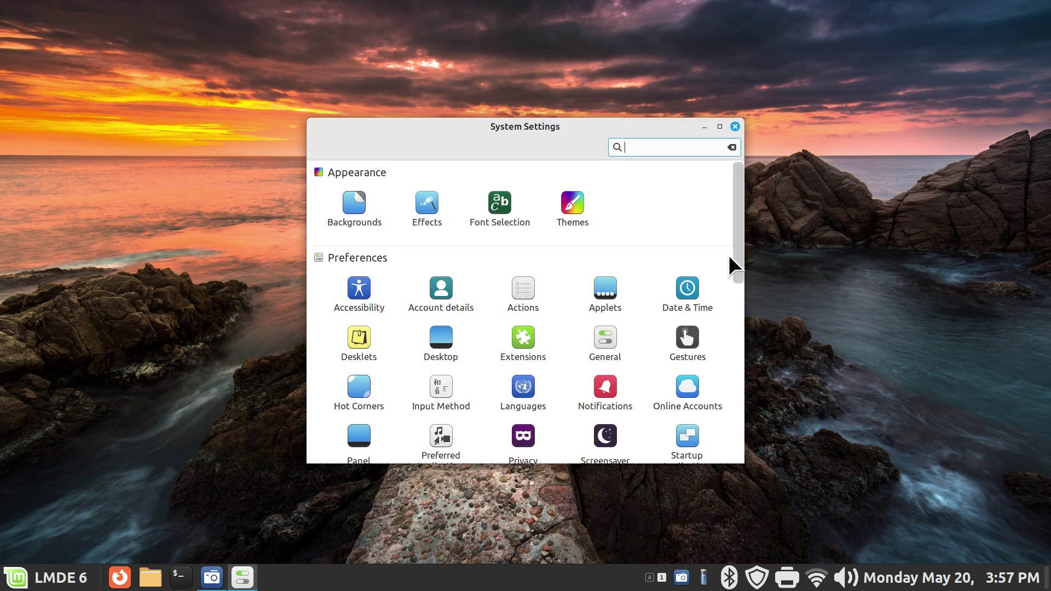
left_click(734, 127)
left_click(151, 577)
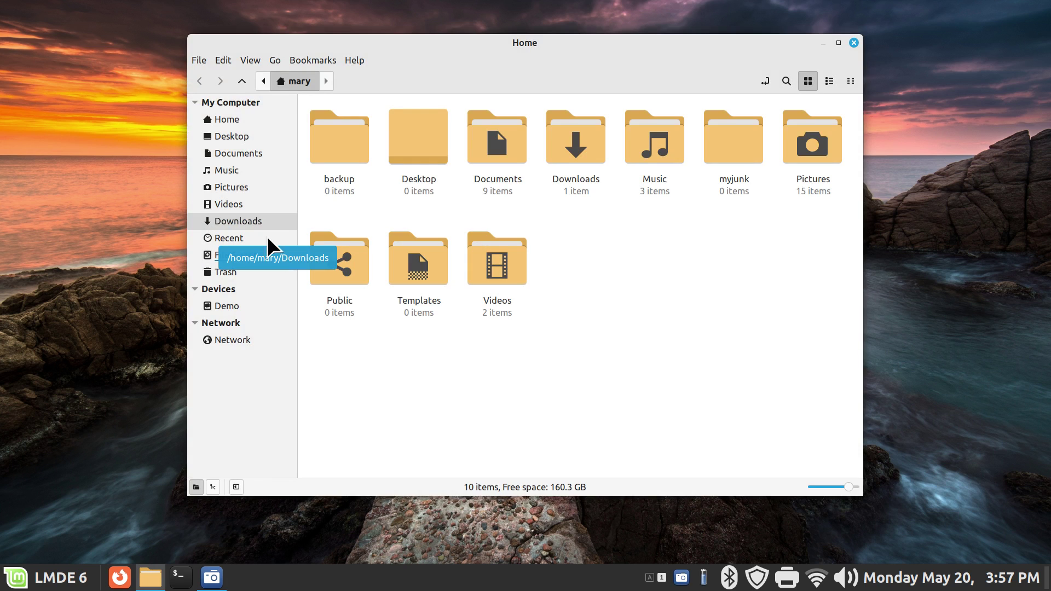
left_click(251, 189)
left_click_drag(857, 179, 860, 114)
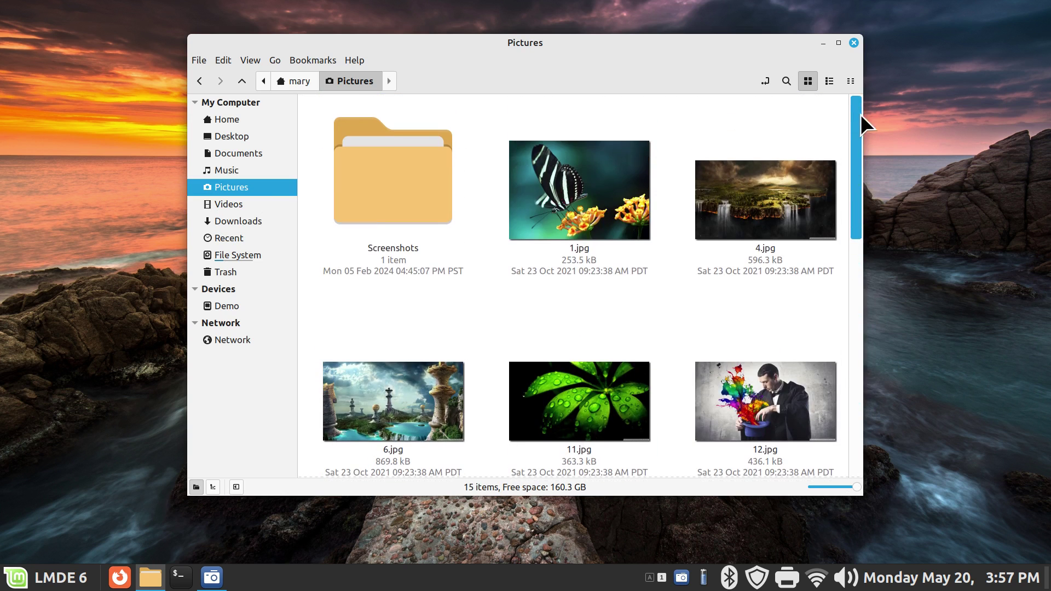
left_click(853, 43)
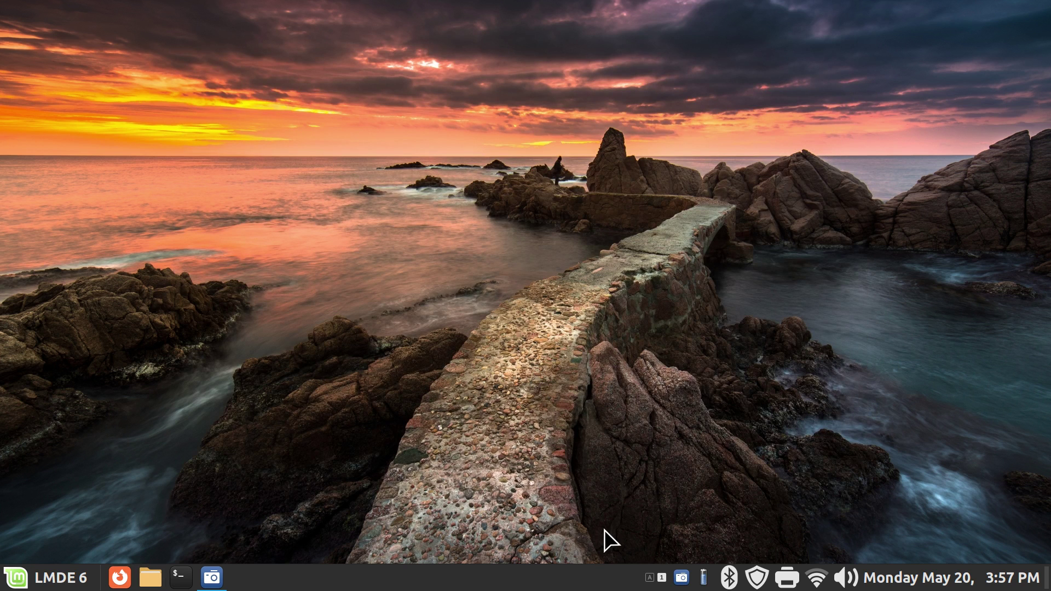